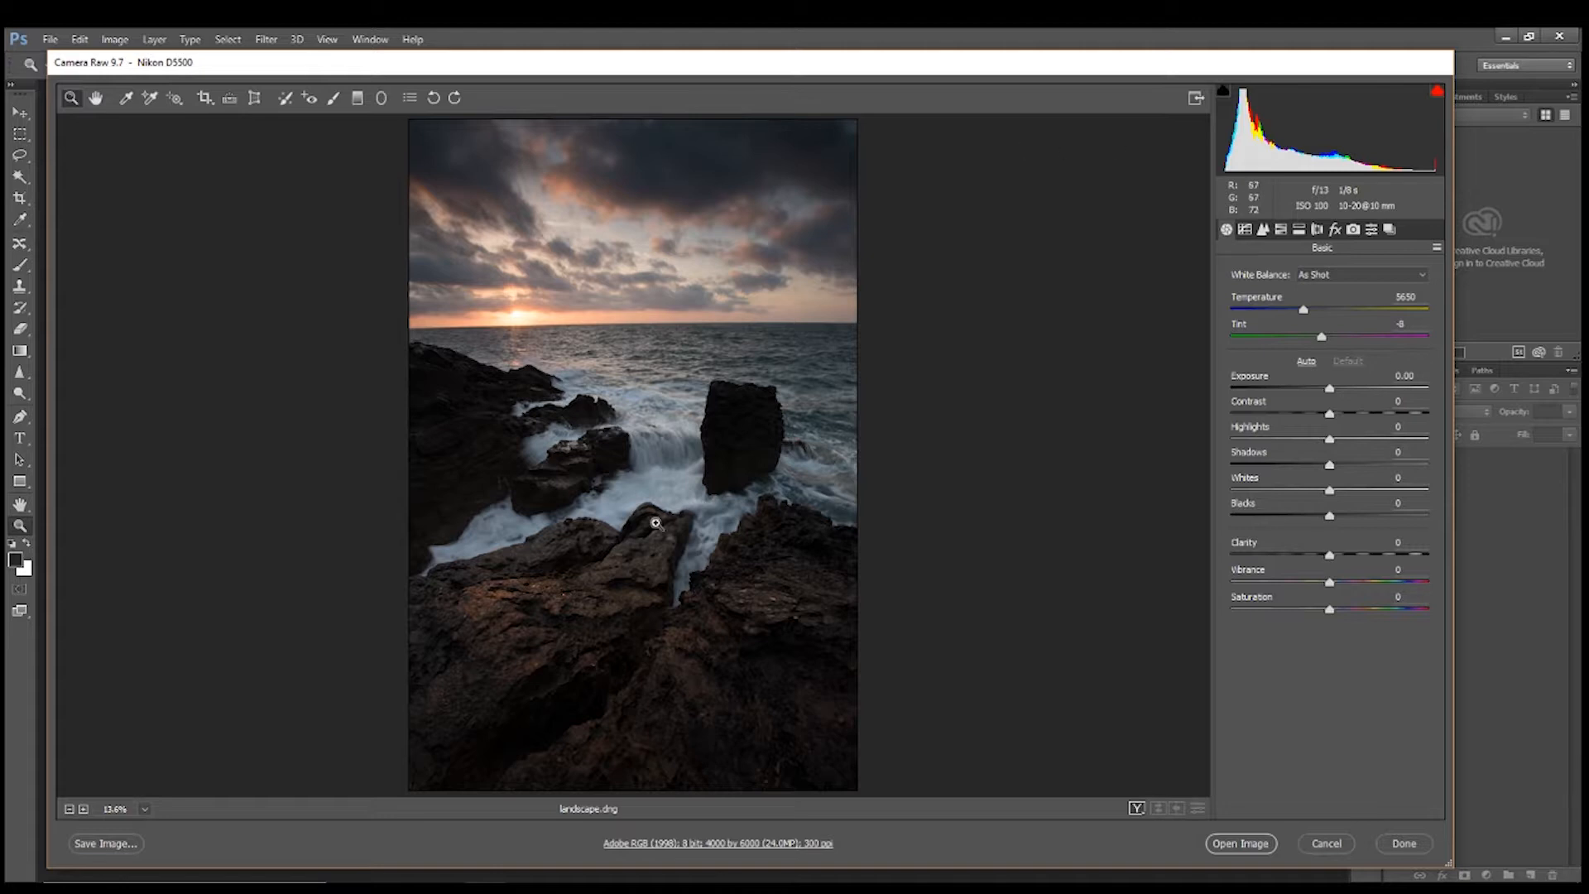
Examine the water, rocks and sky of the landscape photo up close, and fit the whole image in view
click(654, 460)
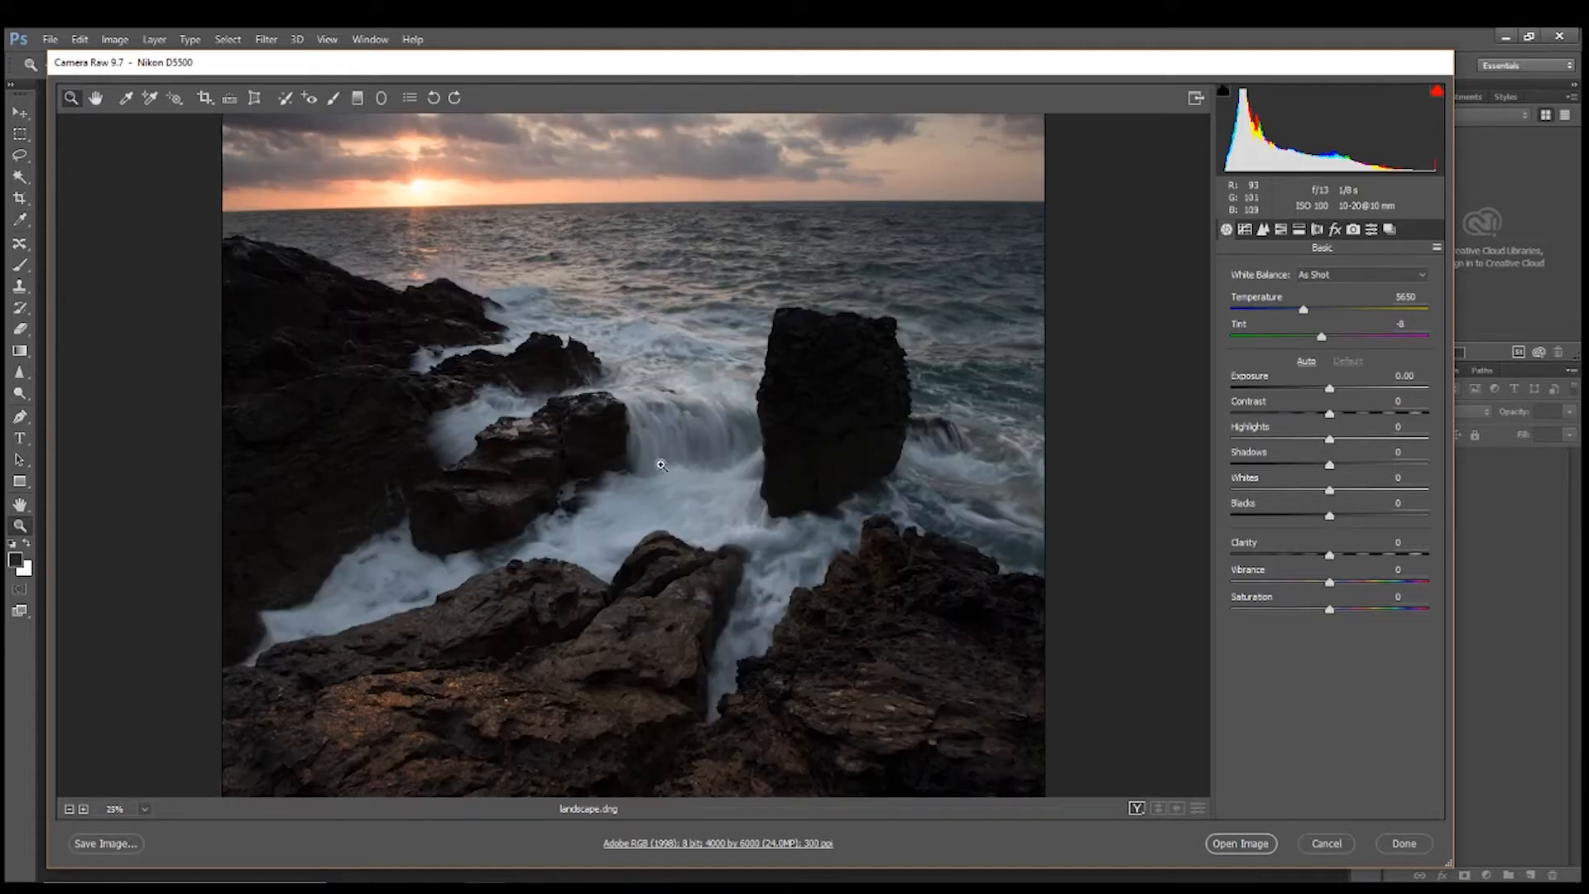
click(664, 465)
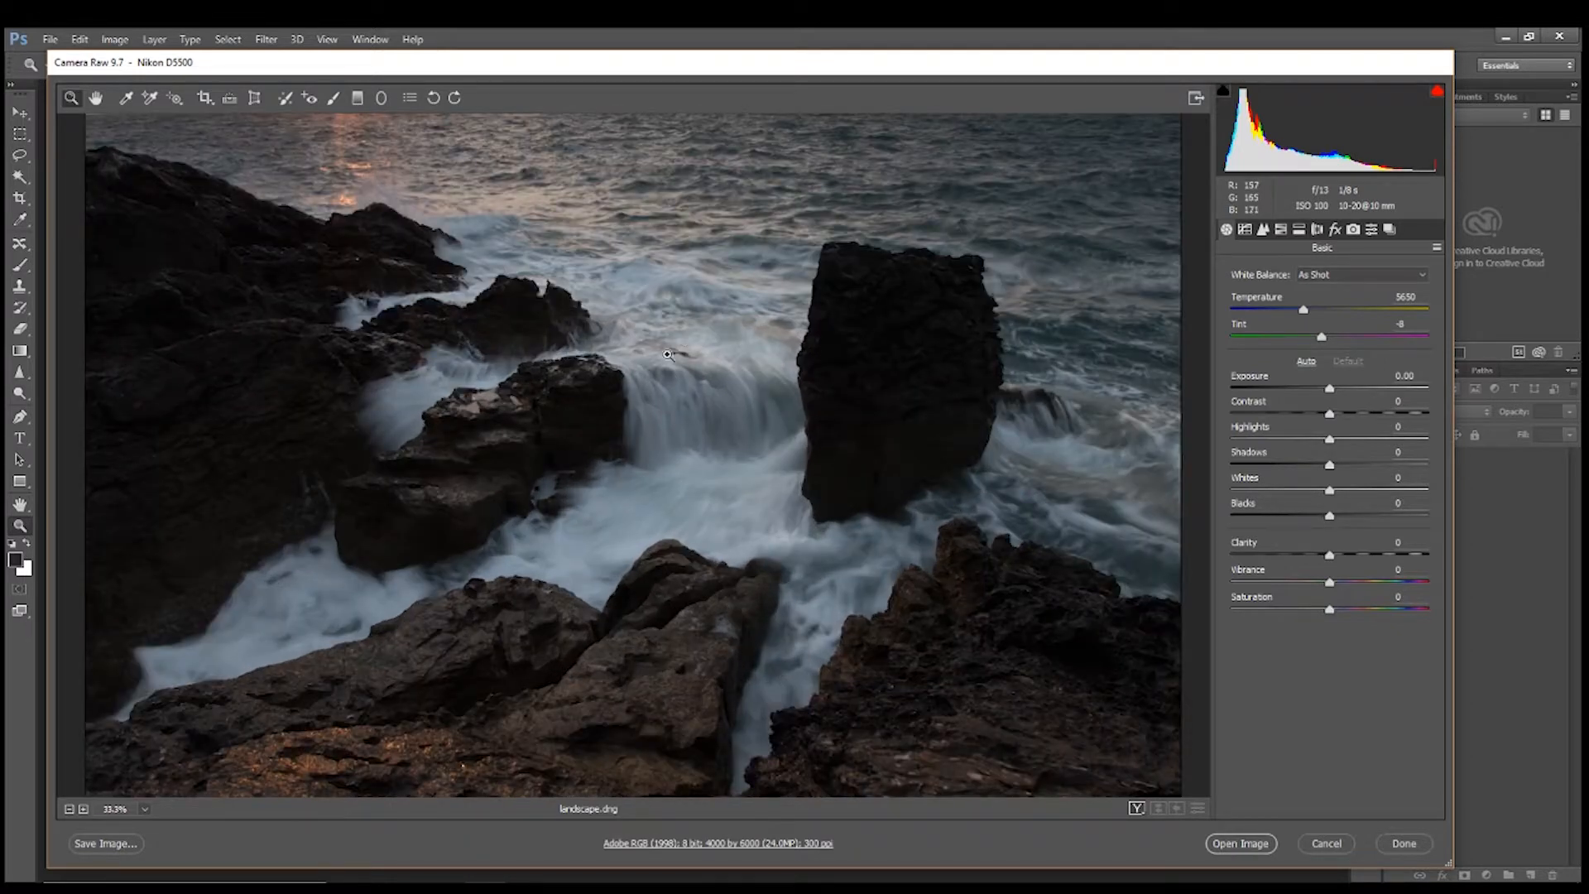
click(95, 98)
drag(298, 163, 720, 281)
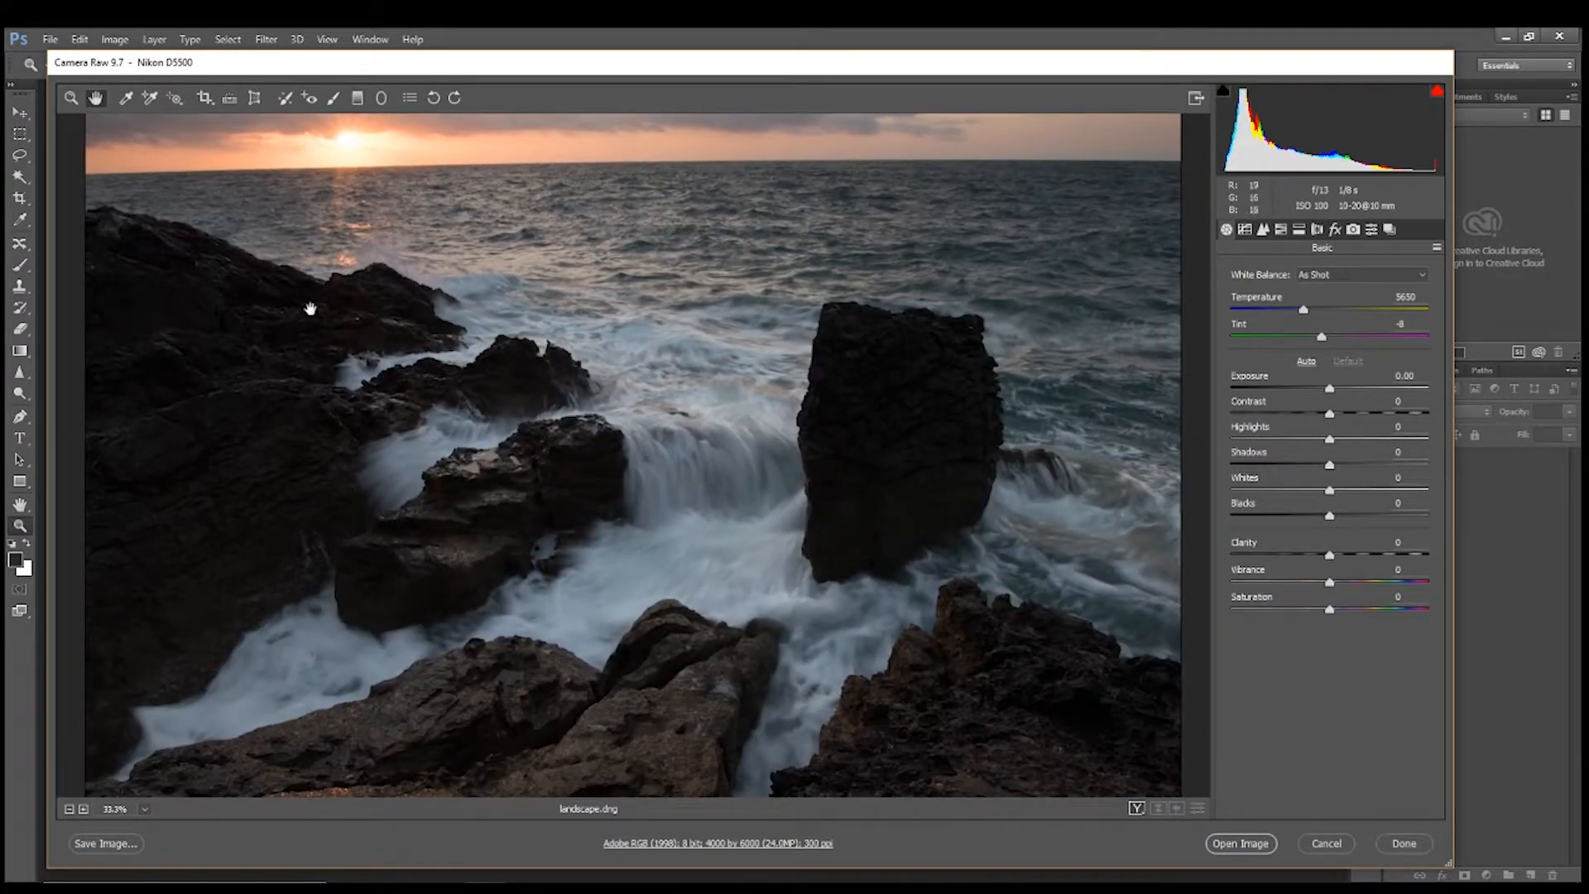
drag(752, 293, 751, 557)
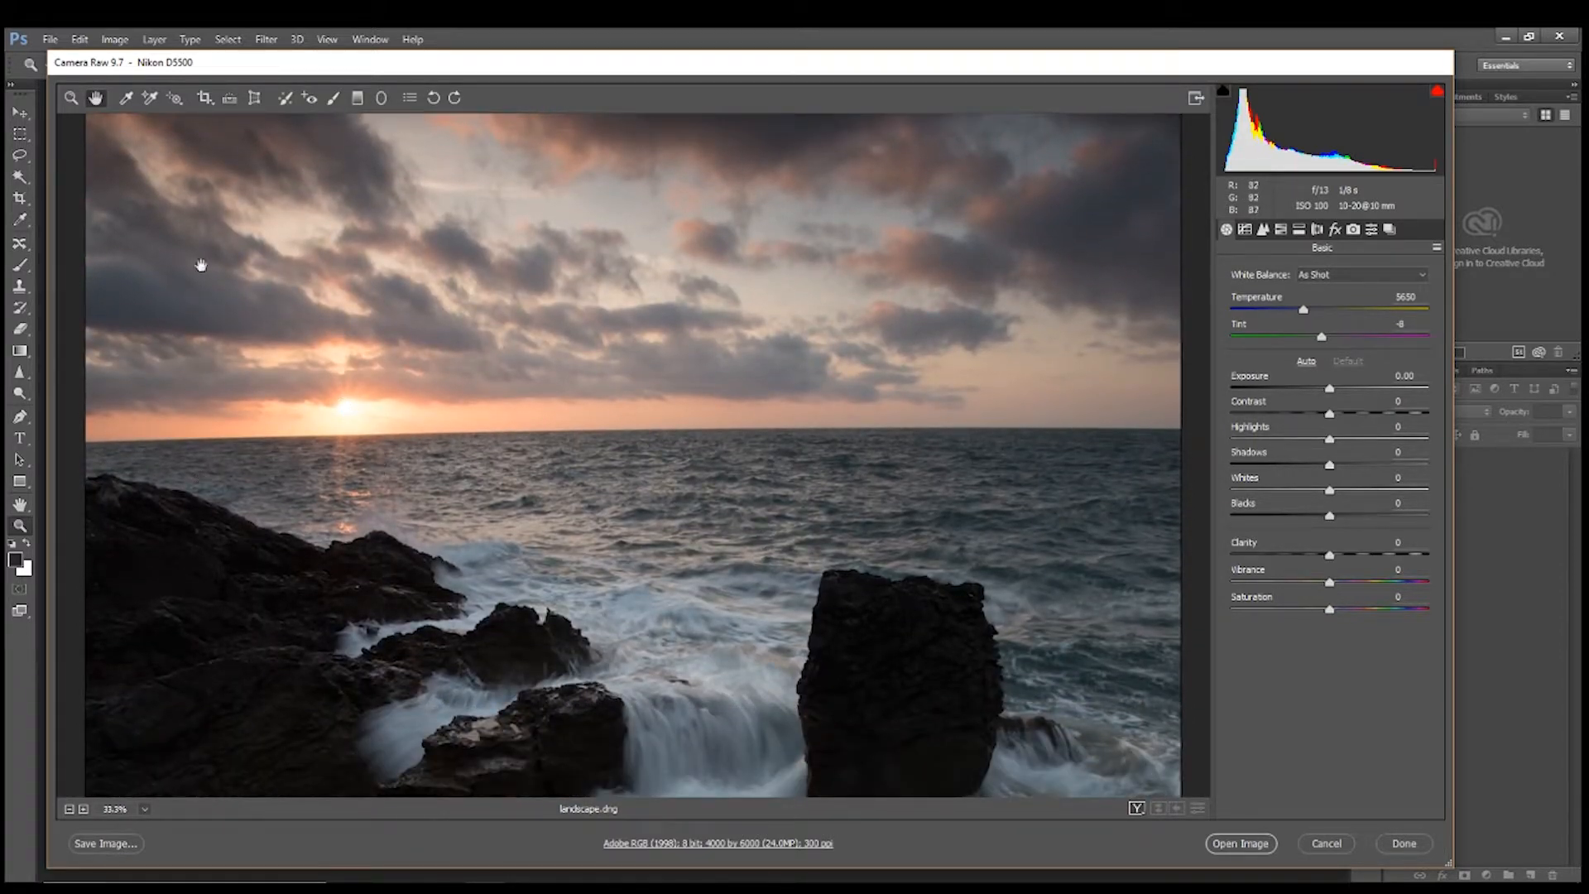
click(71, 99)
click(144, 811)
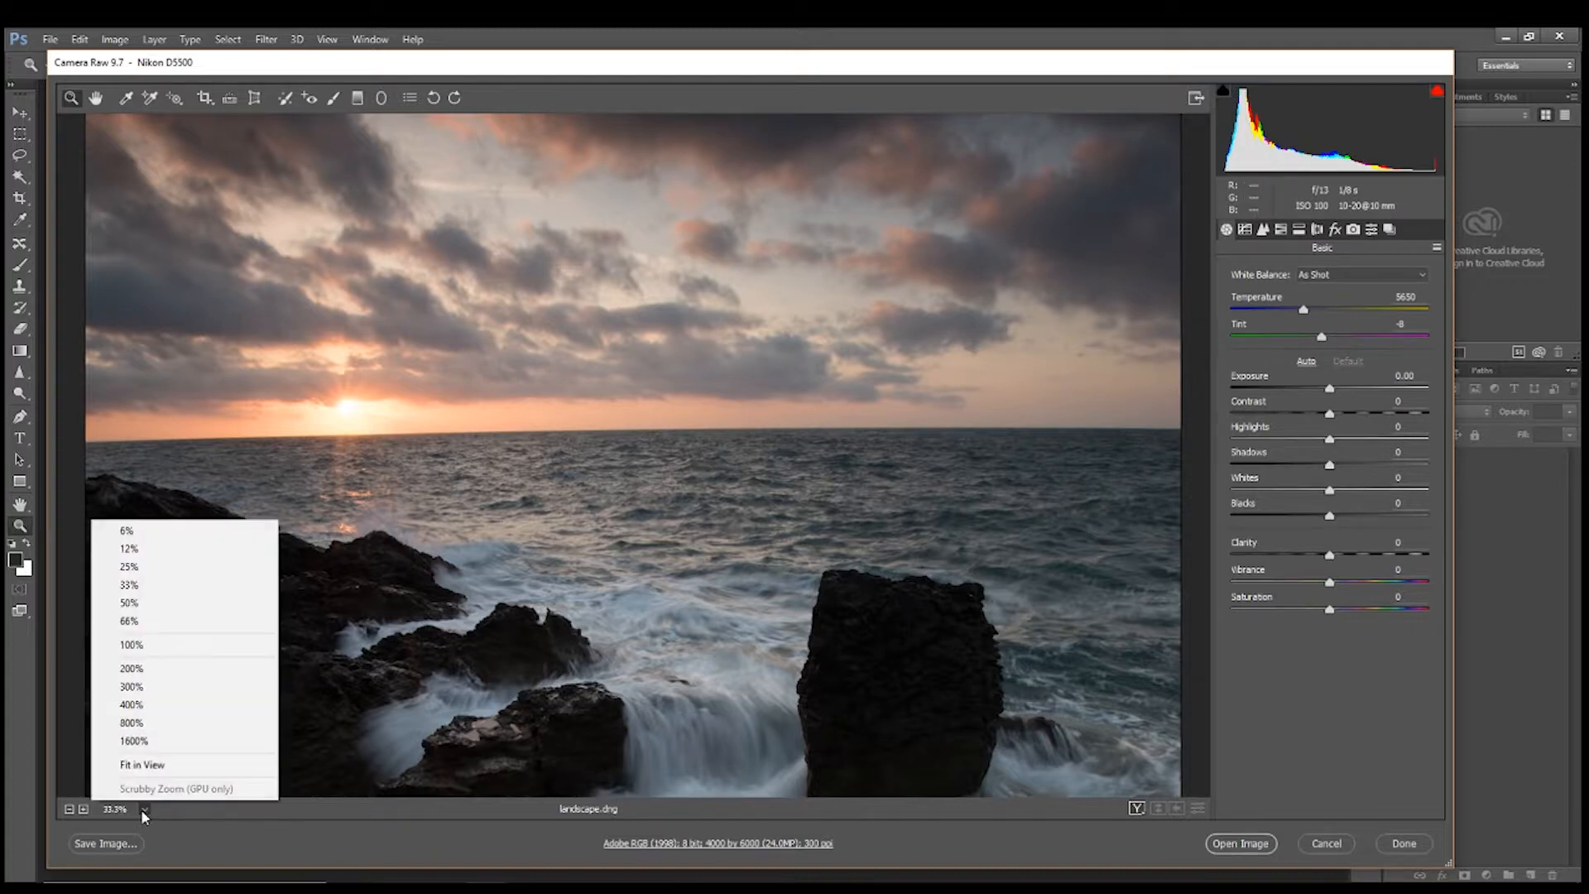
click(143, 764)
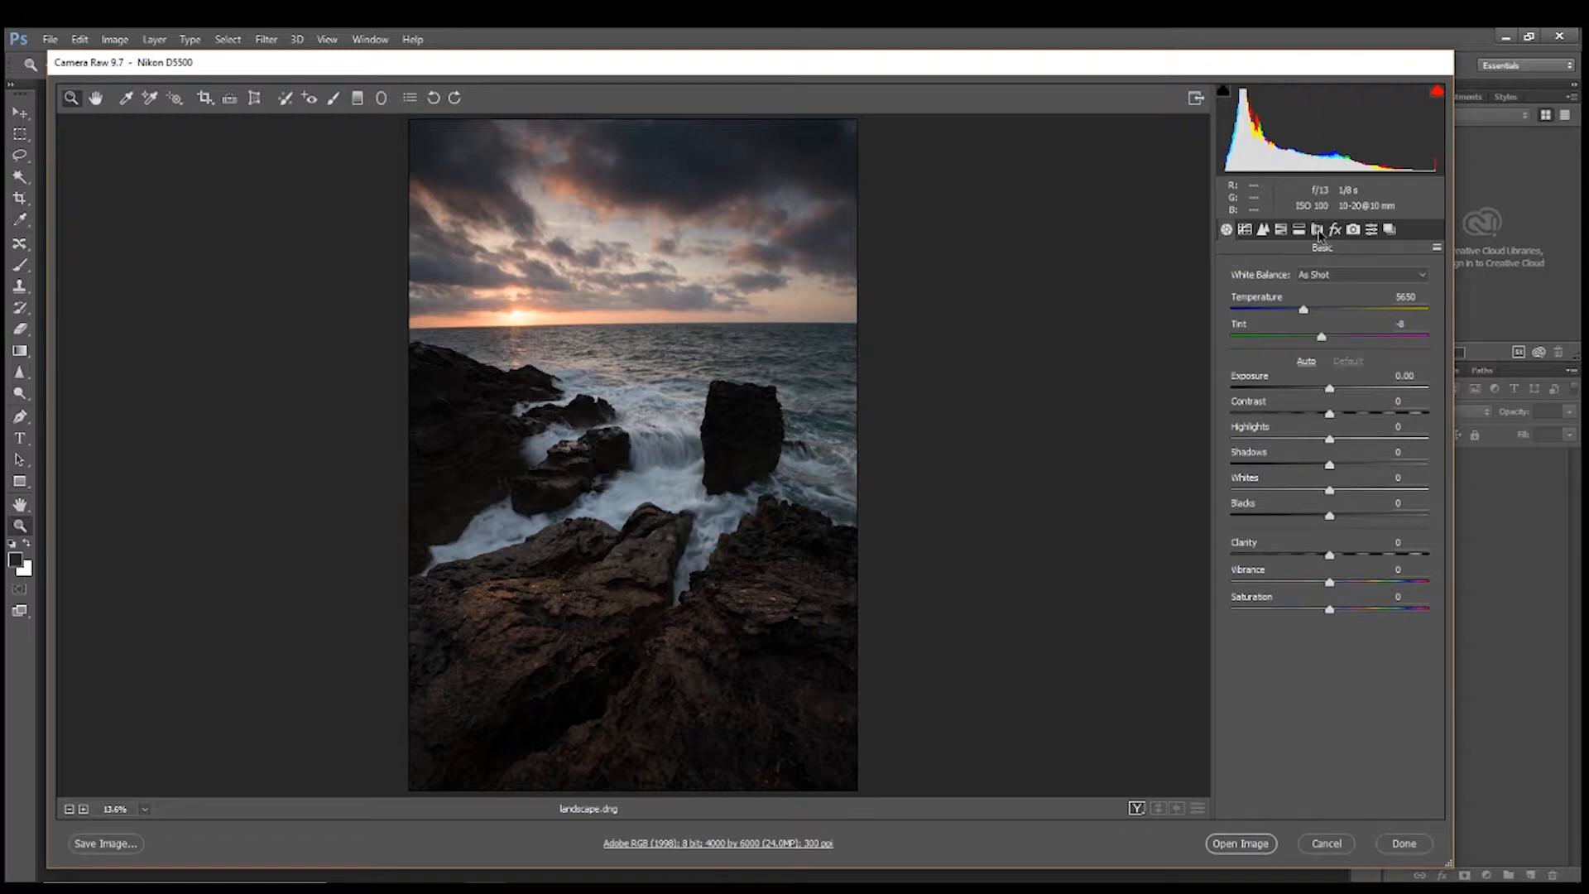
Enable lens profile corrections and chromatic aberration removal for the photo
click(1319, 234)
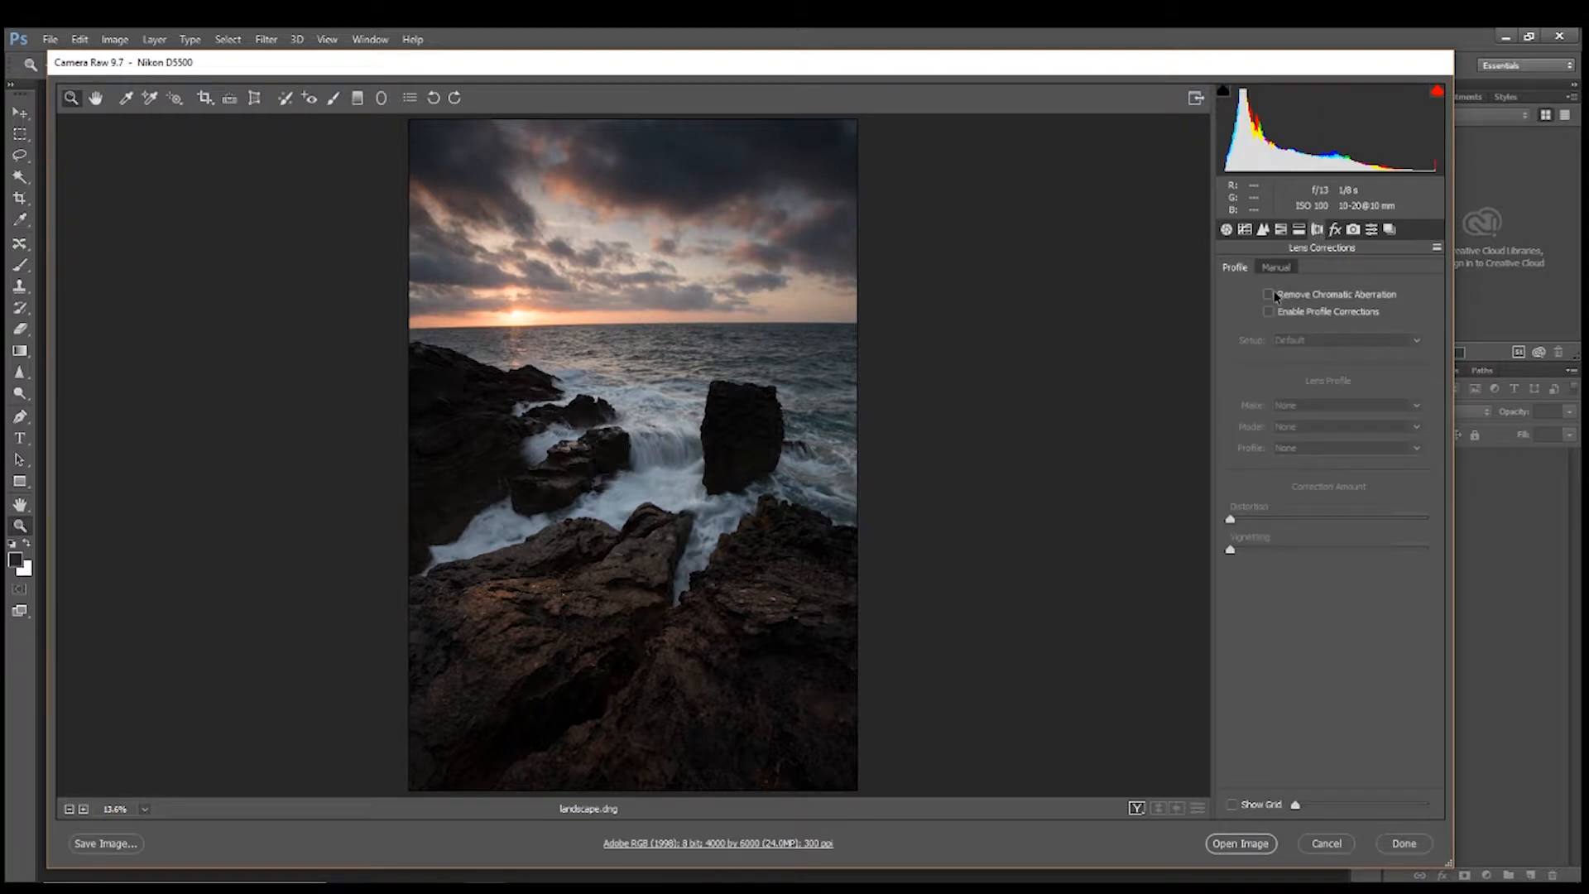
click(1269, 313)
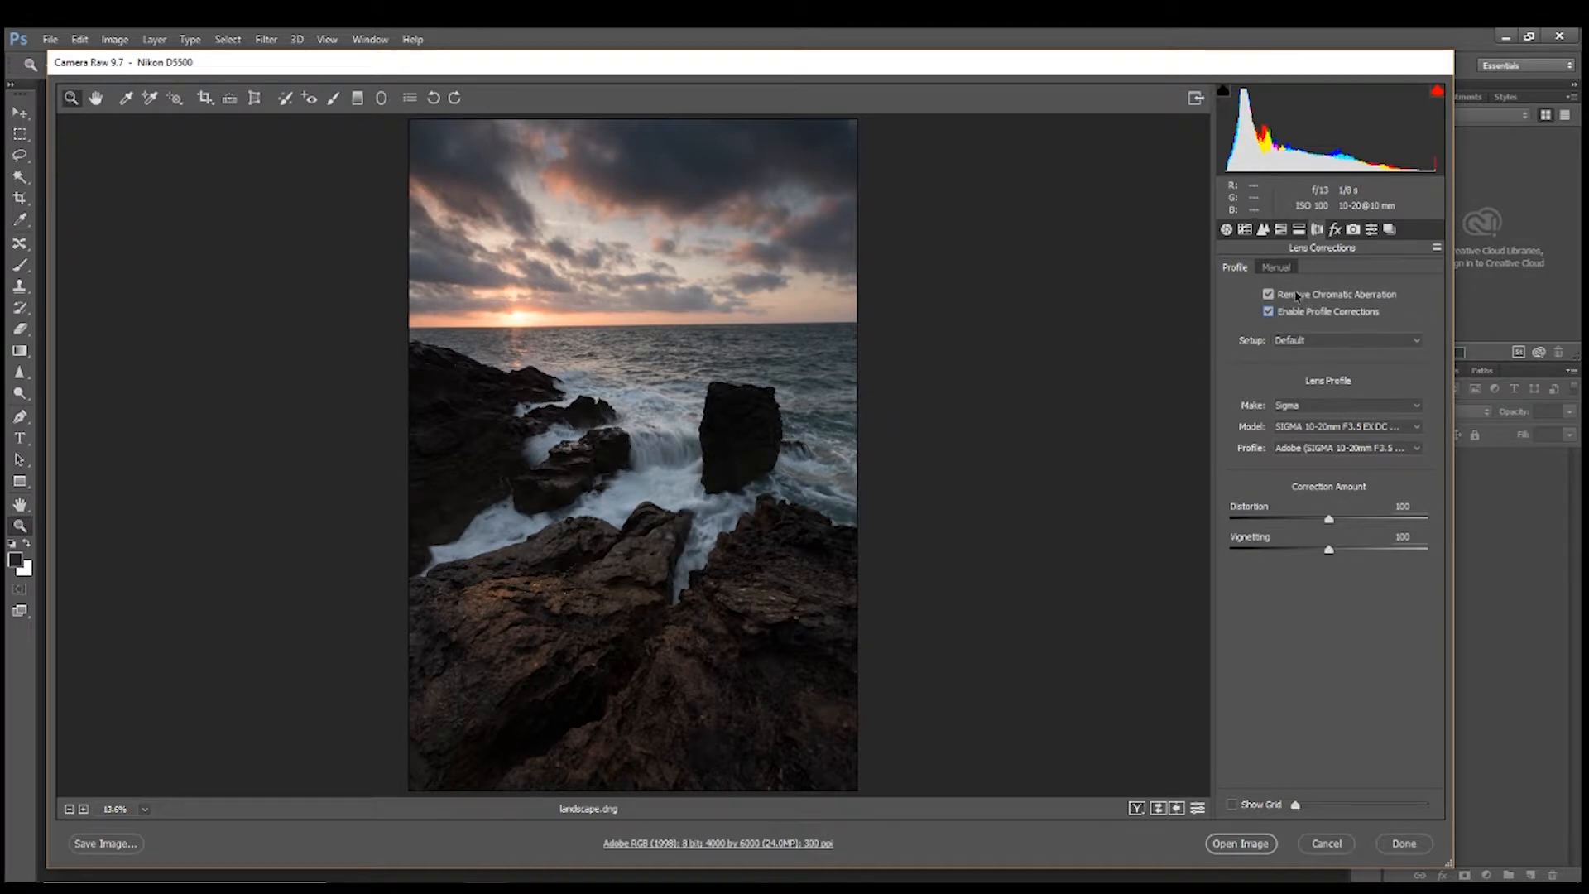
click(1269, 296)
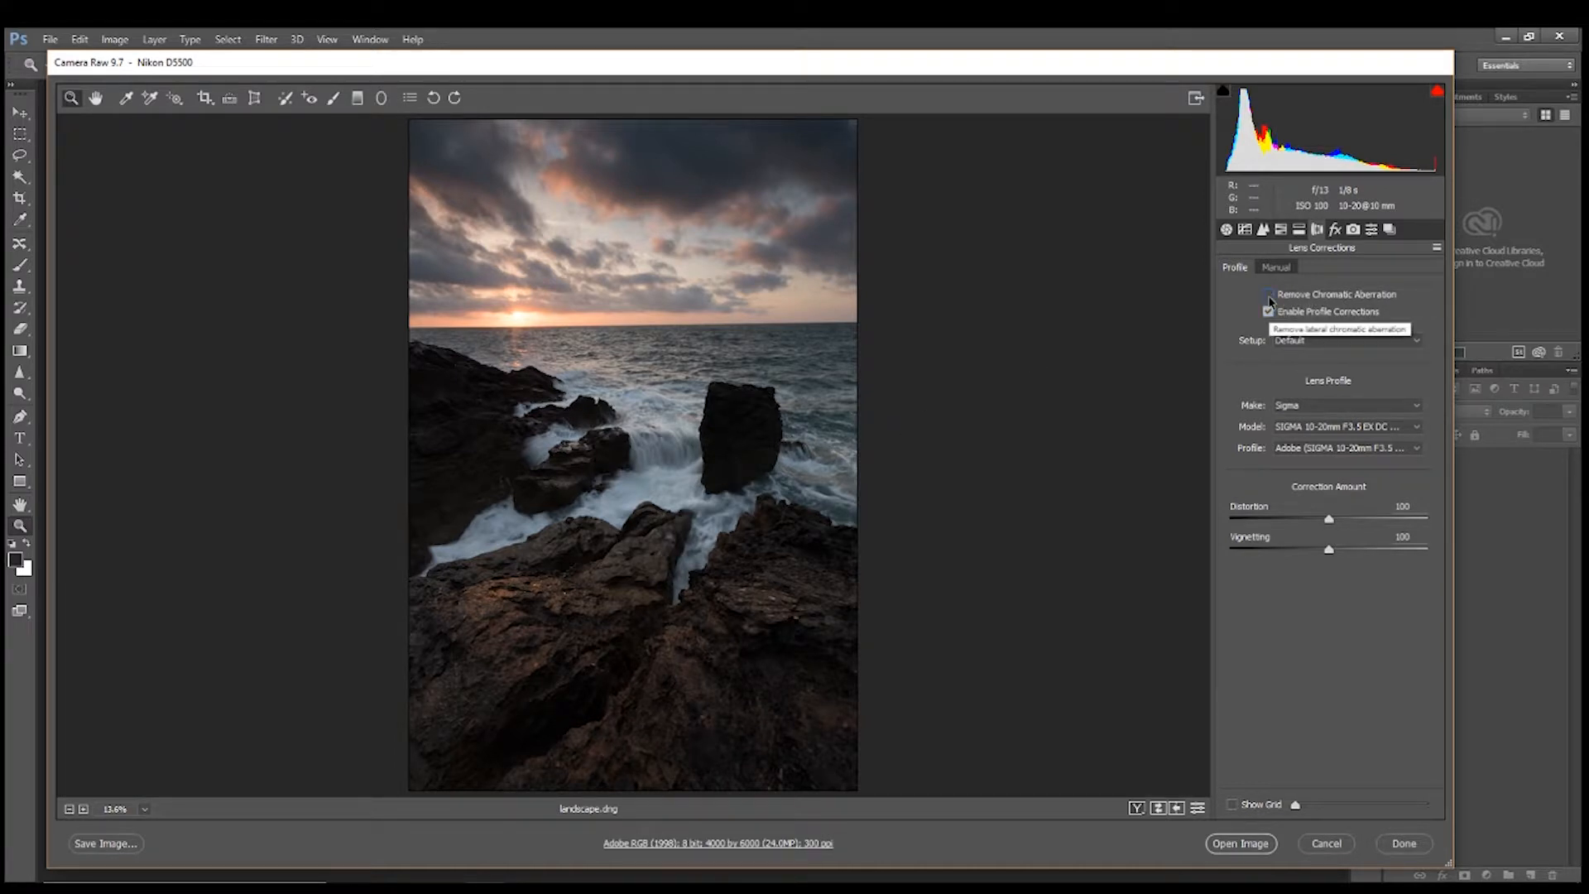
click(1270, 298)
Compare the standing rock's edge at 600% with chromatic aberration removal off and on, and fit the whole photo in view
click(720, 416)
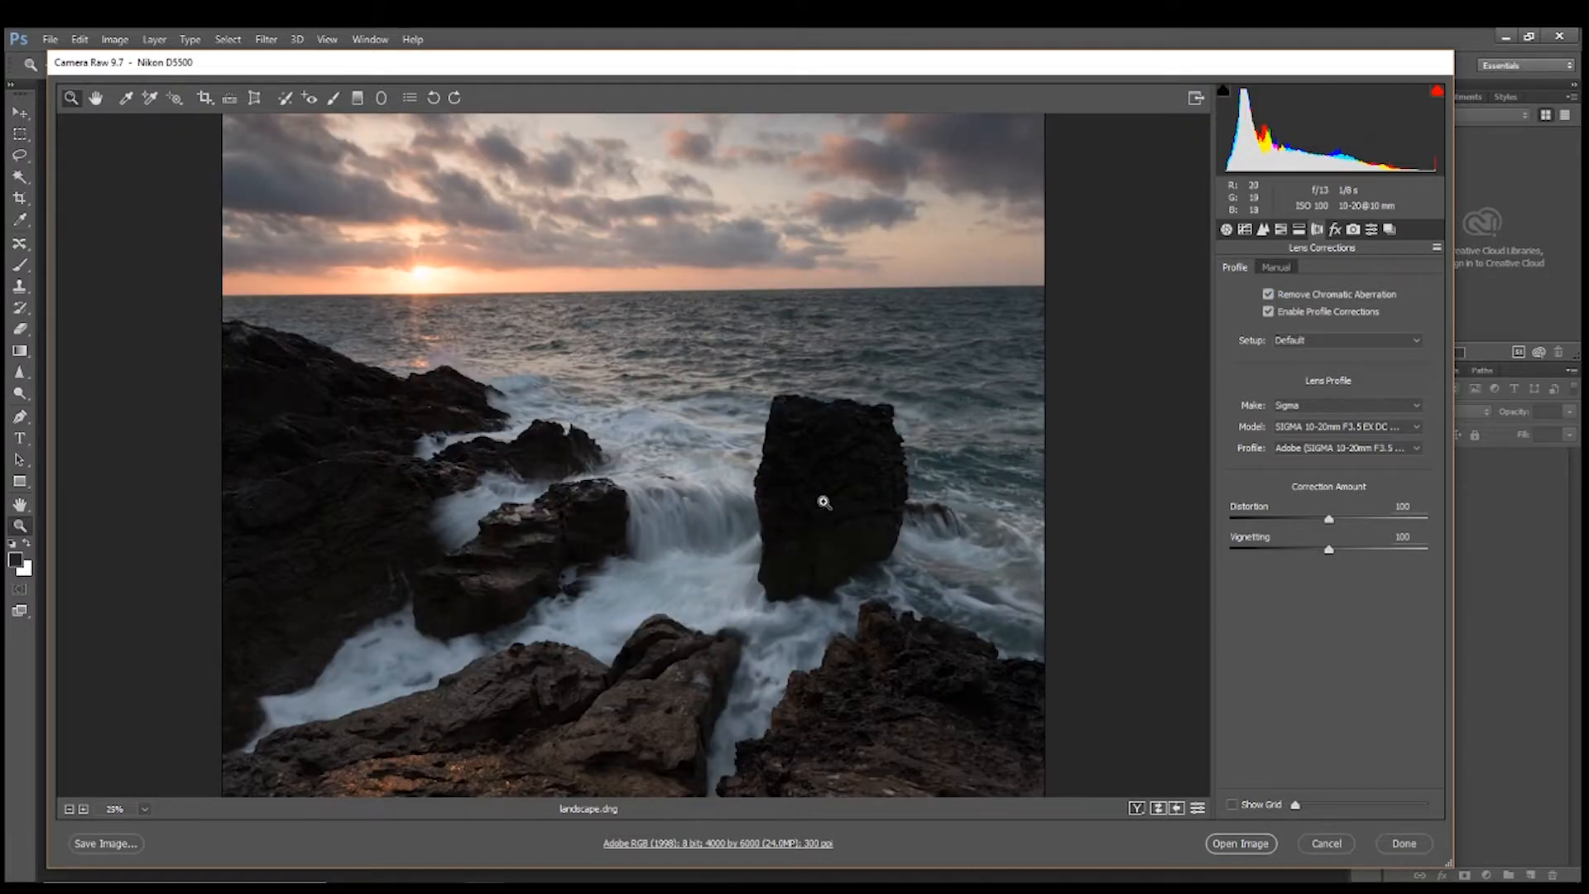
click(873, 455)
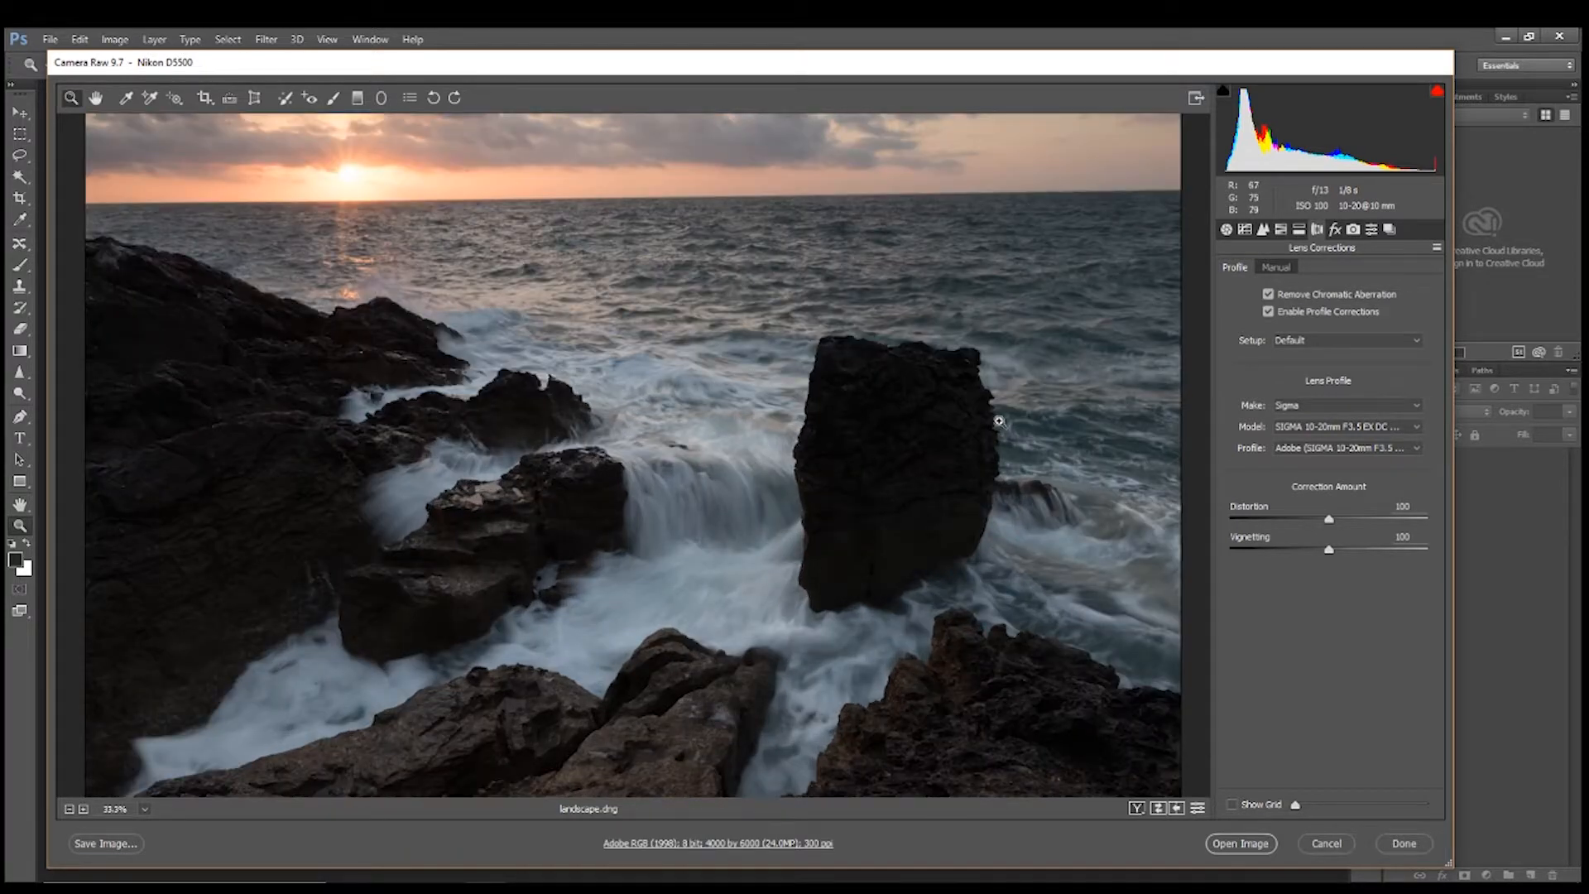
click(832, 382)
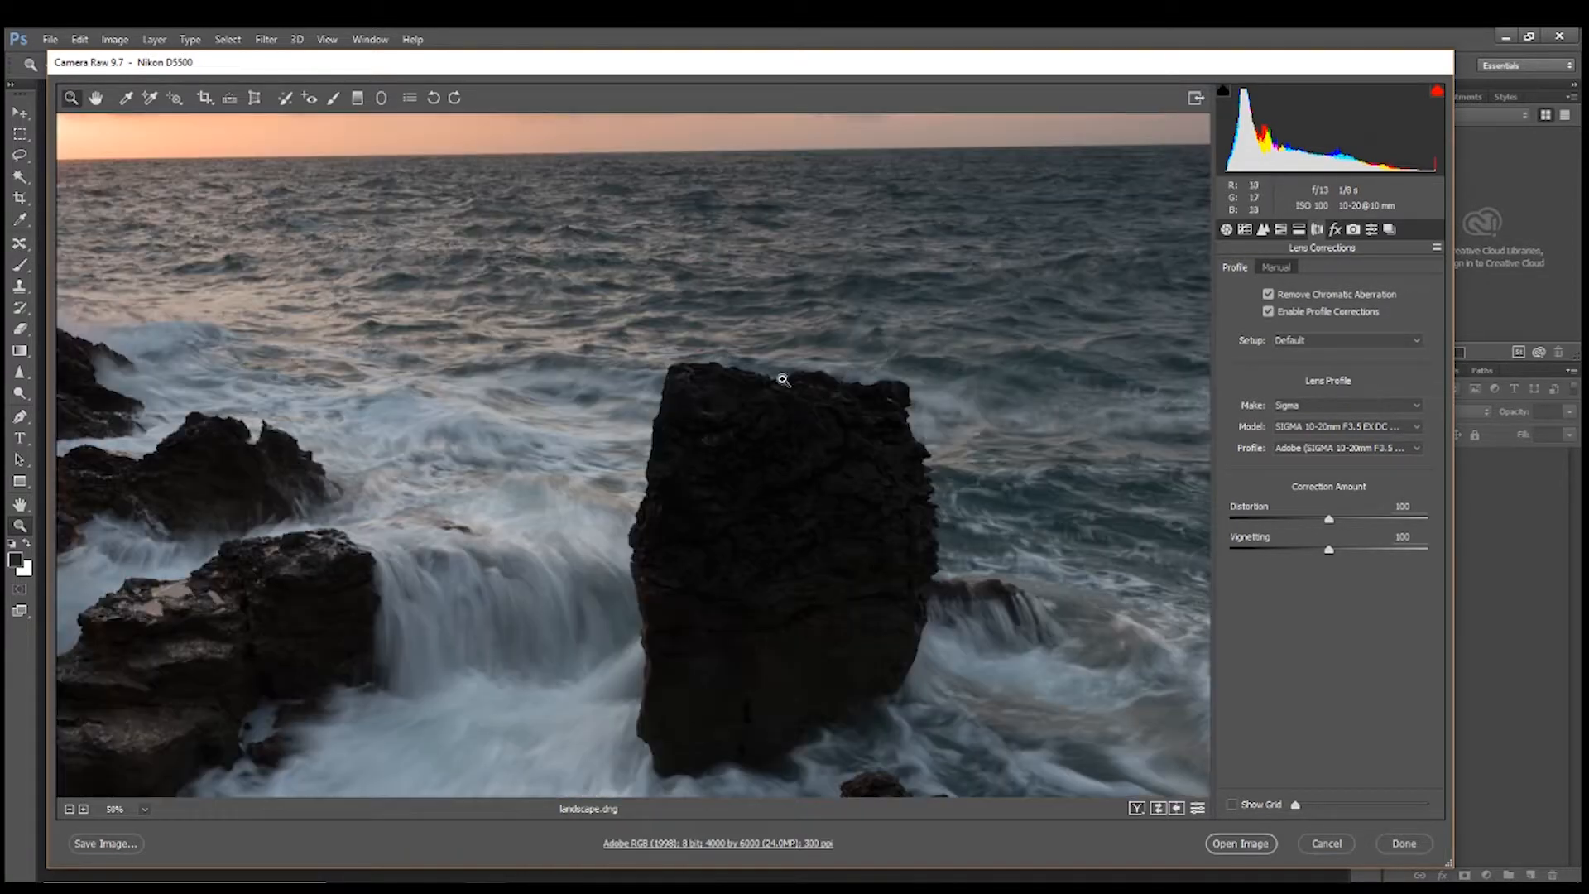
click(657, 504)
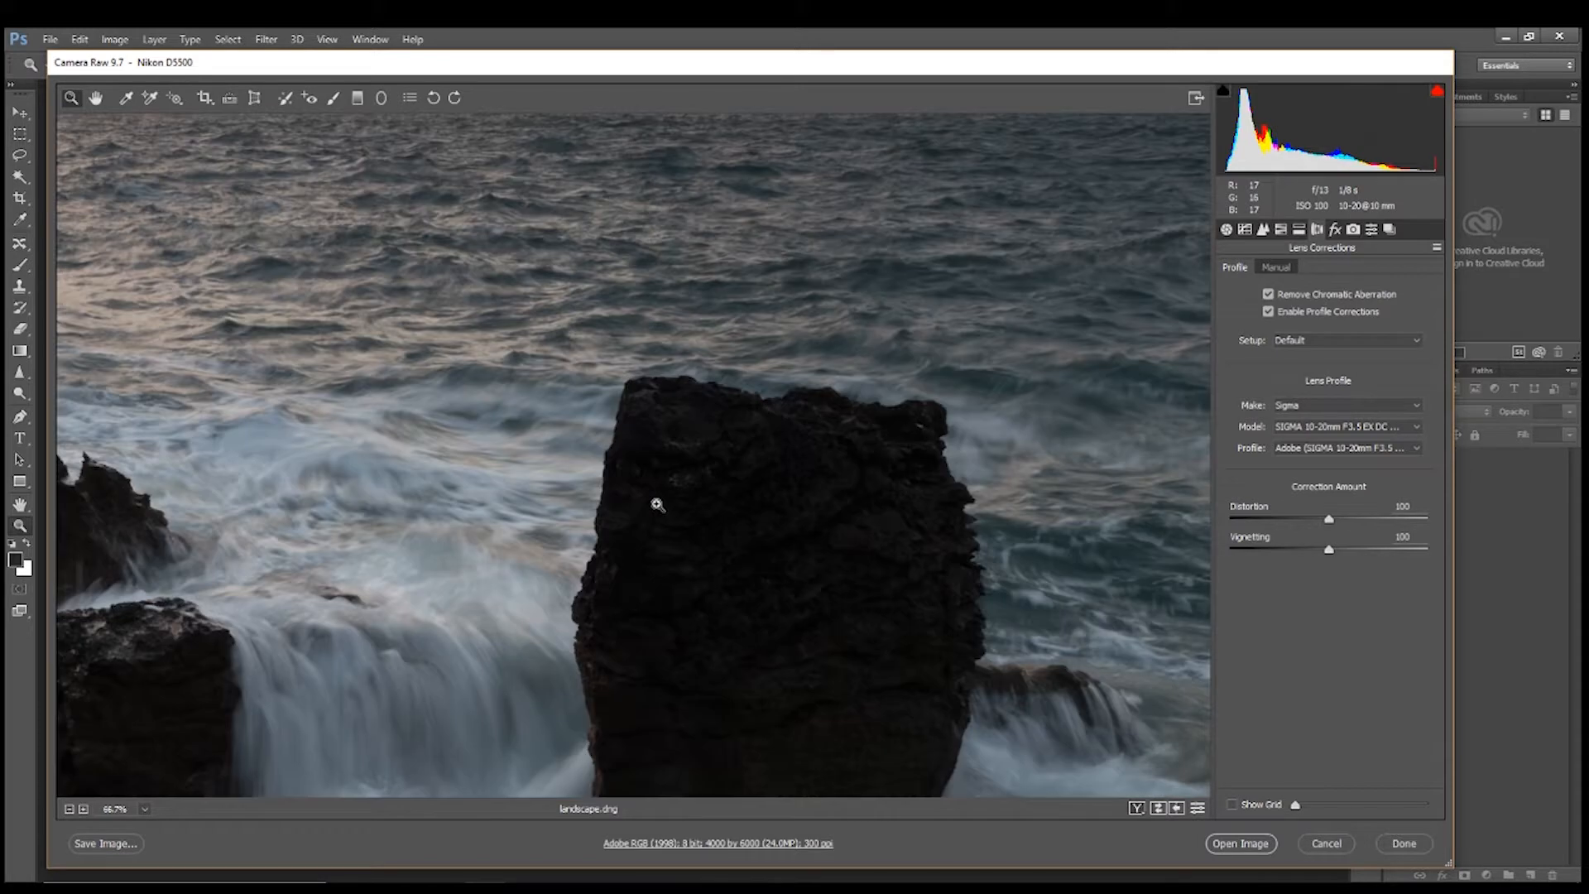
click(629, 528)
click(553, 532)
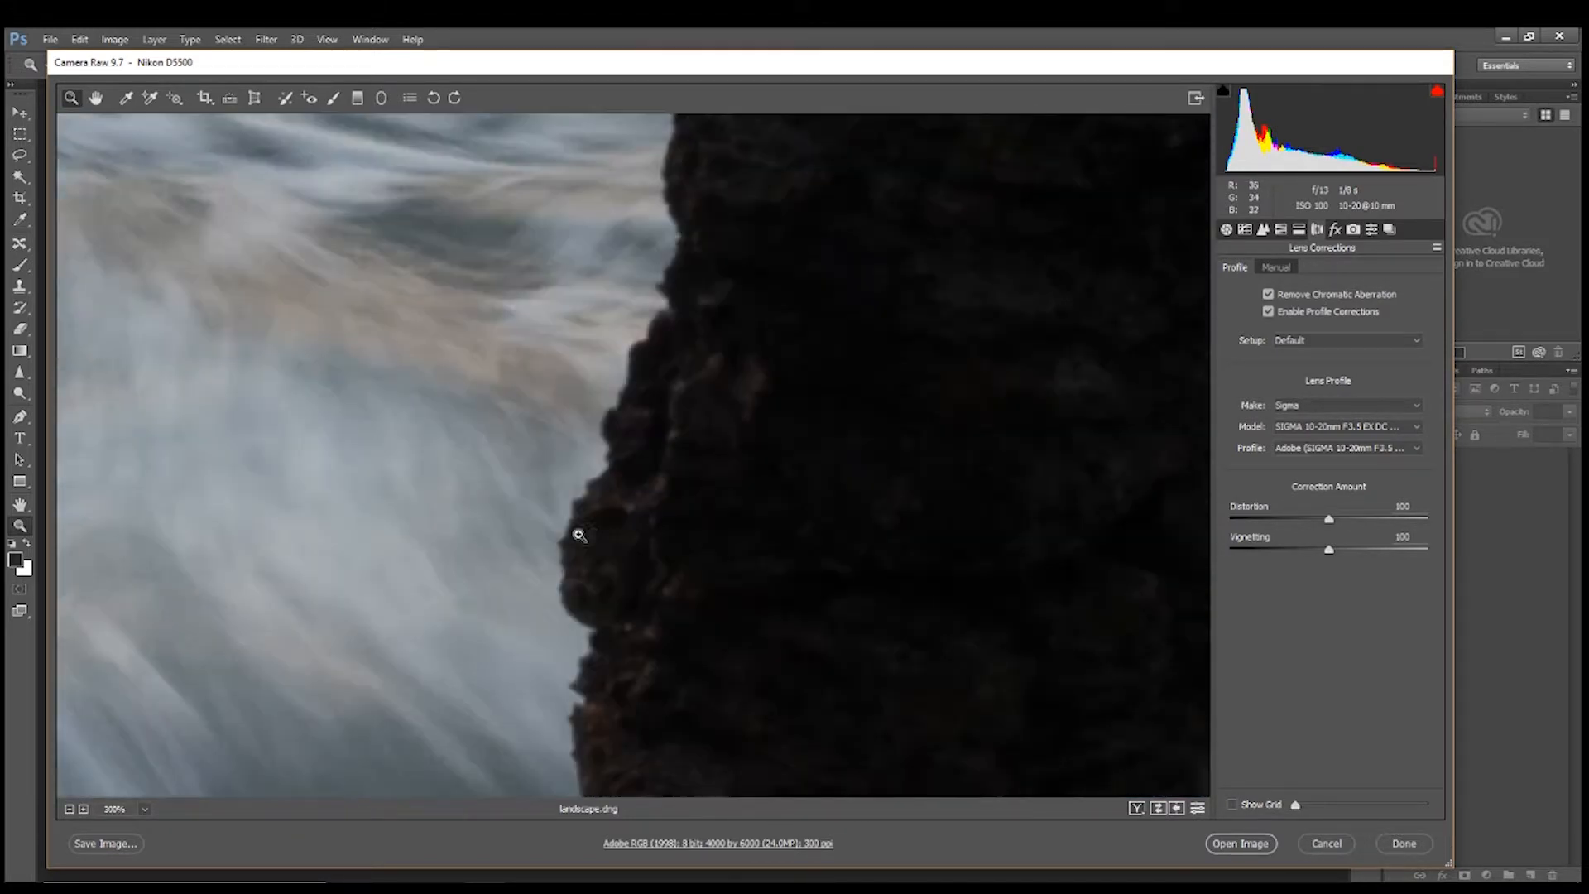
click(625, 534)
click(624, 534)
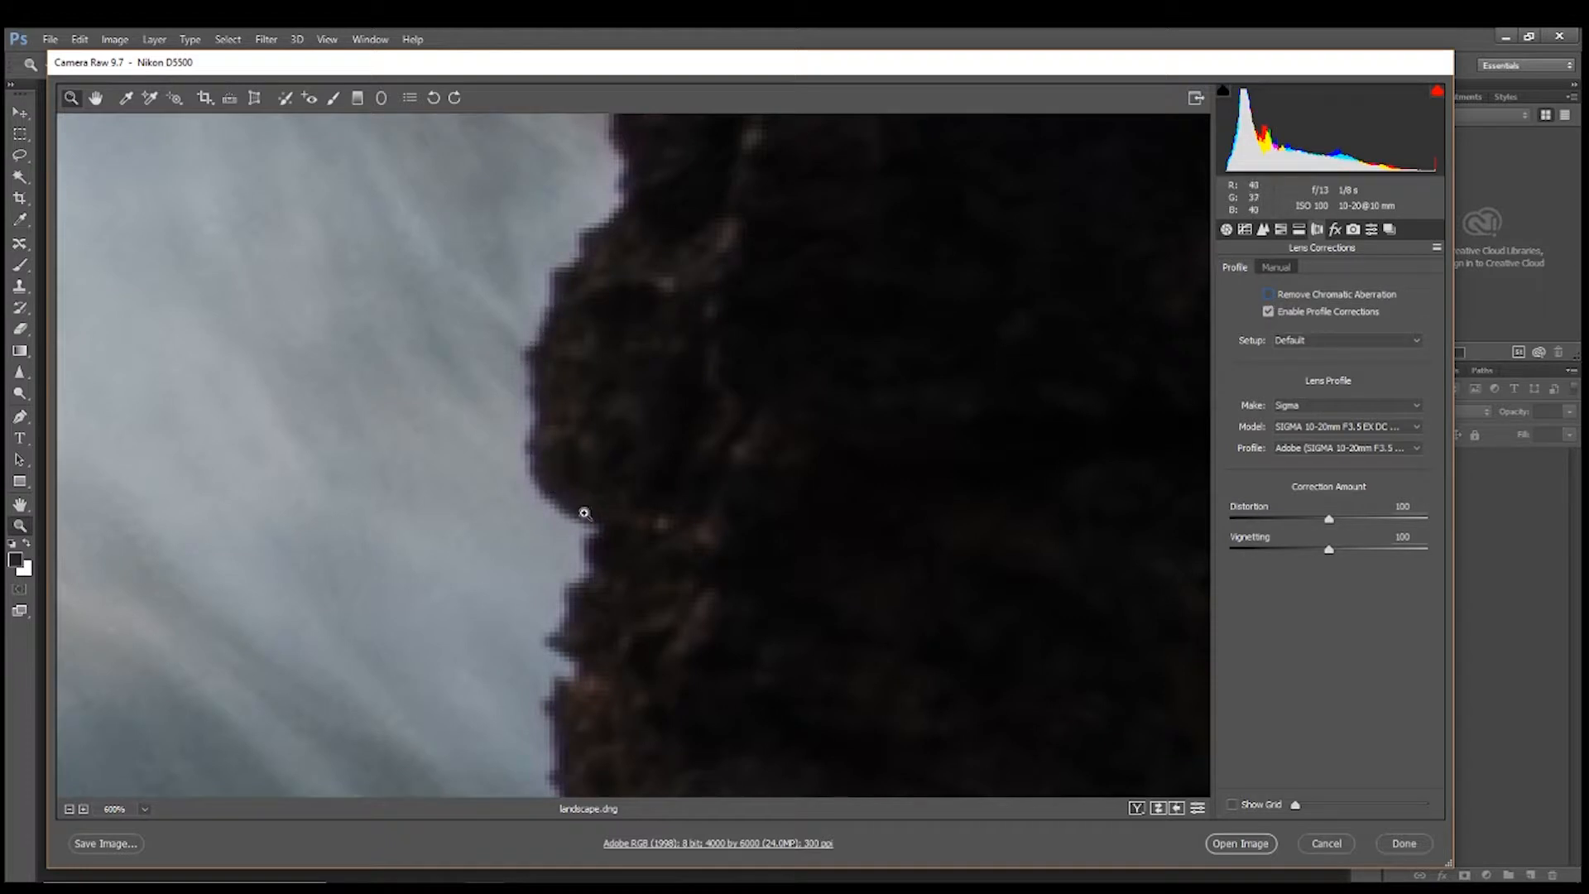
click(1271, 295)
click(145, 809)
click(141, 765)
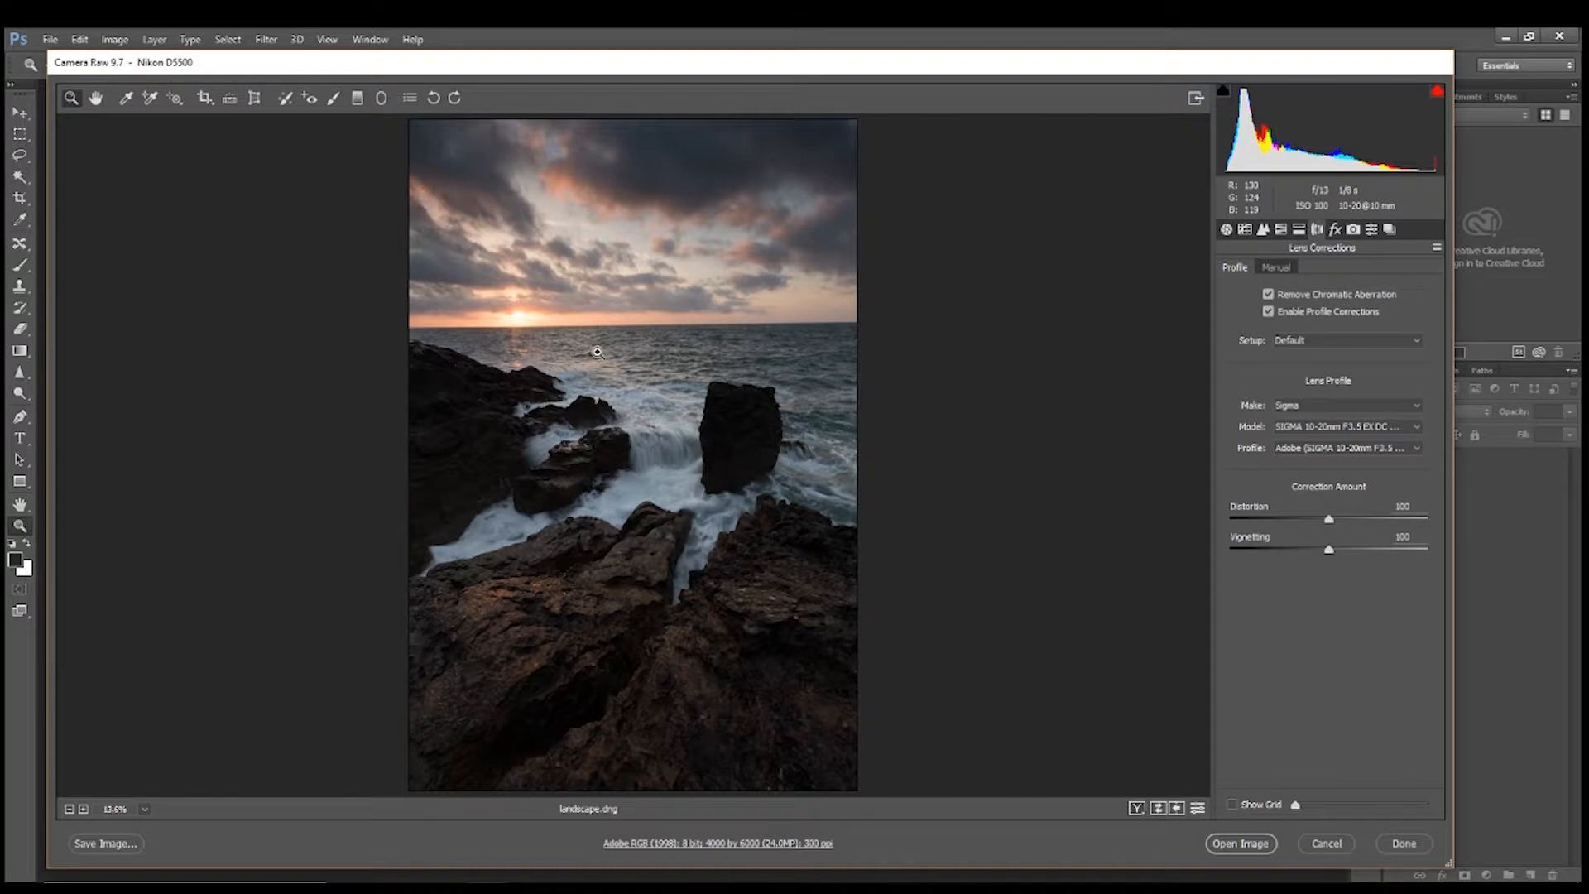
Straighten the photo along the sea horizon and apply the resulting crop
click(204, 103)
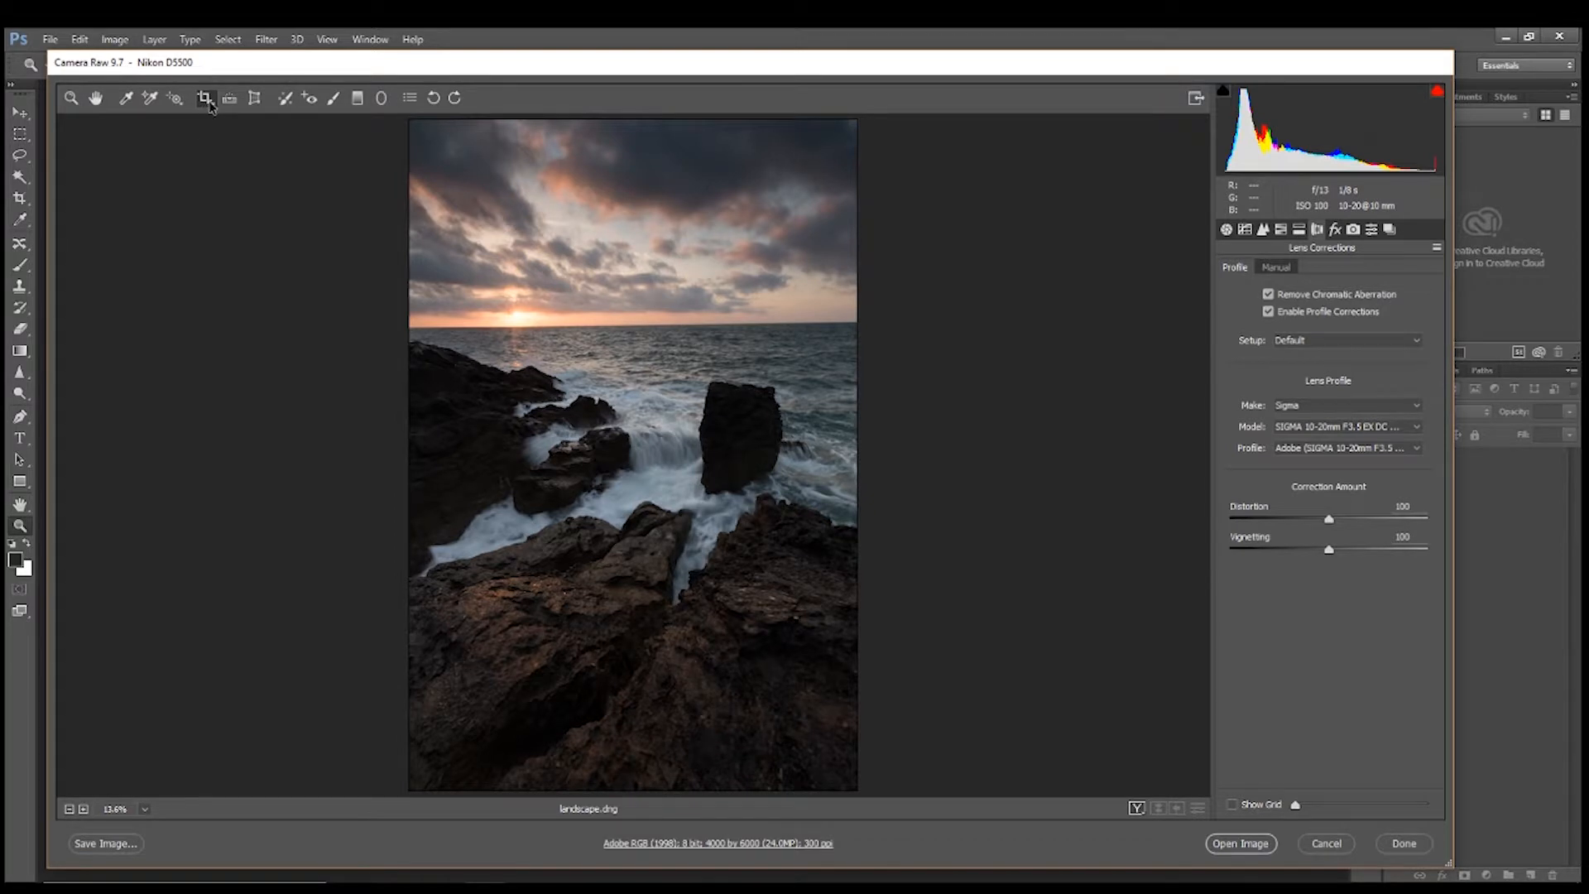
click(208, 101)
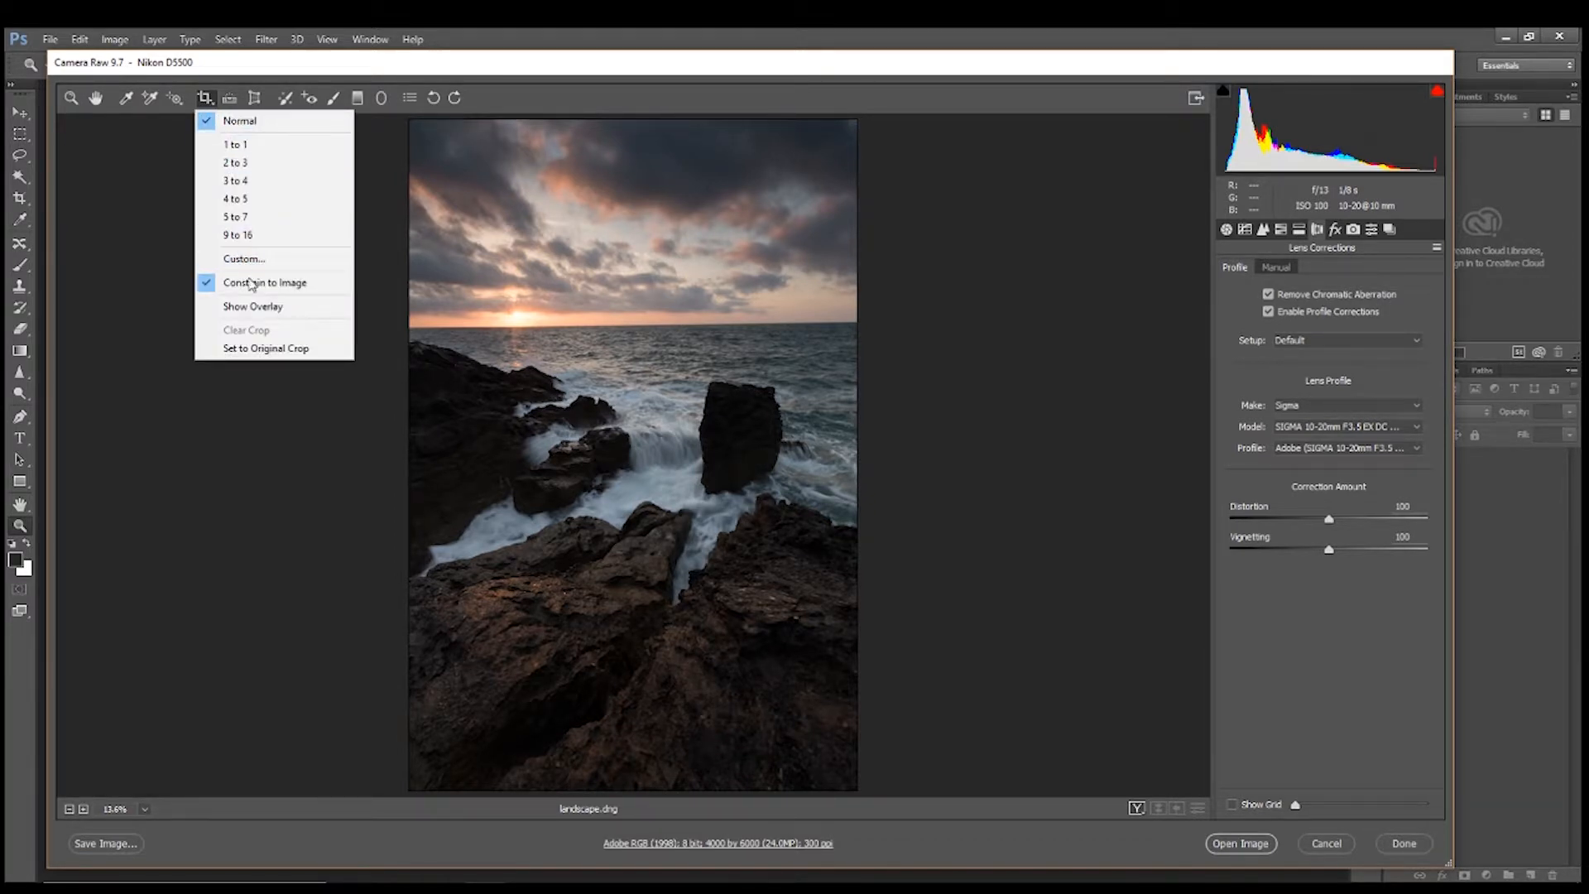
click(137, 358)
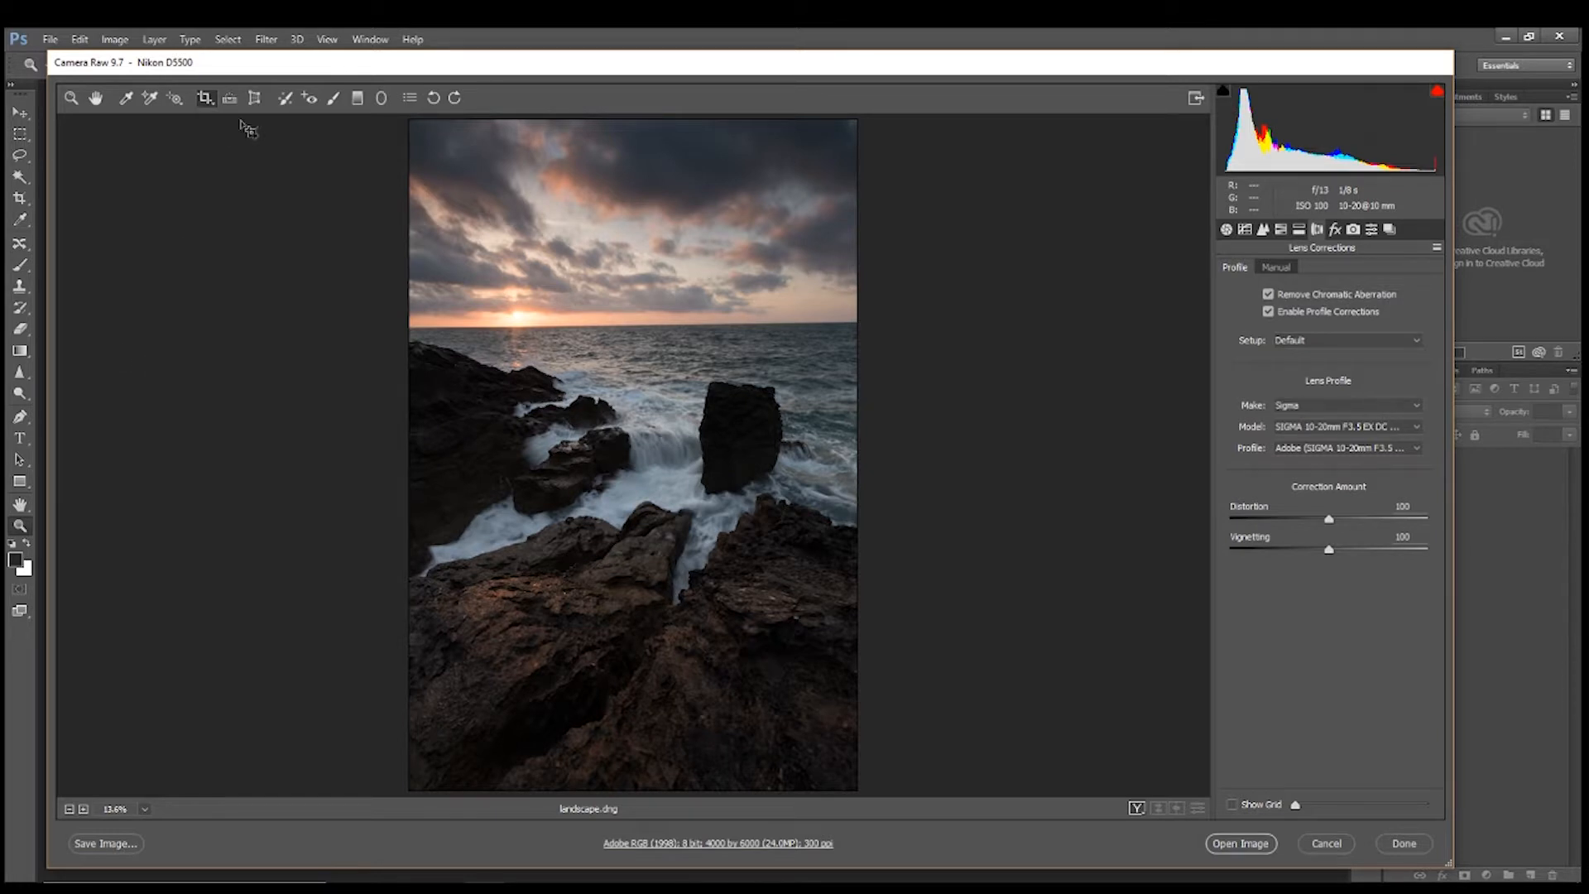
click(234, 102)
drag(420, 322, 859, 316)
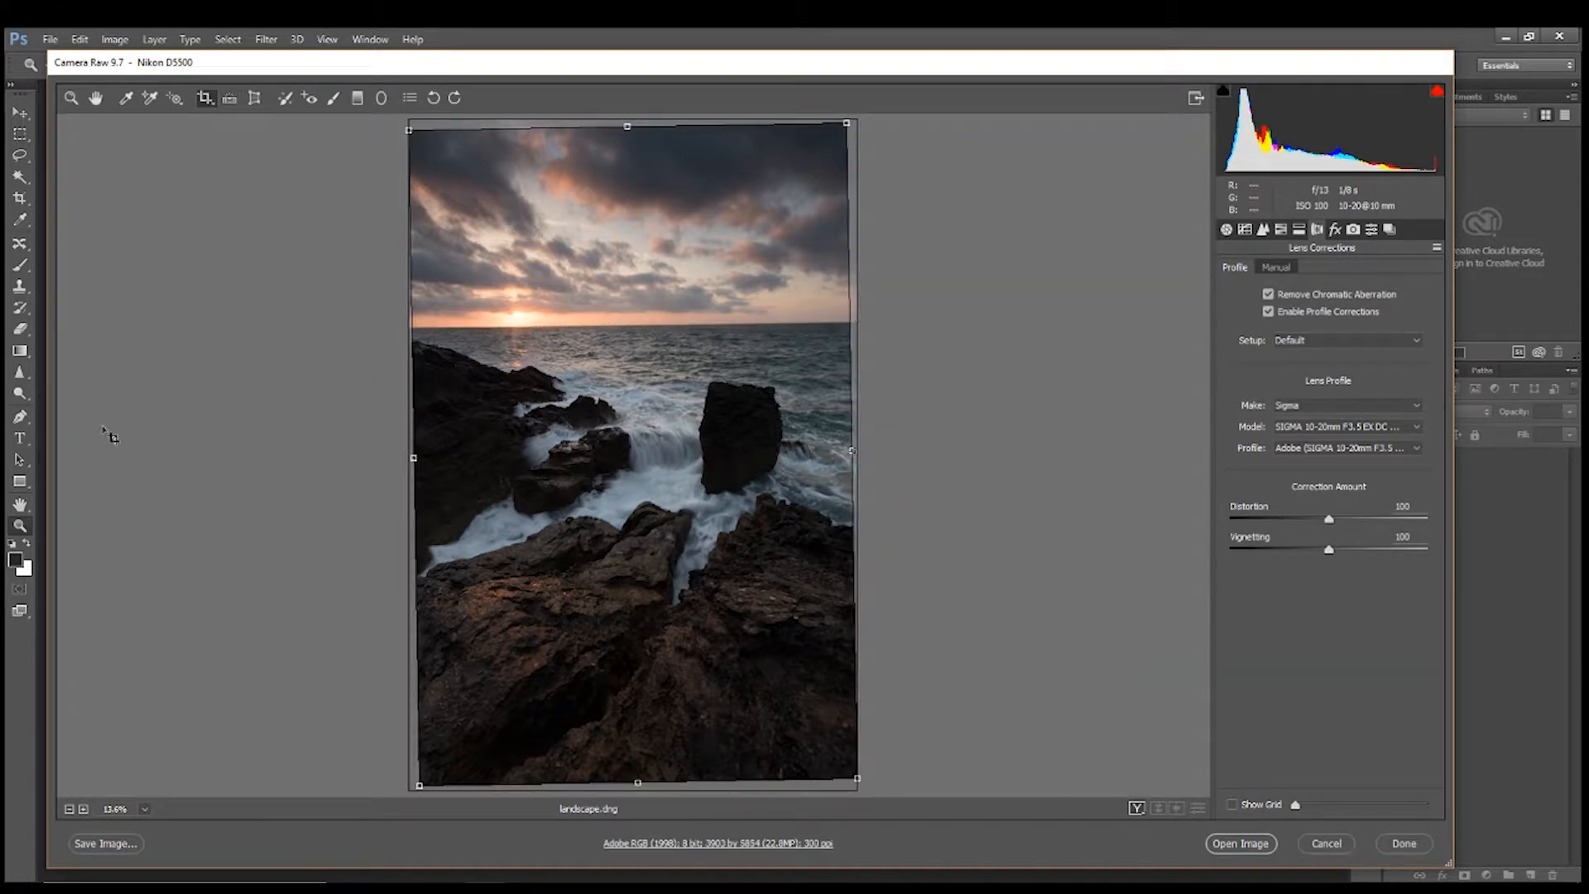
click(95, 99)
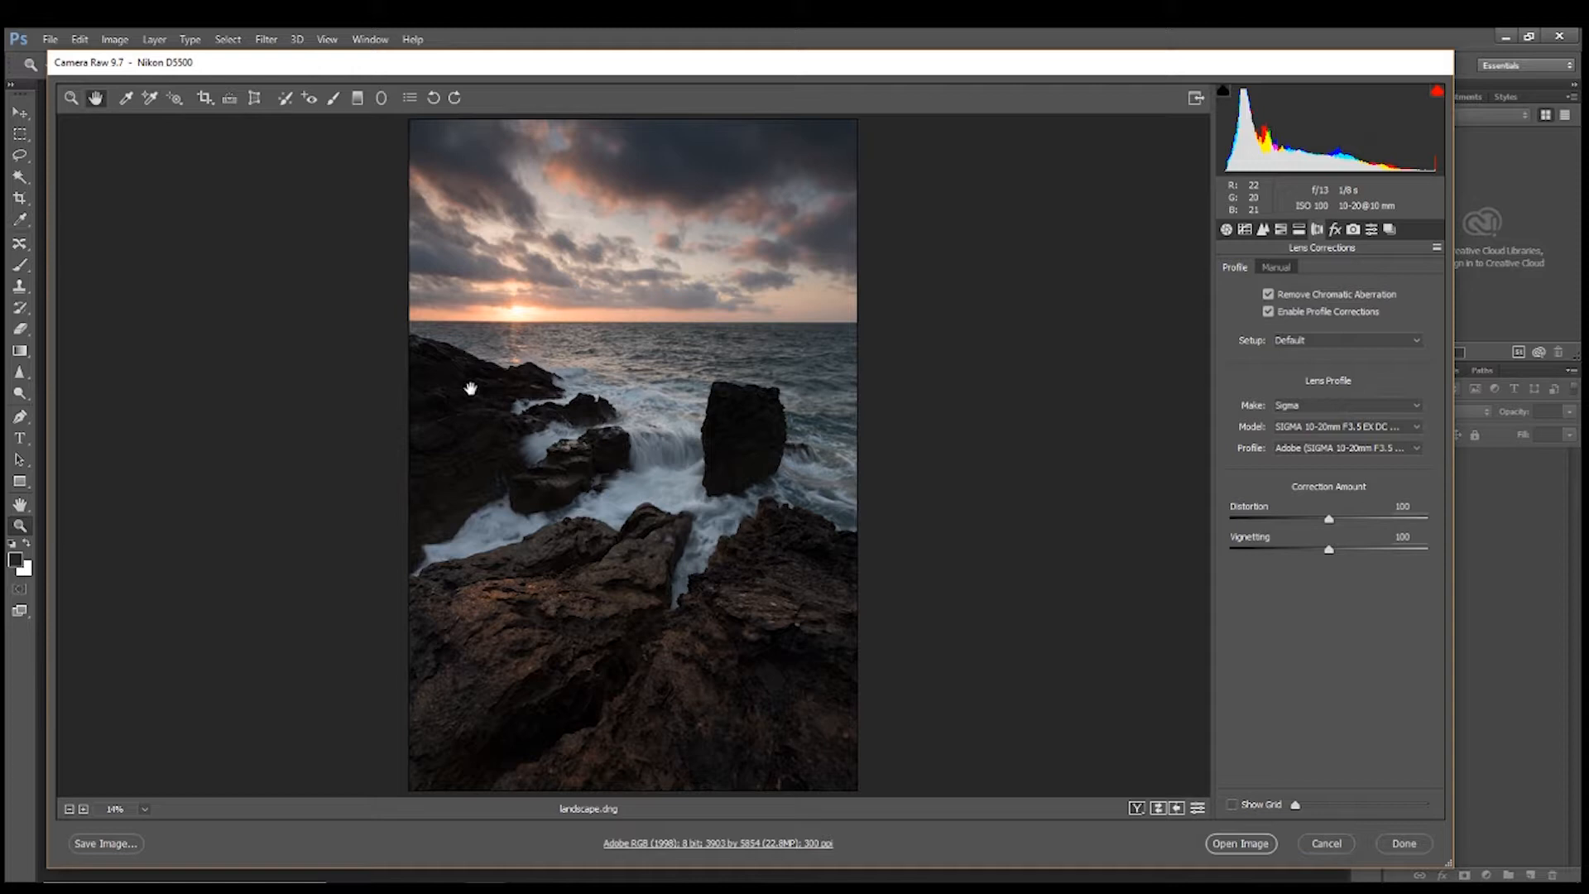
Set the basic tones to Exposure +0.55, Highlights -39, Shadows +39, Whites -16 and Blacks +30
click(1227, 231)
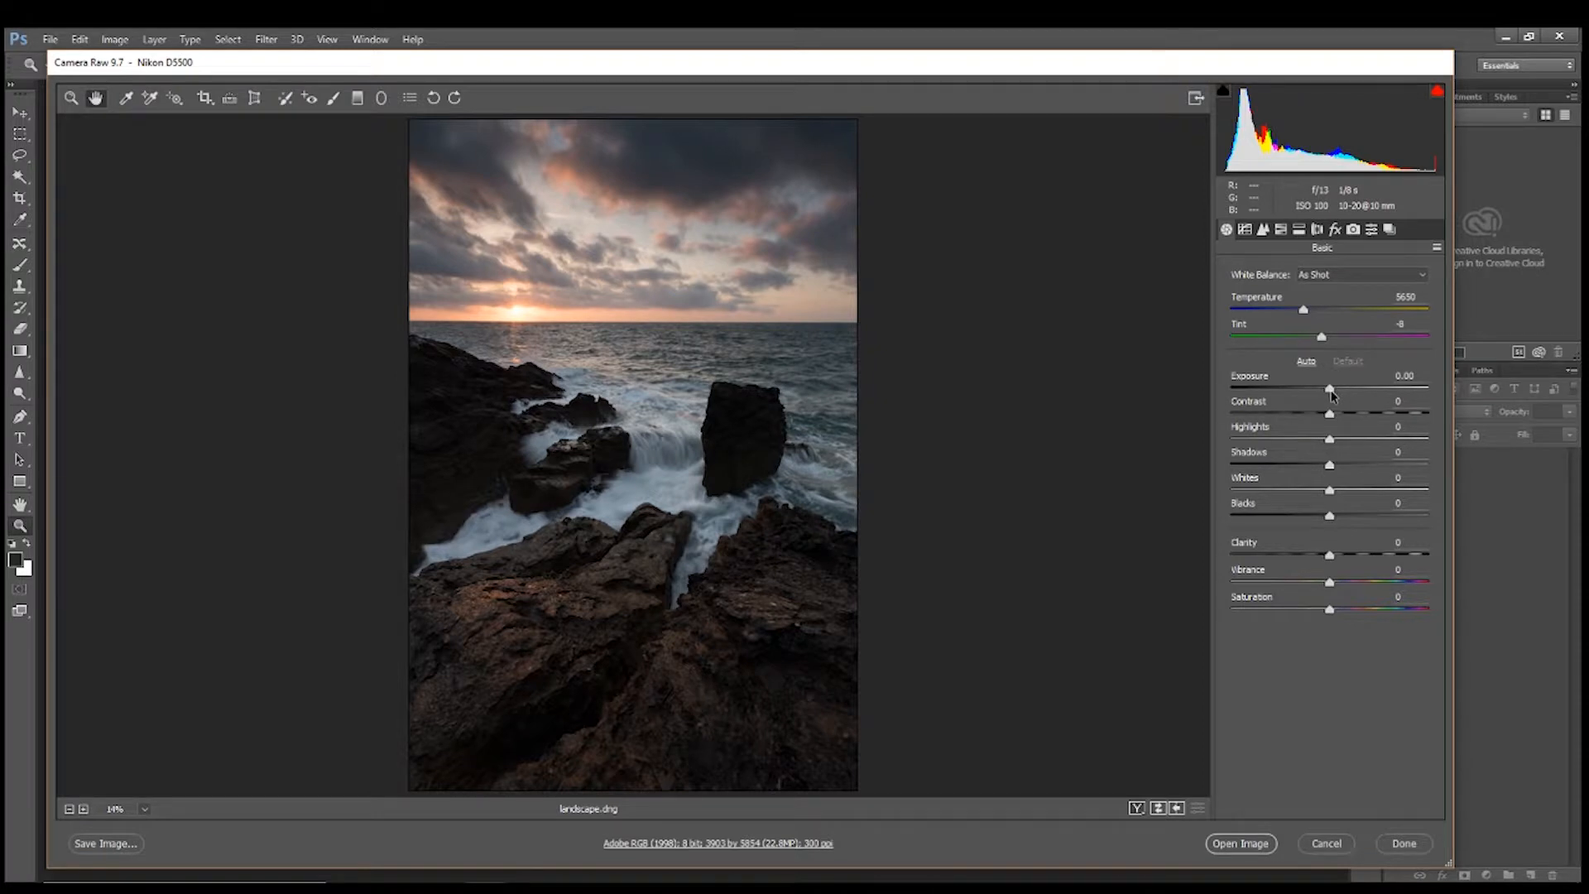
drag(1329, 394, 1342, 396)
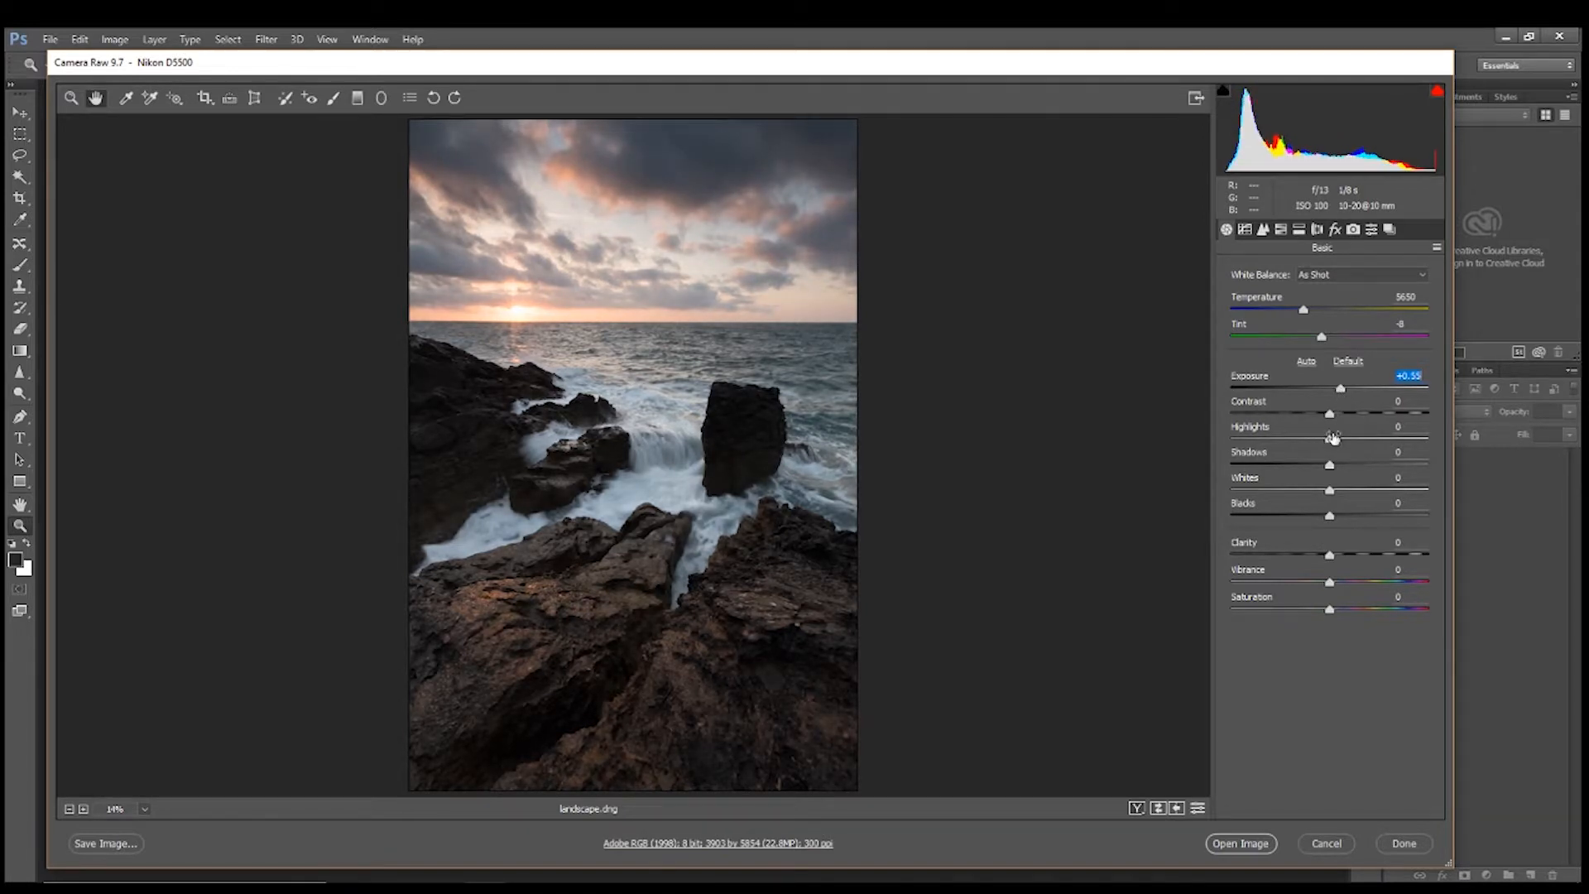
drag(1329, 438, 1294, 444)
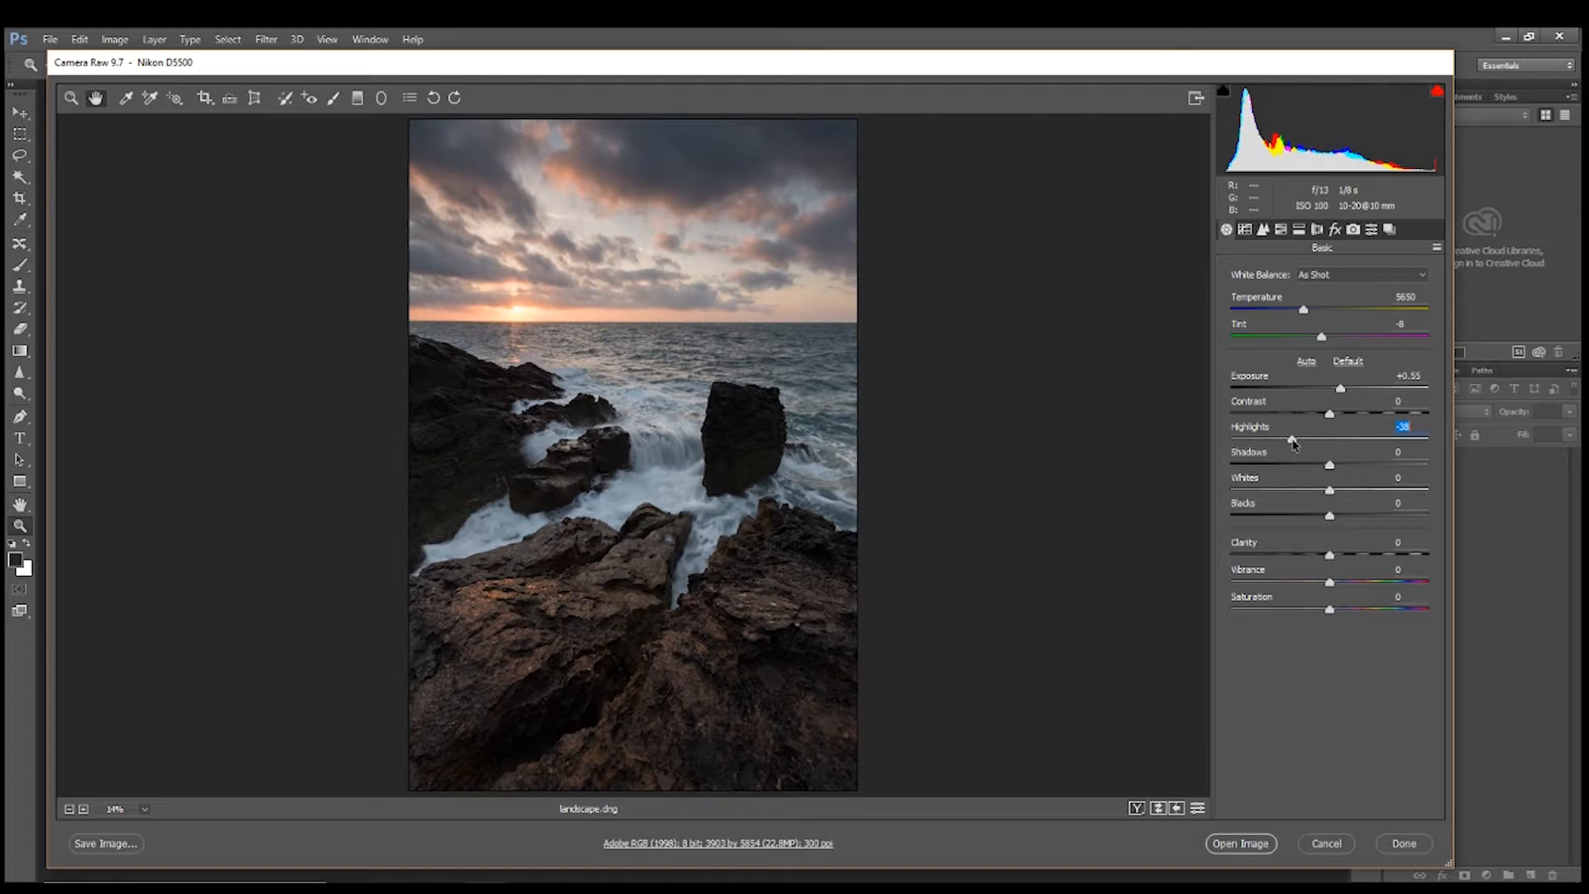
drag(1329, 466, 1366, 469)
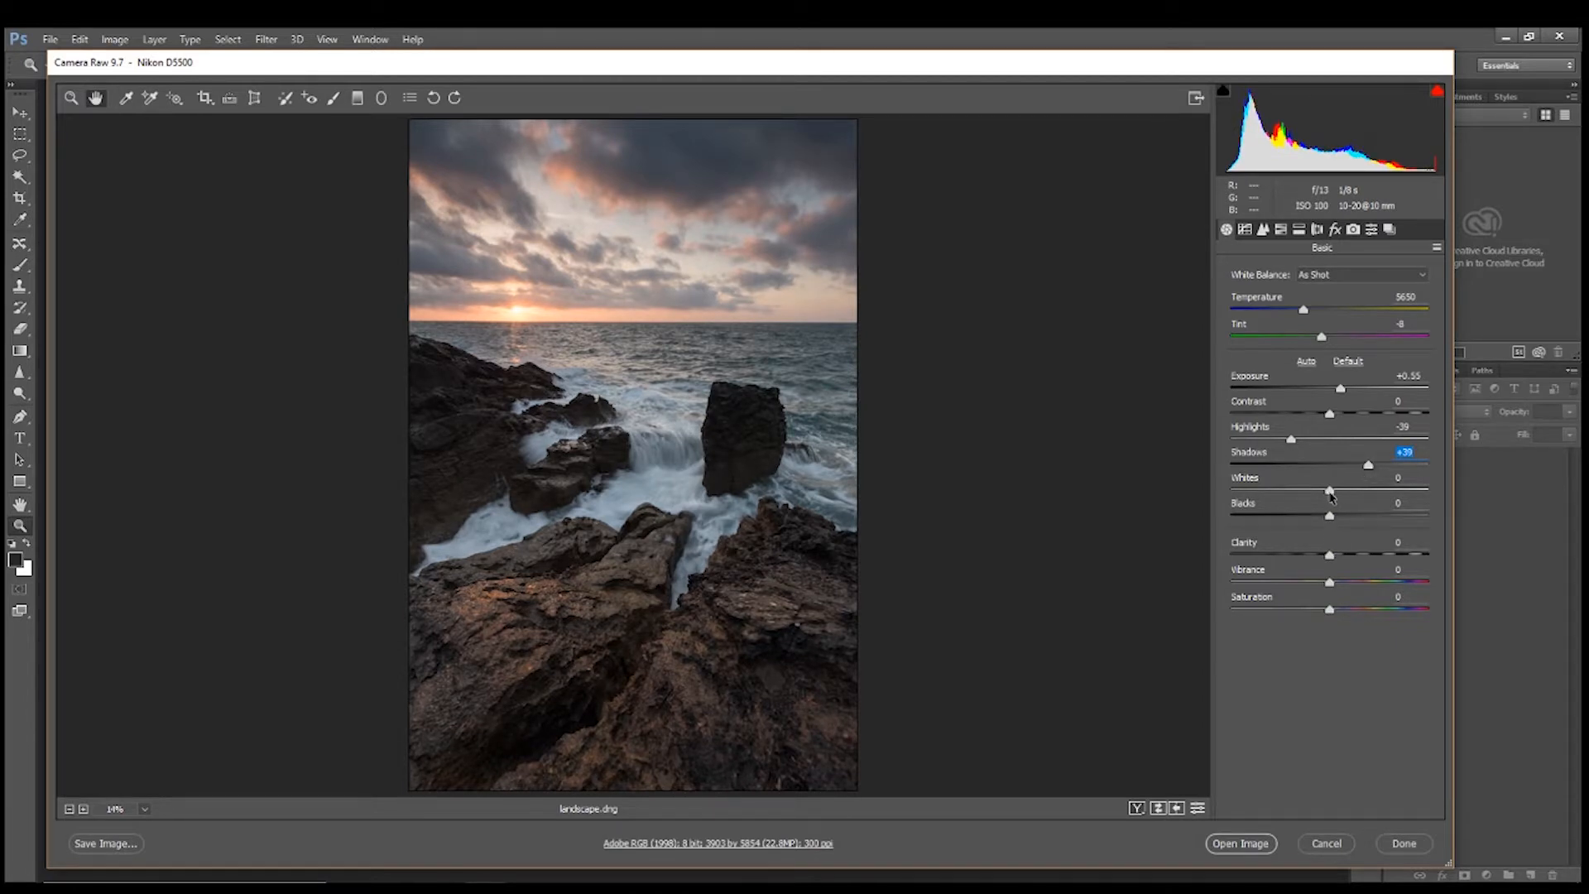
drag(1330, 494, 1361, 521)
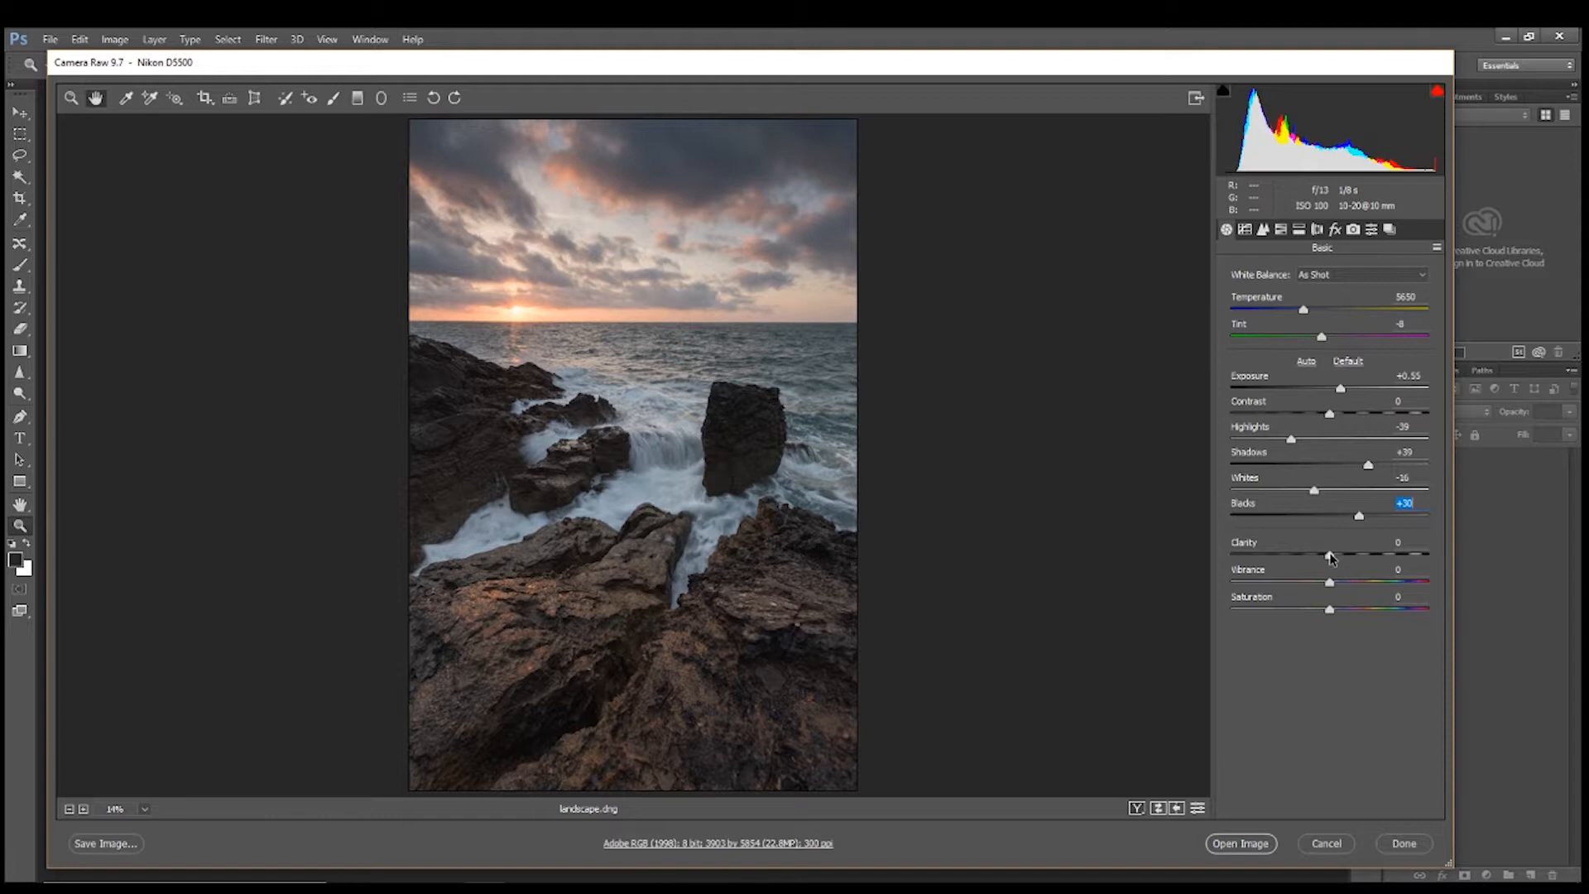
Set Clarity to +35, Vibrance to +41 and Saturation to +30, and compare the basic adjustments with the default settings
drag(1331, 558, 1360, 614)
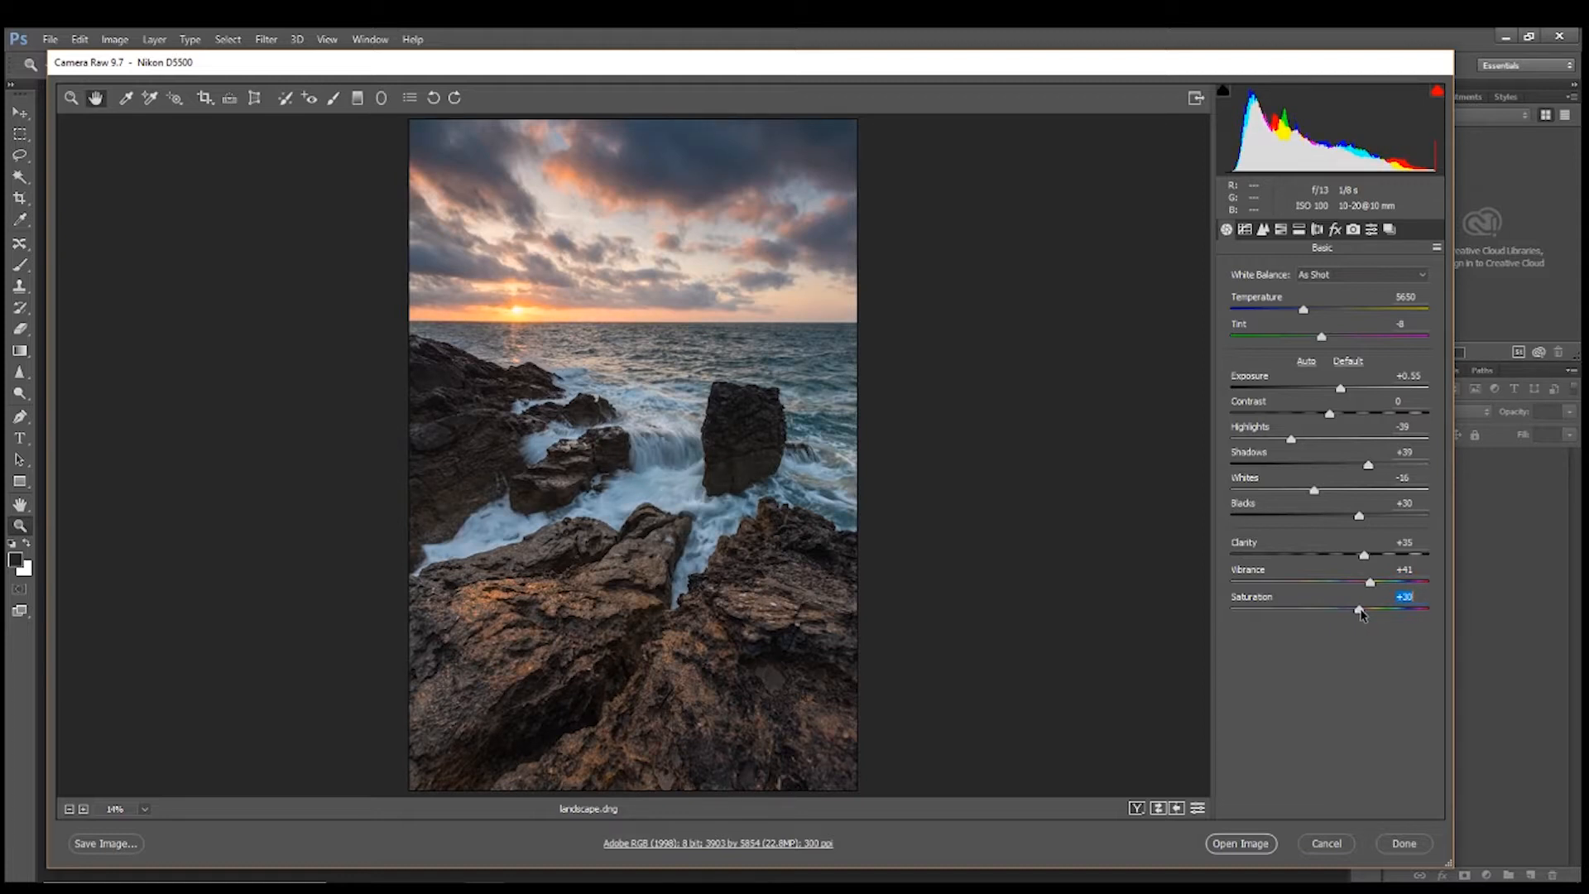
click(1198, 810)
click(1199, 809)
click(1197, 809)
click(1197, 809)
Prepare an Adjustment Brush with Clarity 0, Temperature +58, Tint +20 and Exposure -1.05
click(334, 98)
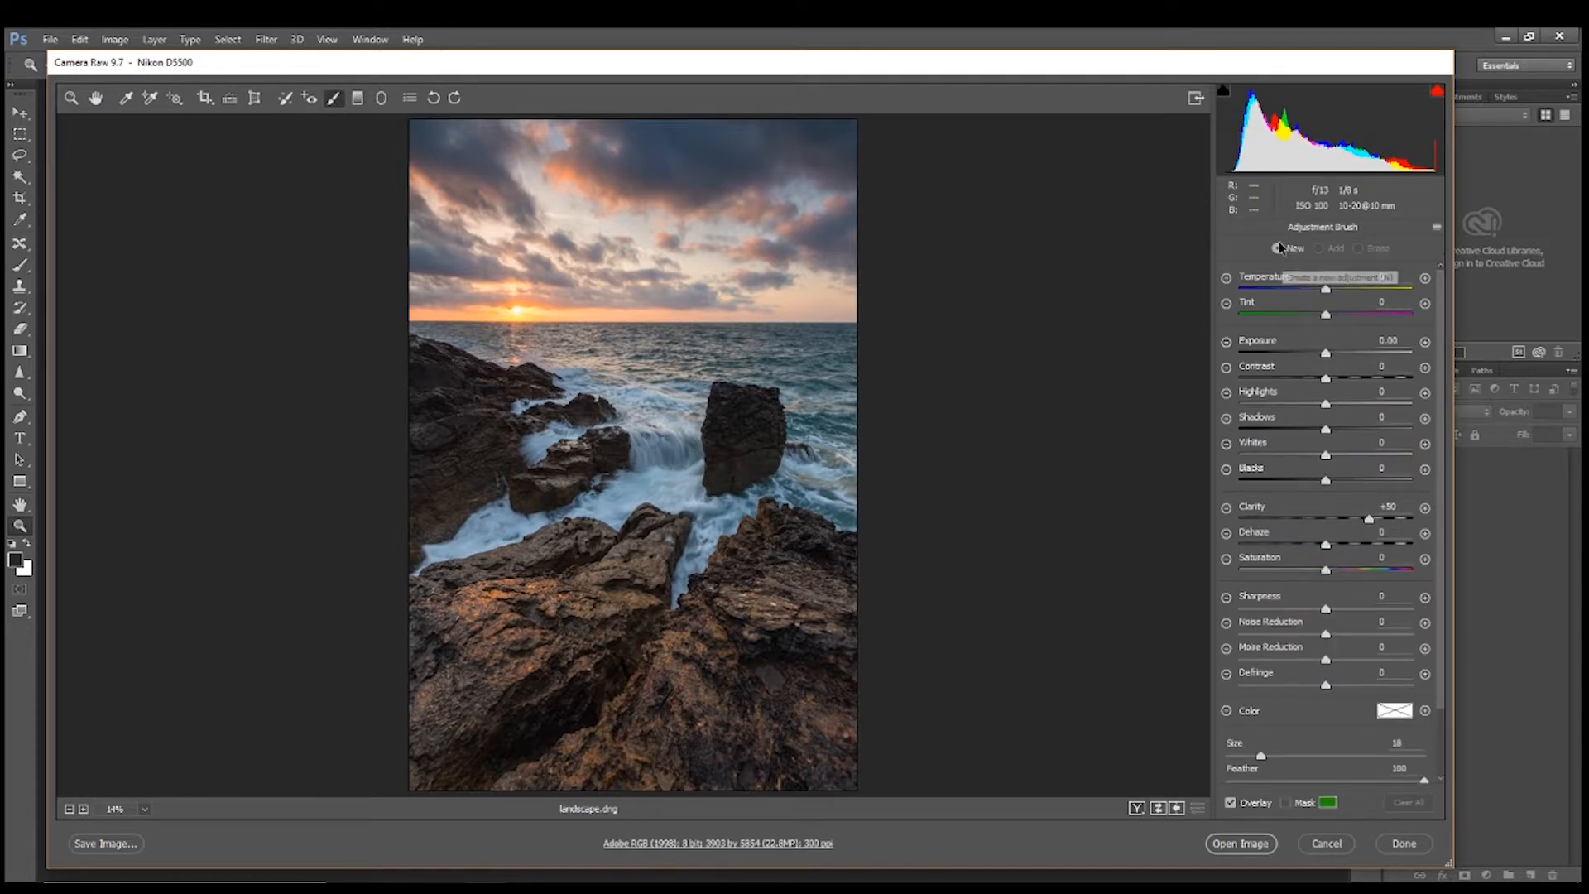
click(1226, 508)
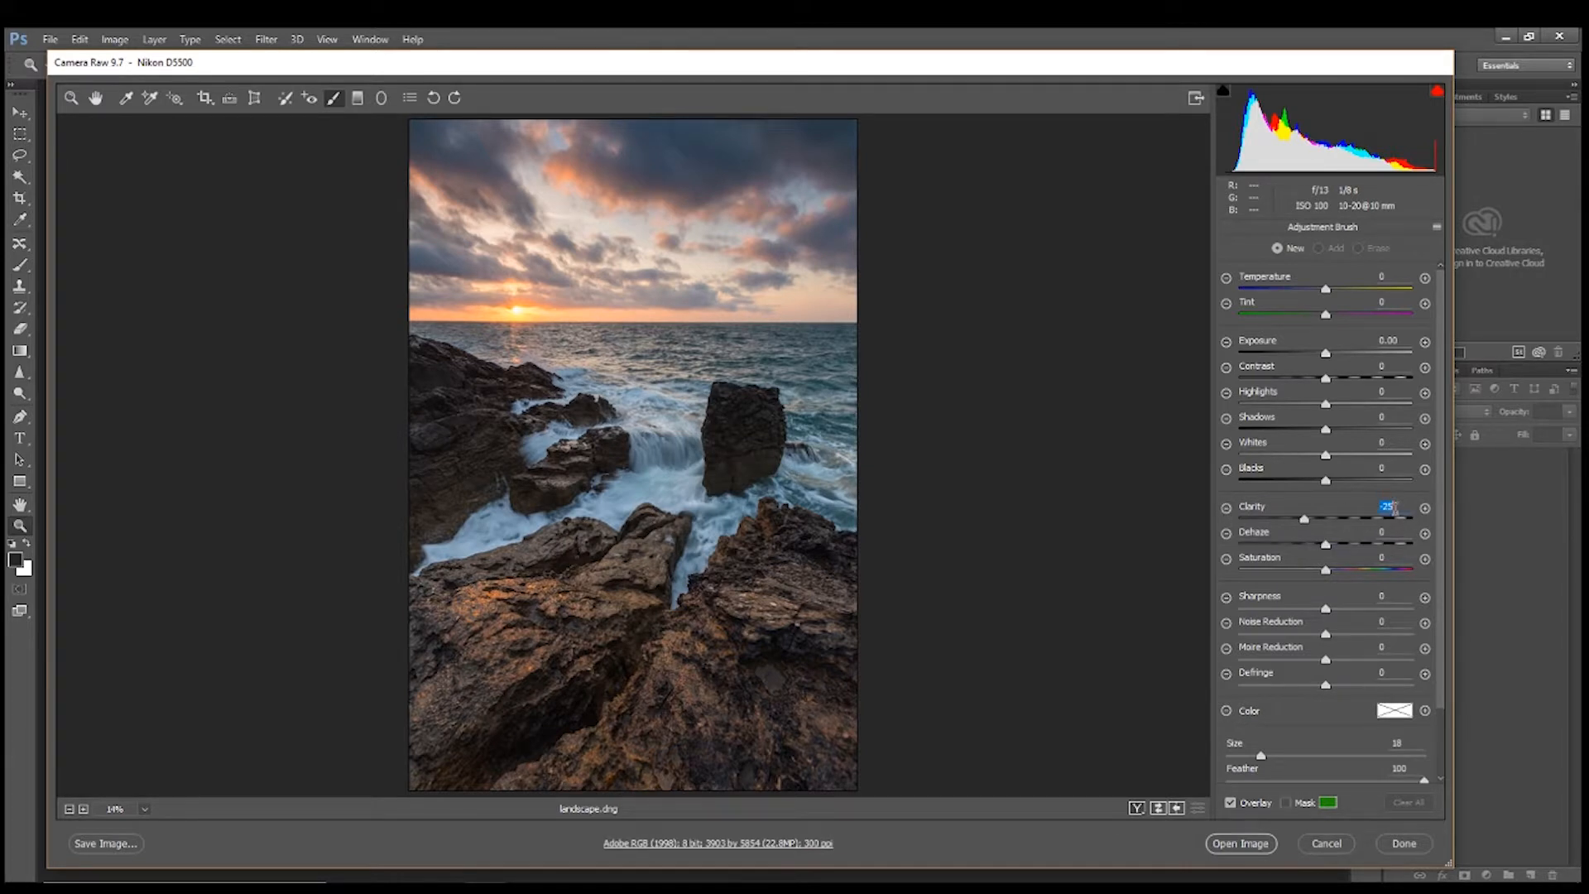
text(0)
drag(1326, 290, 1379, 300)
click(1346, 321)
drag(1327, 356, 1309, 358)
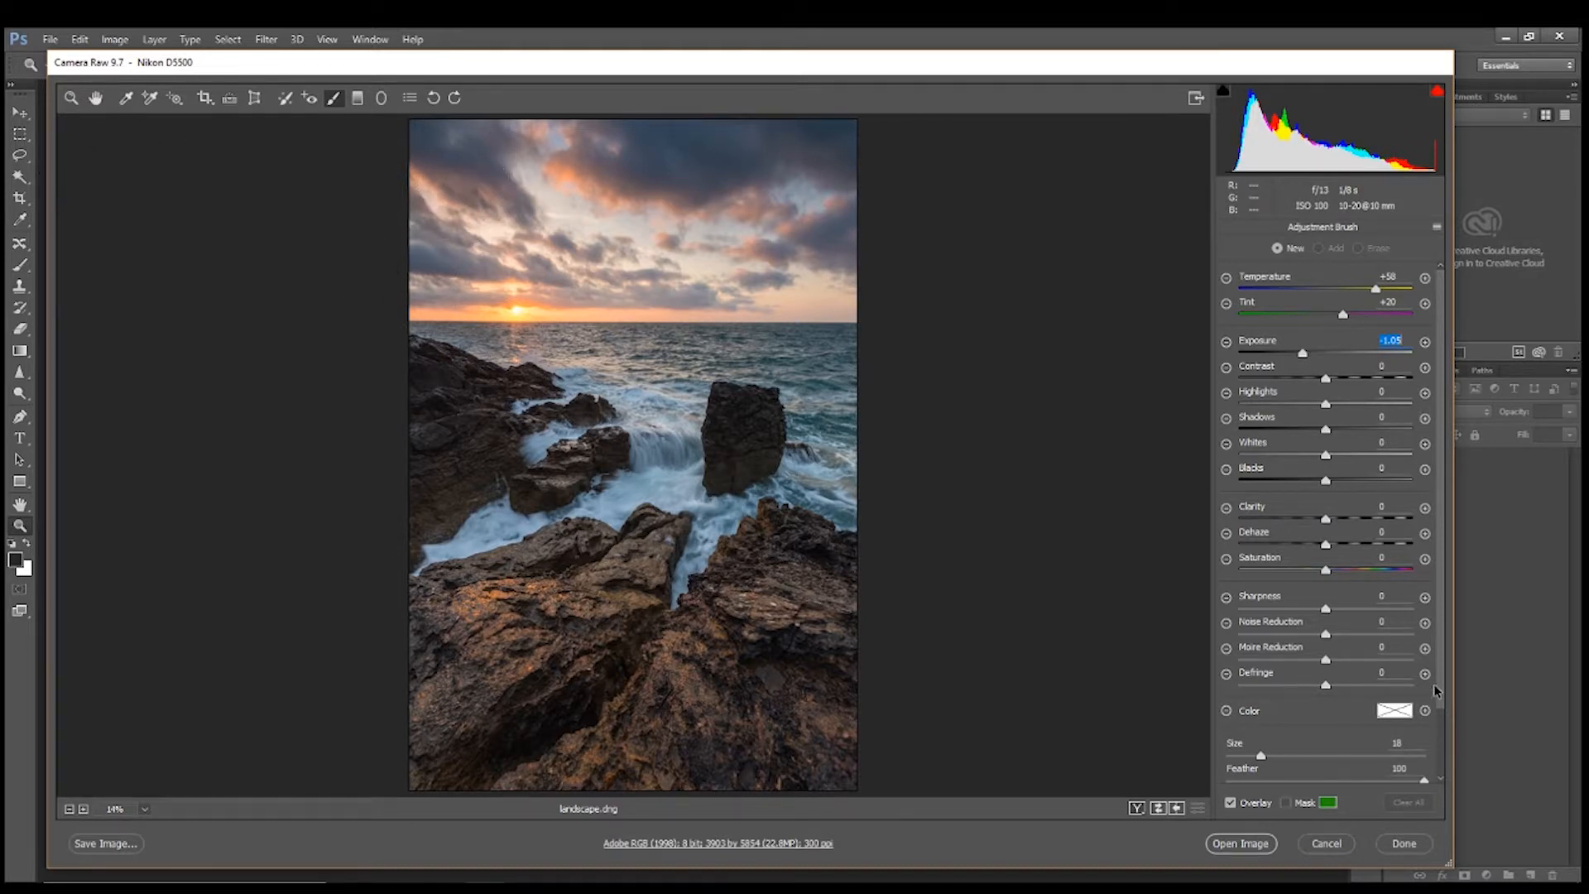
Set the brush size to 14 and paint the warm, darkening adjustment over the cloudy sky
drag(1441, 708, 1449, 793)
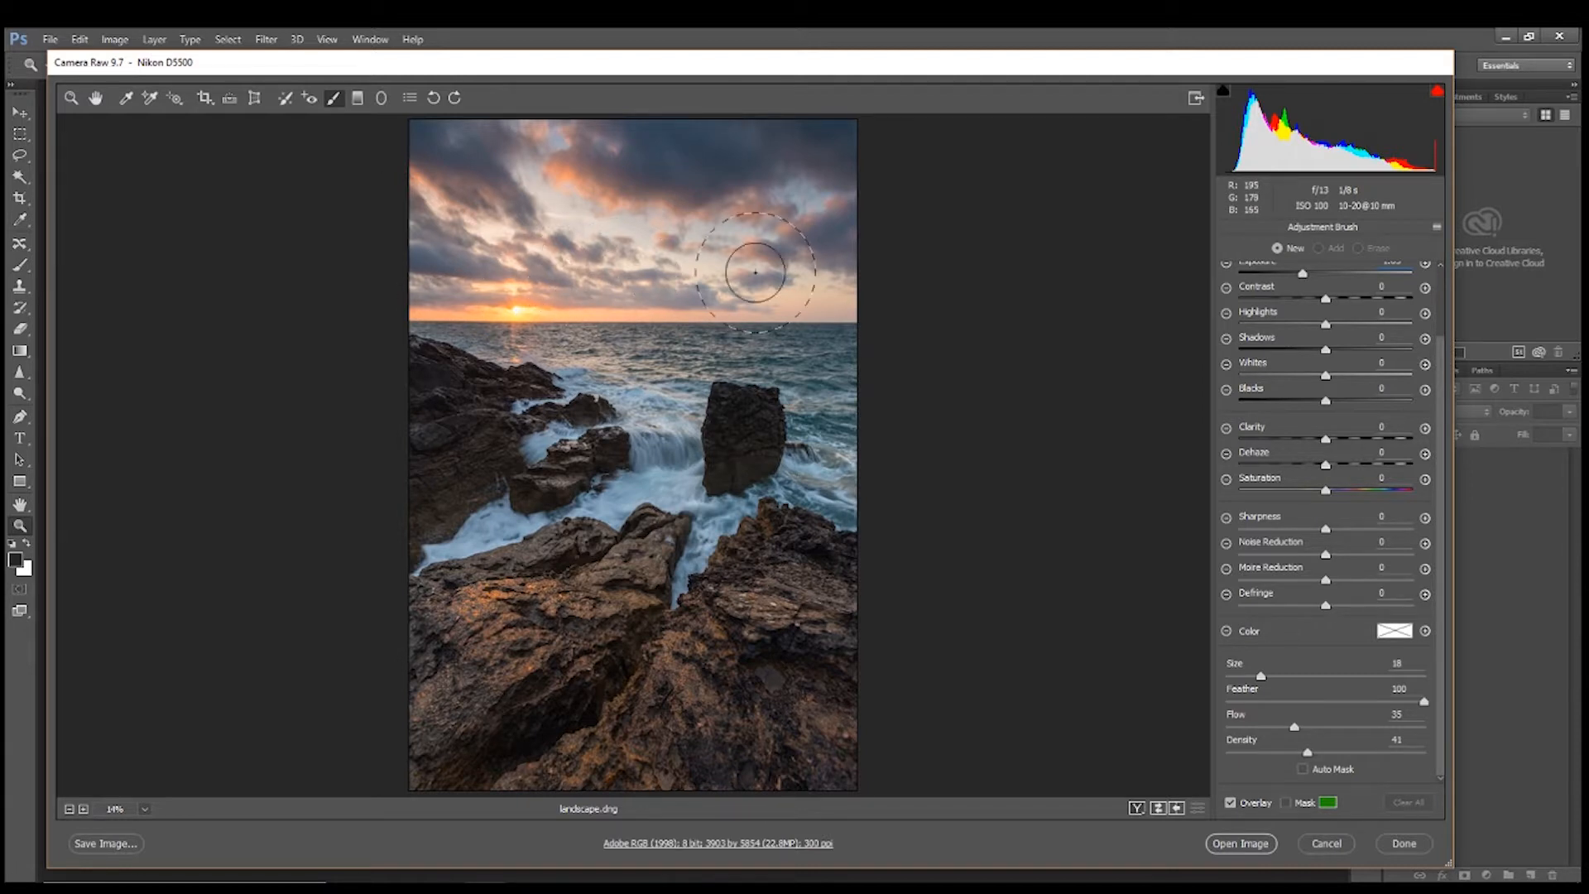
drag(1259, 679, 1252, 676)
mouse_move(435, 272)
mouse_down()
mouse_move(603, 274)
mouse_move(539, 273)
mouse_move(478, 228)
mouse_move(482, 144)
mouse_move(487, 206)
mouse_move(447, 227)
mouse_move(505, 214)
mouse_move(694, 282)
mouse_move(580, 152)
mouse_move(709, 171)
mouse_move(787, 220)
mouse_move(852, 217)
mouse_move(763, 155)
mouse_move(437, 258)
mouse_up()
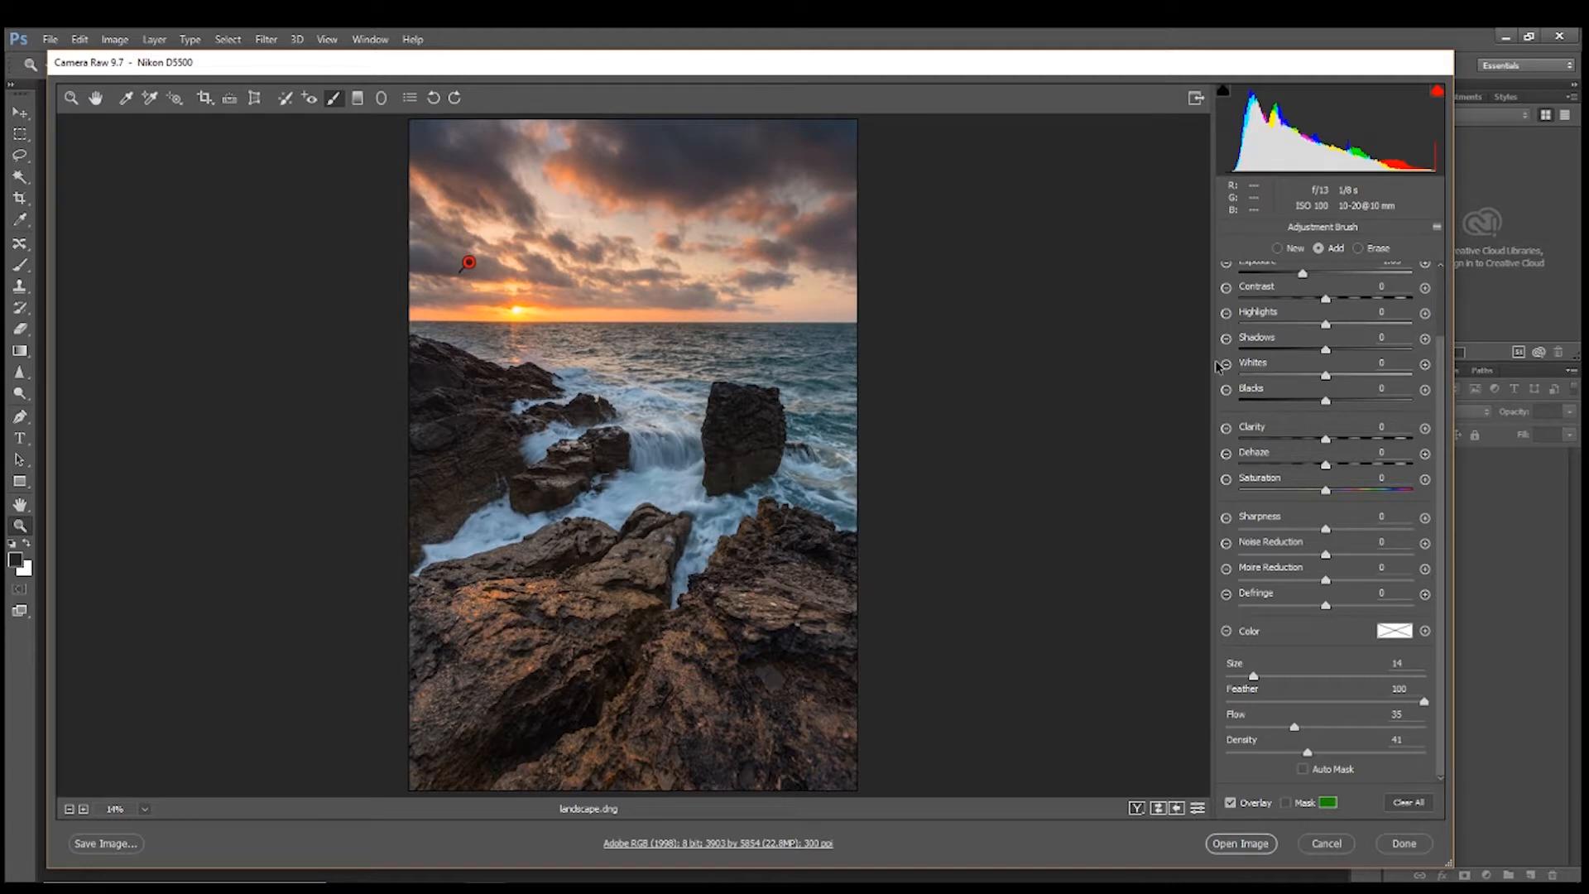
Prepare a new brush adjustment with Exposure -0.55, Temperature -40, Tint 0, Clarity +21 and Saturation +26
click(1277, 248)
drag(1446, 400, 1453, 278)
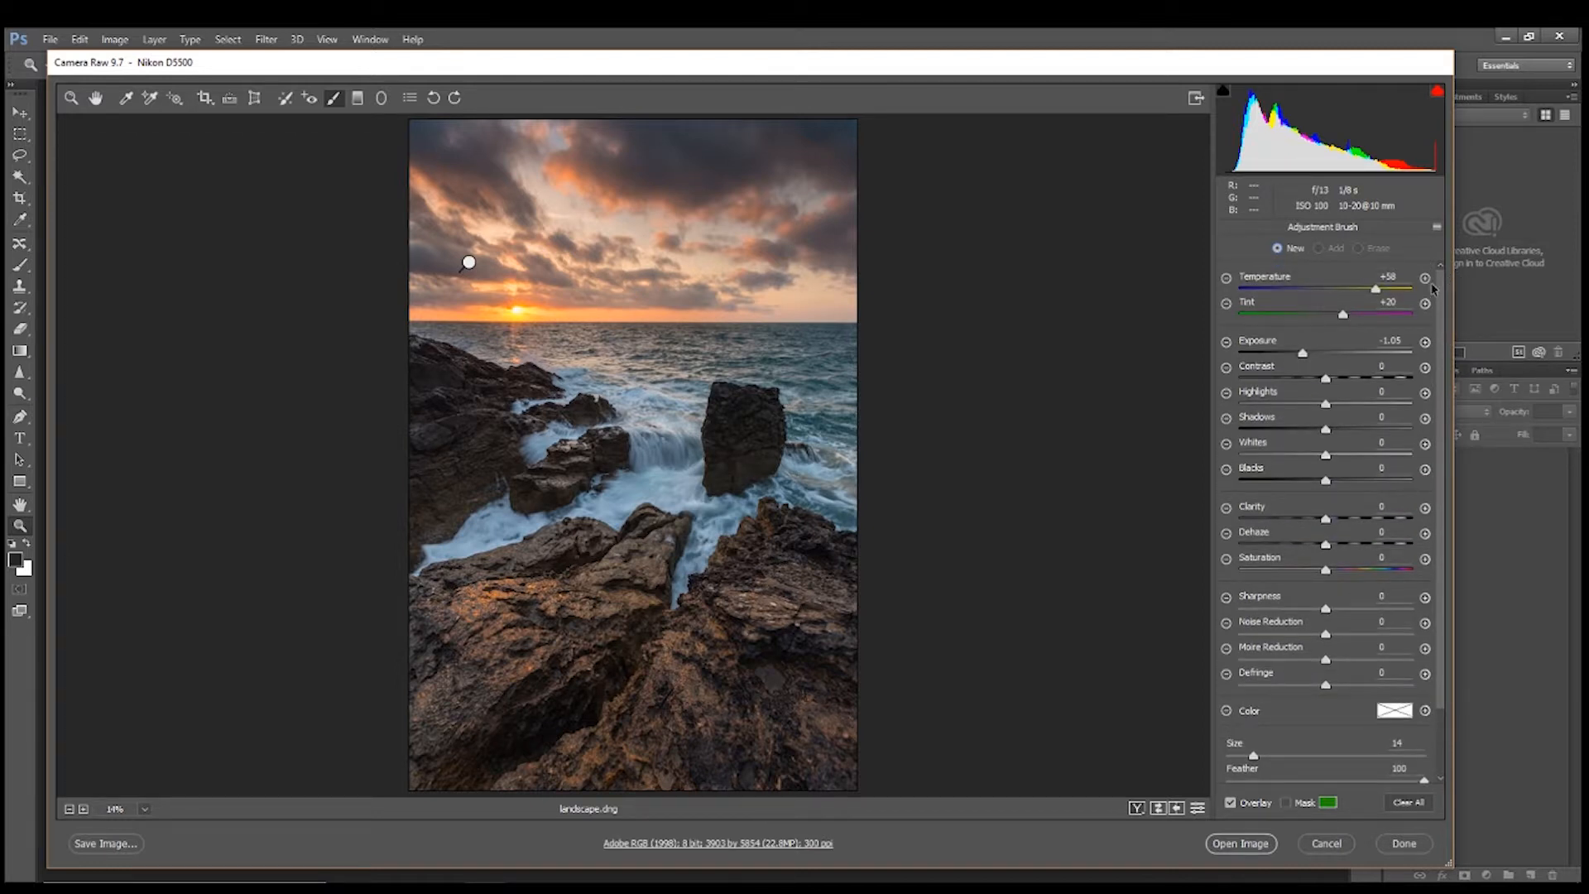
click(1425, 342)
drag(1334, 358, 1312, 357)
drag(1327, 292, 1297, 302)
drag(1330, 525, 1349, 528)
drag(1326, 570, 1350, 576)
Paint the new cool adjustment over the upper sky and set its Temperature to -82
mouse_move(549, 151)
mouse_down()
mouse_move(565, 215)
mouse_move(540, 178)
mouse_move(745, 282)
mouse_move(689, 241)
mouse_move(822, 195)
mouse_move(729, 232)
mouse_move(628, 217)
mouse_move(802, 288)
mouse_move(582, 215)
mouse_move(773, 290)
mouse_move(821, 292)
mouse_move(520, 256)
mouse_move(556, 235)
mouse_move(578, 187)
mouse_move(525, 165)
mouse_move(600, 228)
mouse_move(647, 223)
mouse_move(729, 260)
mouse_move(752, 217)
mouse_move(793, 205)
mouse_move(710, 237)
mouse_move(811, 279)
mouse_move(691, 270)
mouse_move(568, 209)
mouse_move(553, 157)
mouse_up()
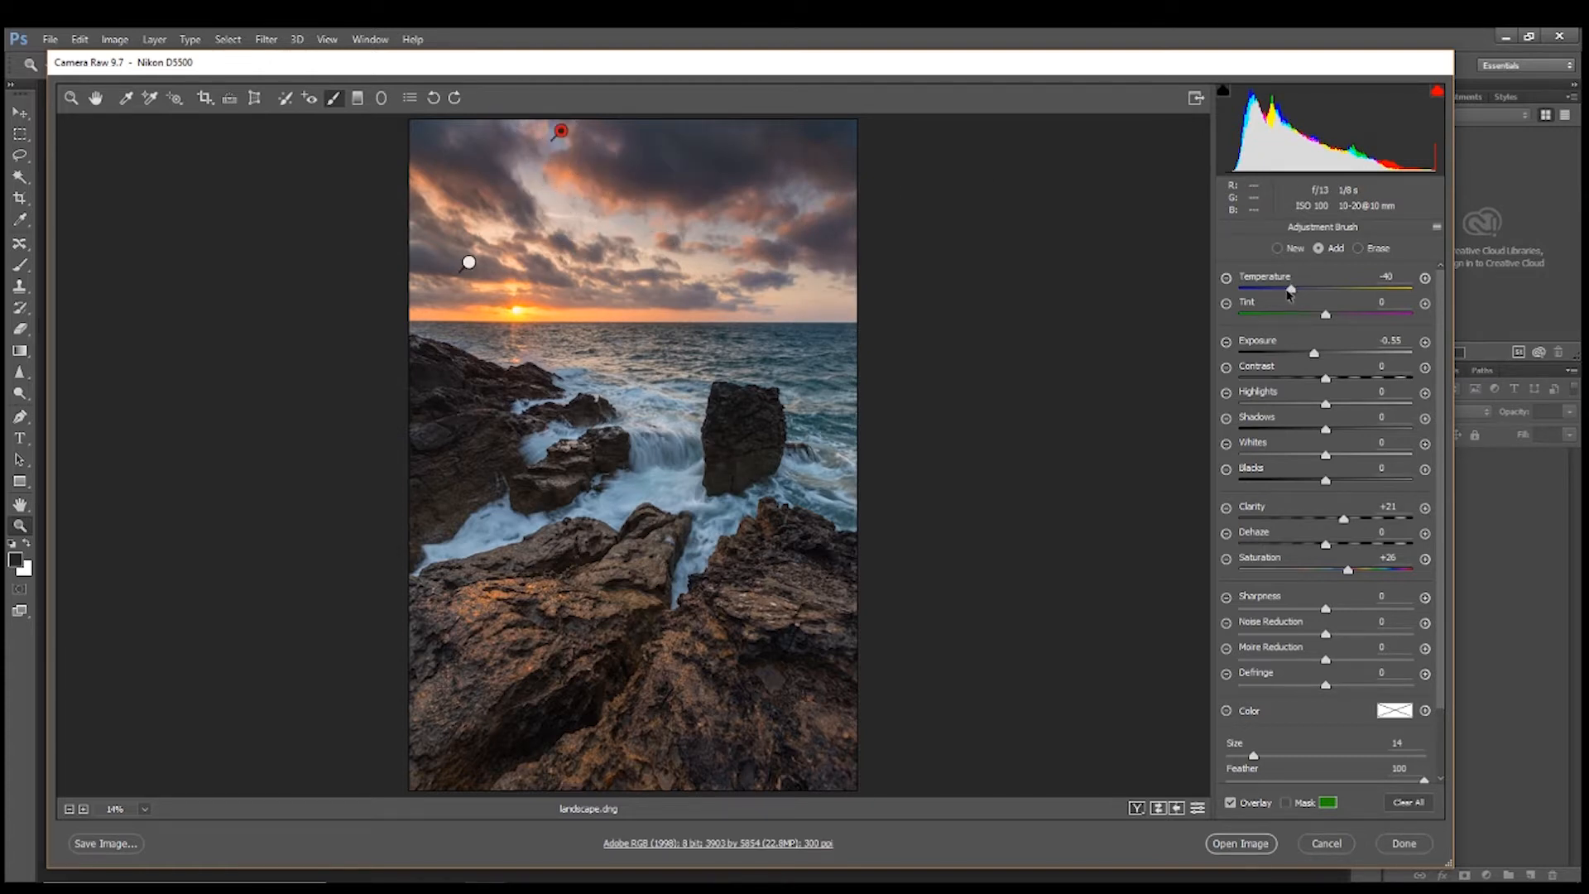
click(1294, 292)
drag(1293, 294, 1258, 297)
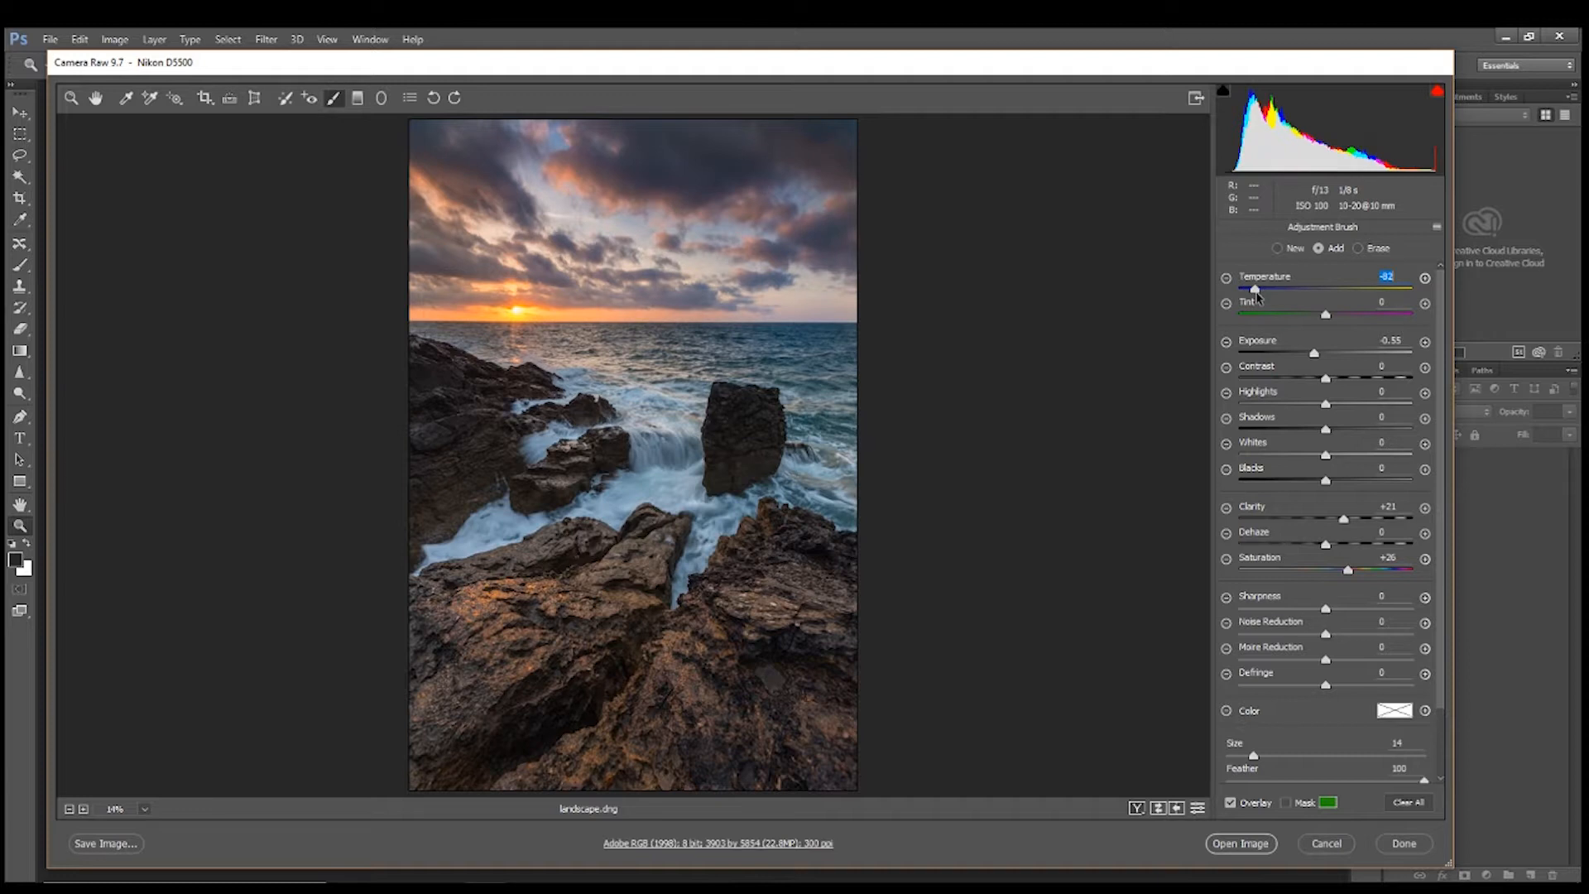
Set the upper-sky brush adjustment's Temperature to -75 and compare the photo with the local adjustments off and on
drag(1257, 297, 1263, 295)
click(1198, 811)
click(1198, 812)
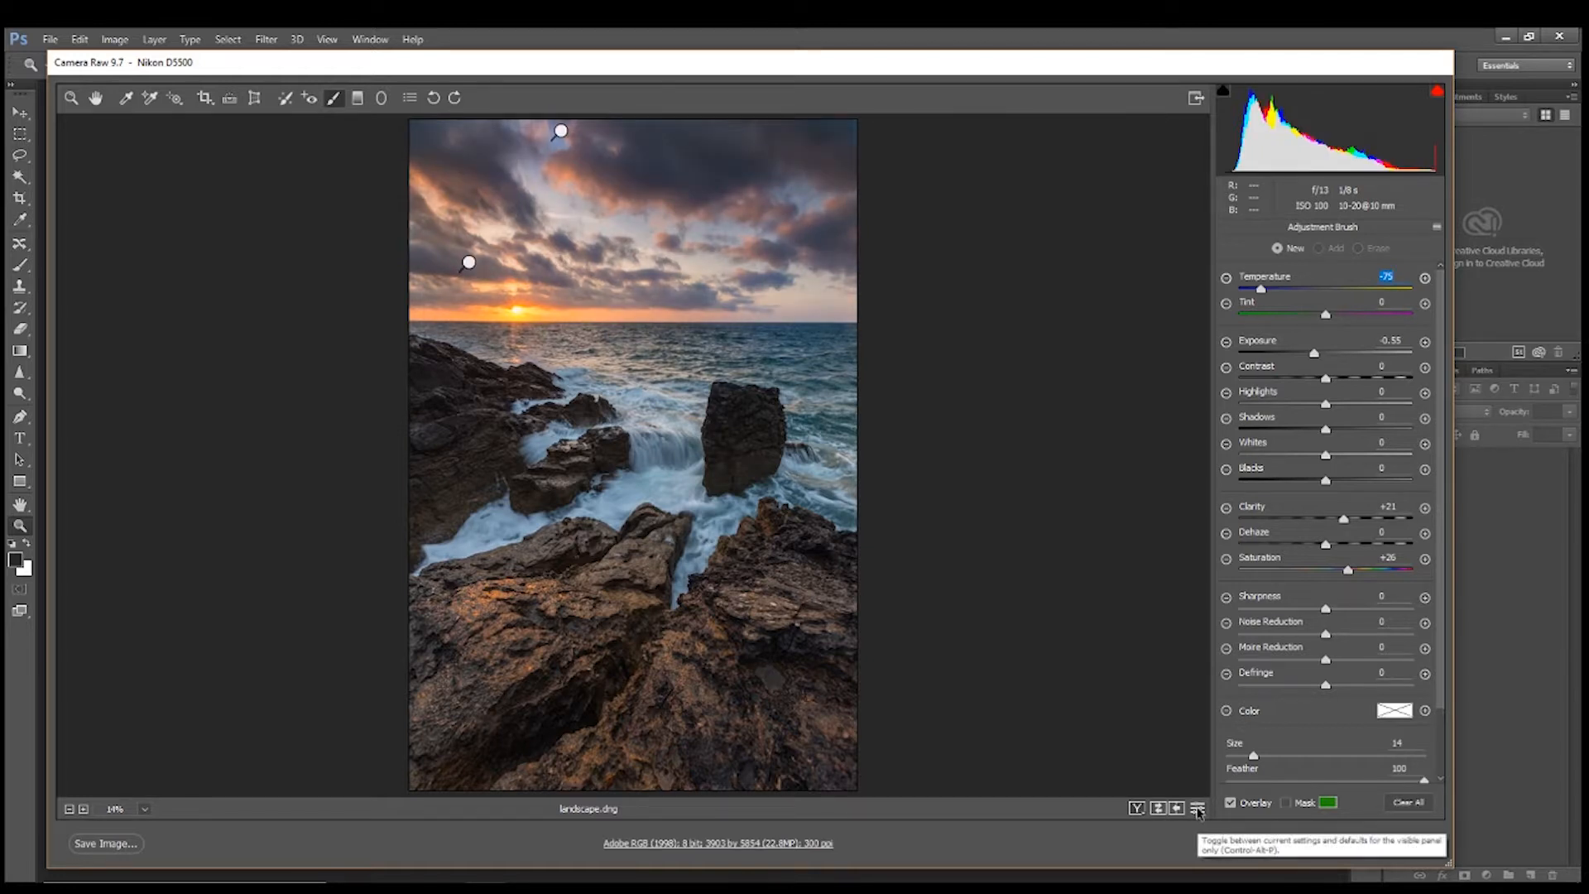
click(1197, 811)
click(1197, 811)
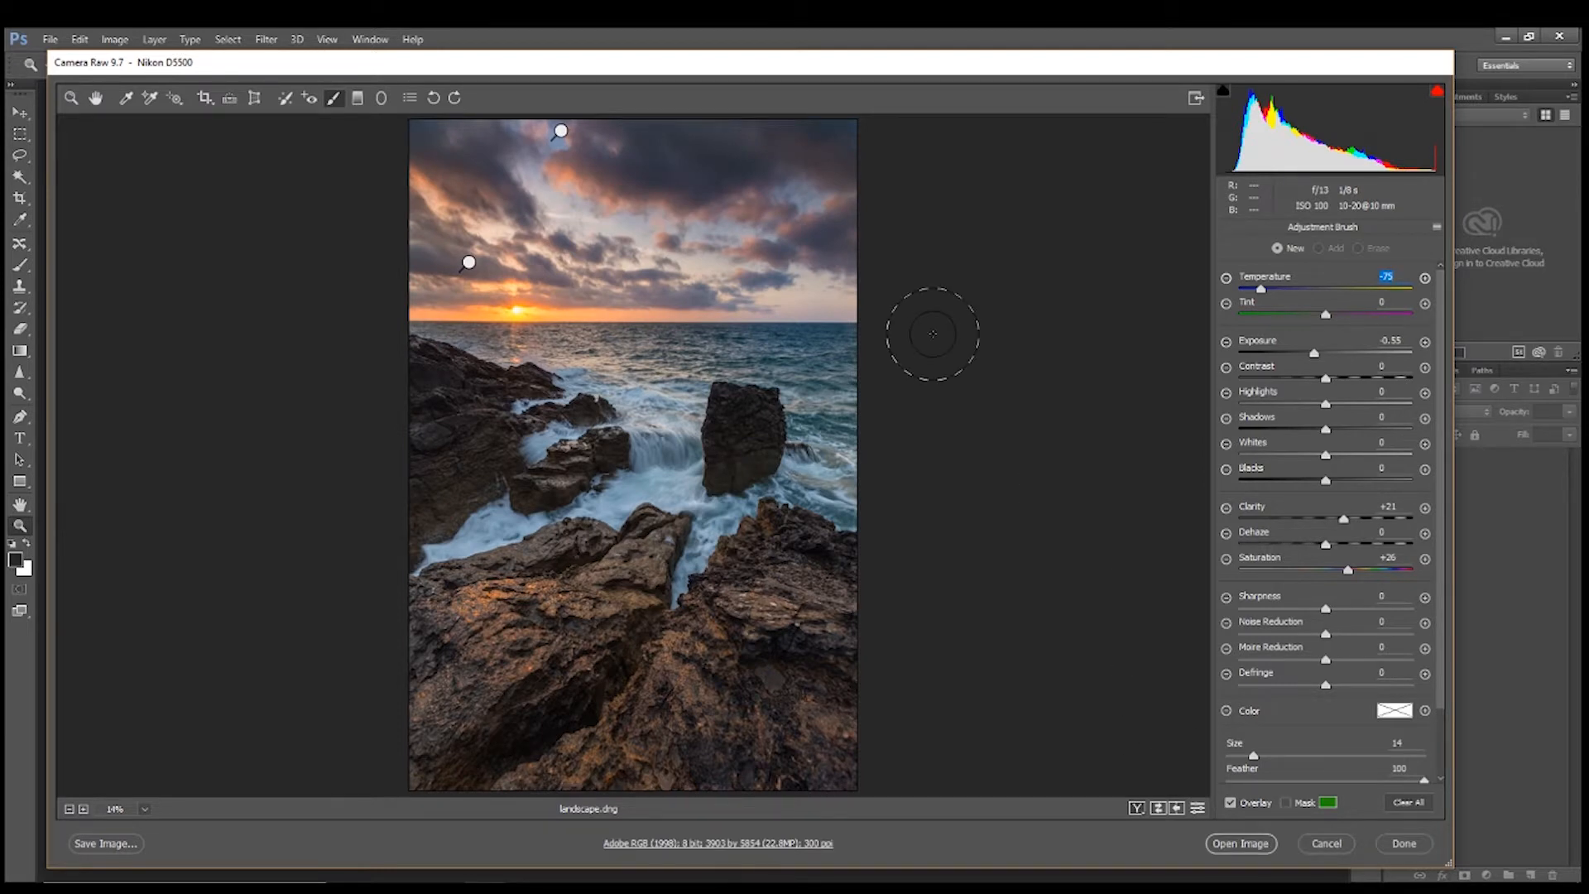
click(561, 134)
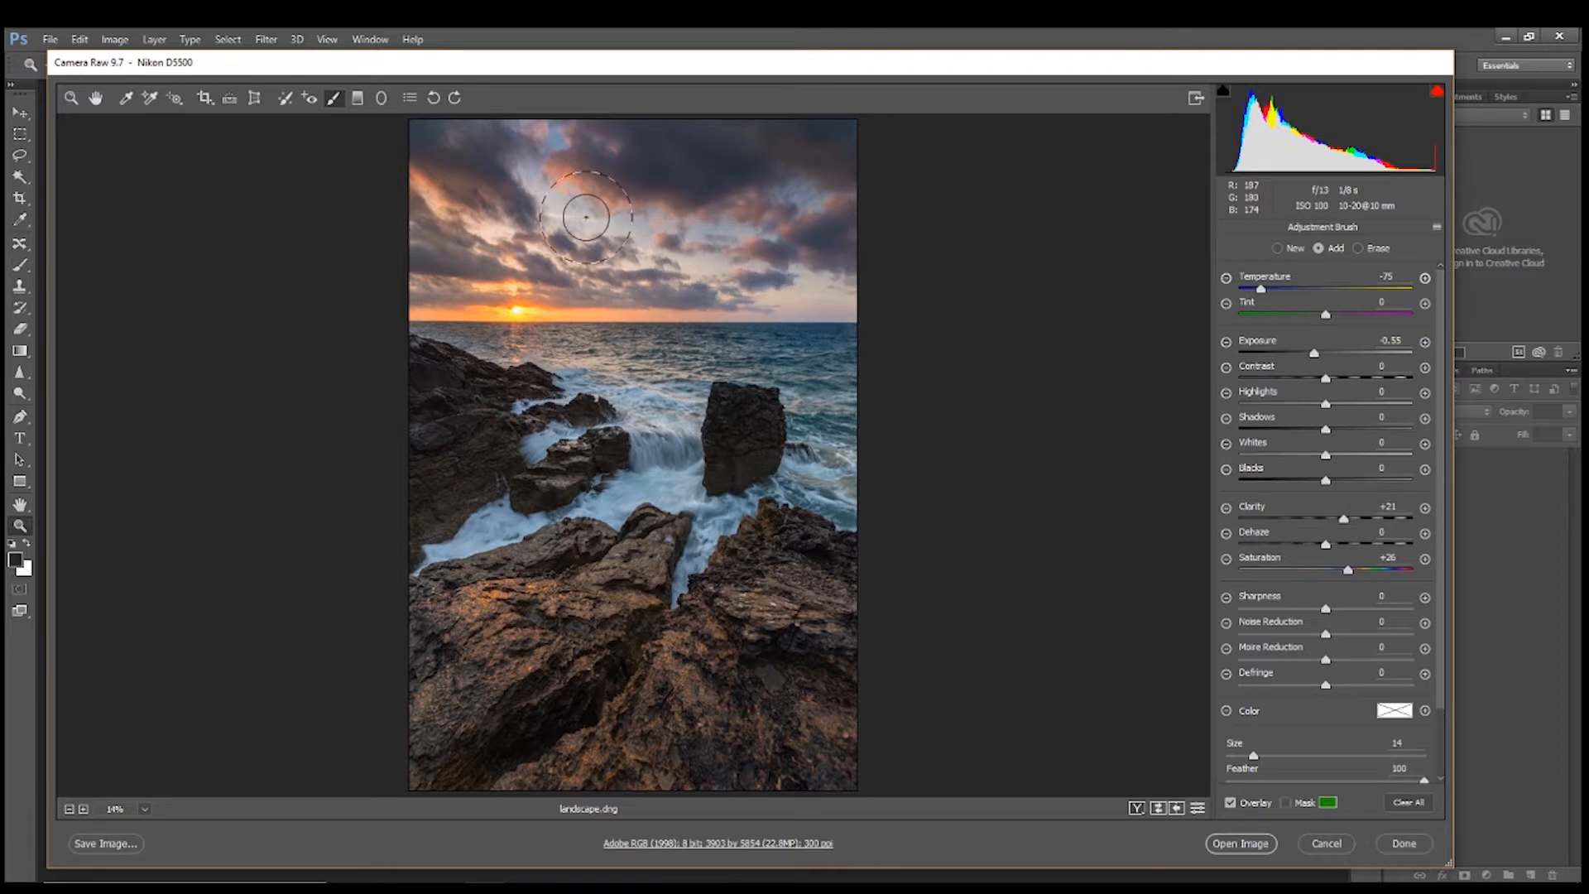
click(1286, 803)
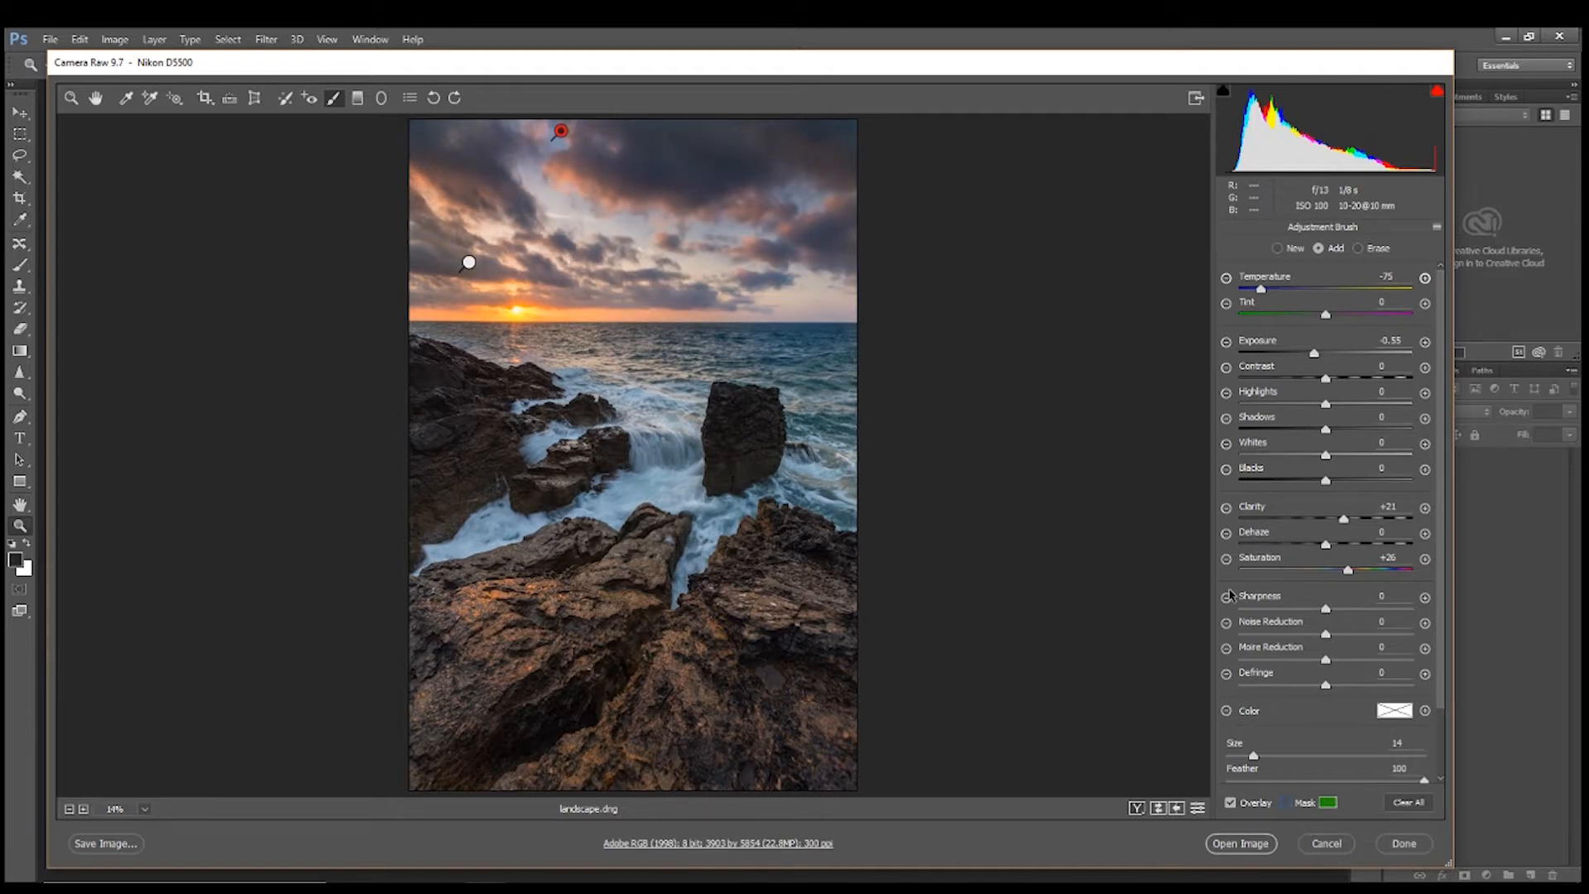
click(96, 99)
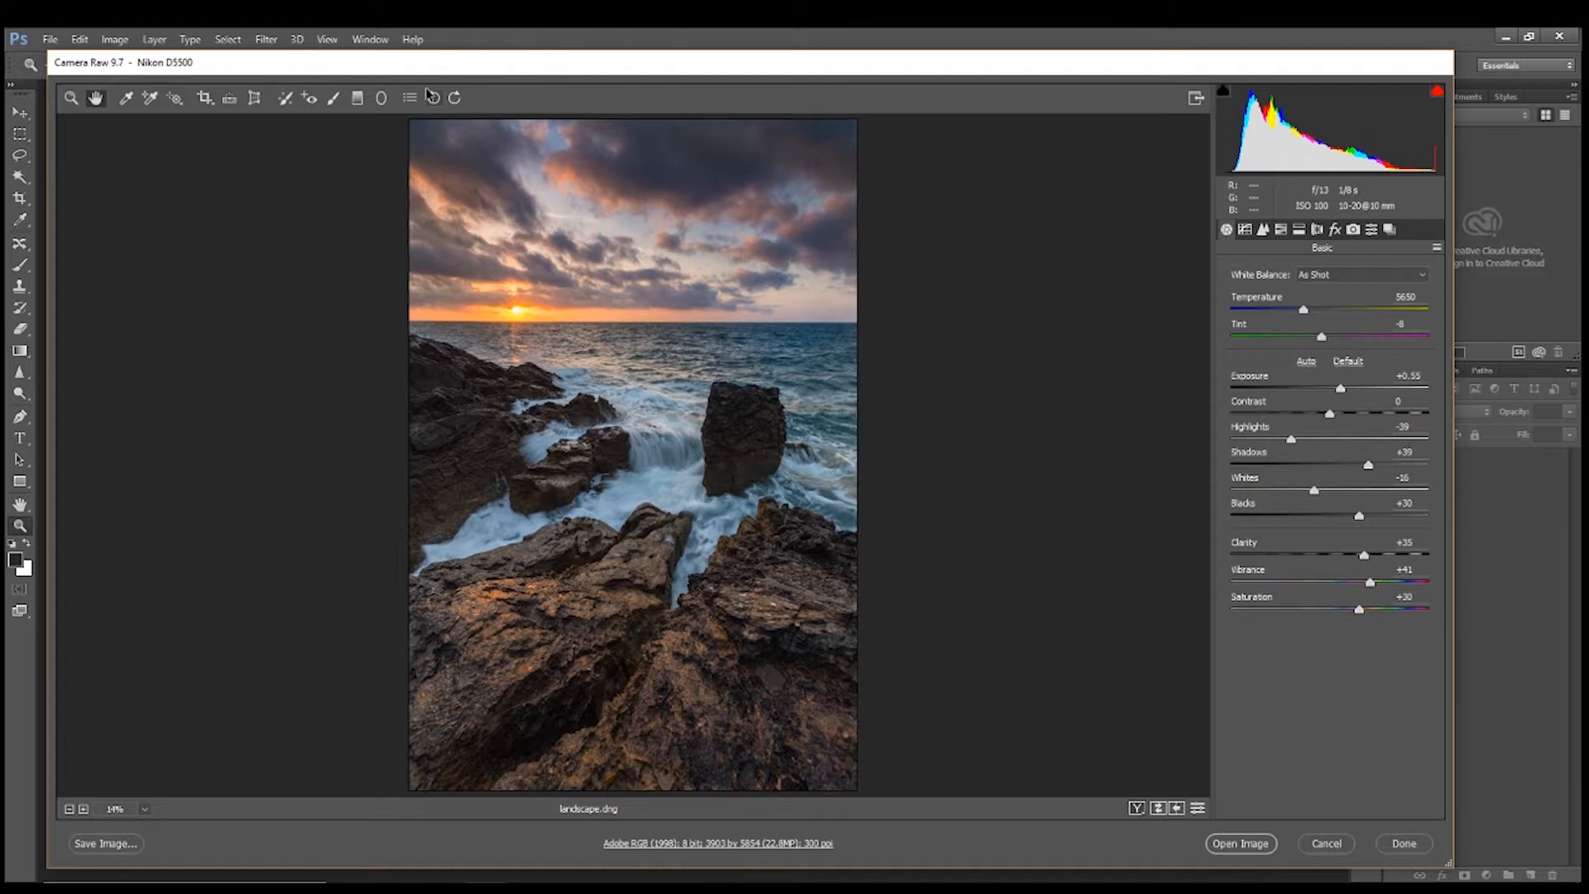
Draw a Graduated Filter from the top edge to just below the horizon with Temperature +66, Clarity +35 and Saturation +32
click(358, 99)
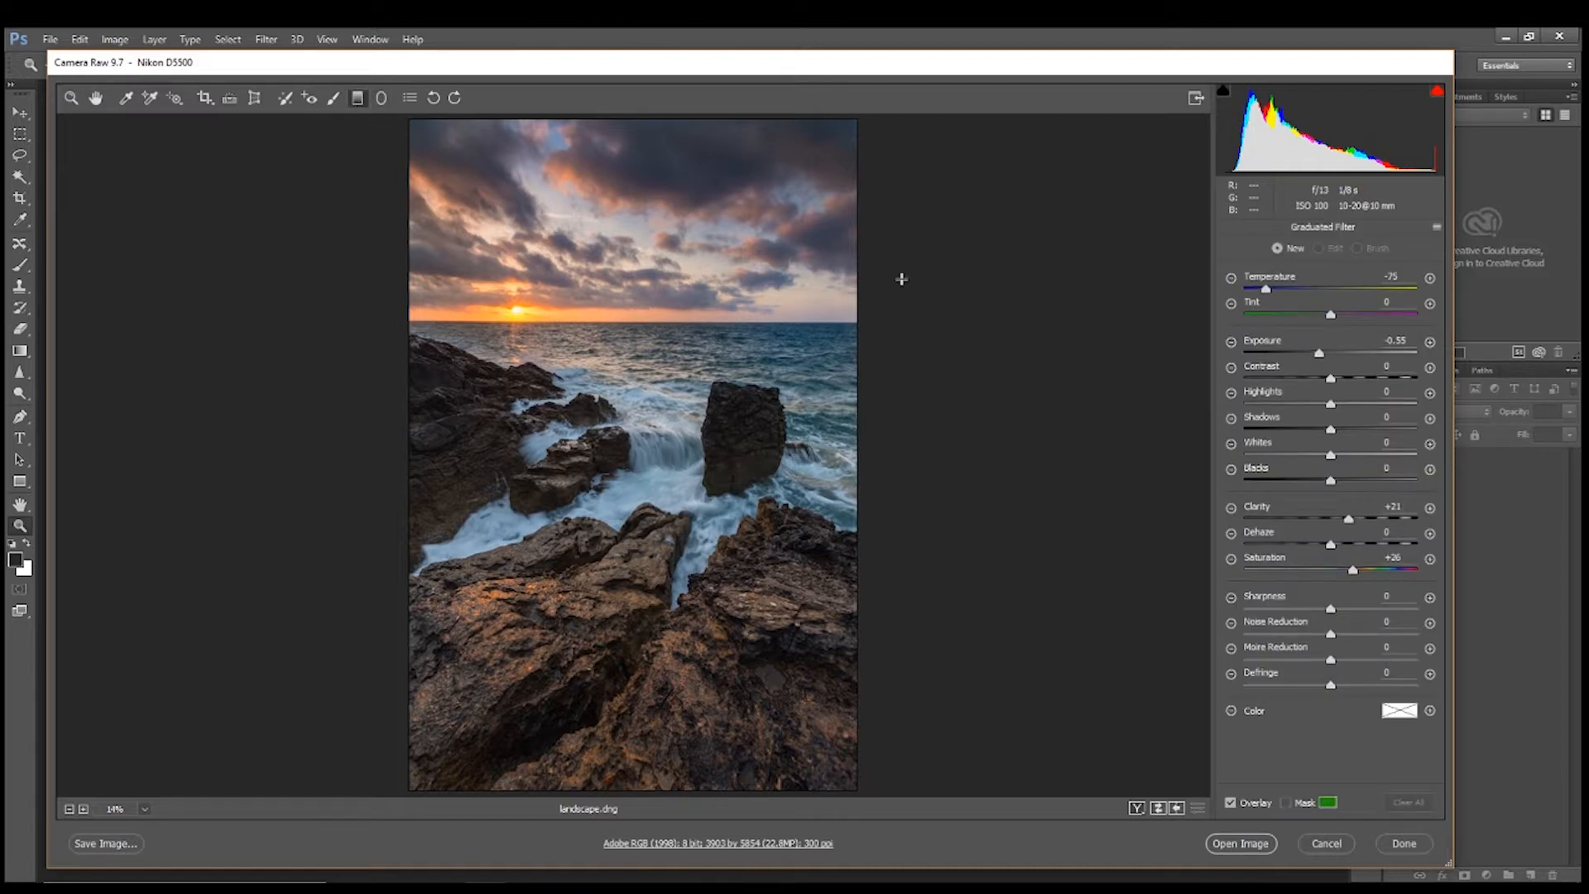
click(1431, 279)
drag(1353, 294, 1390, 323)
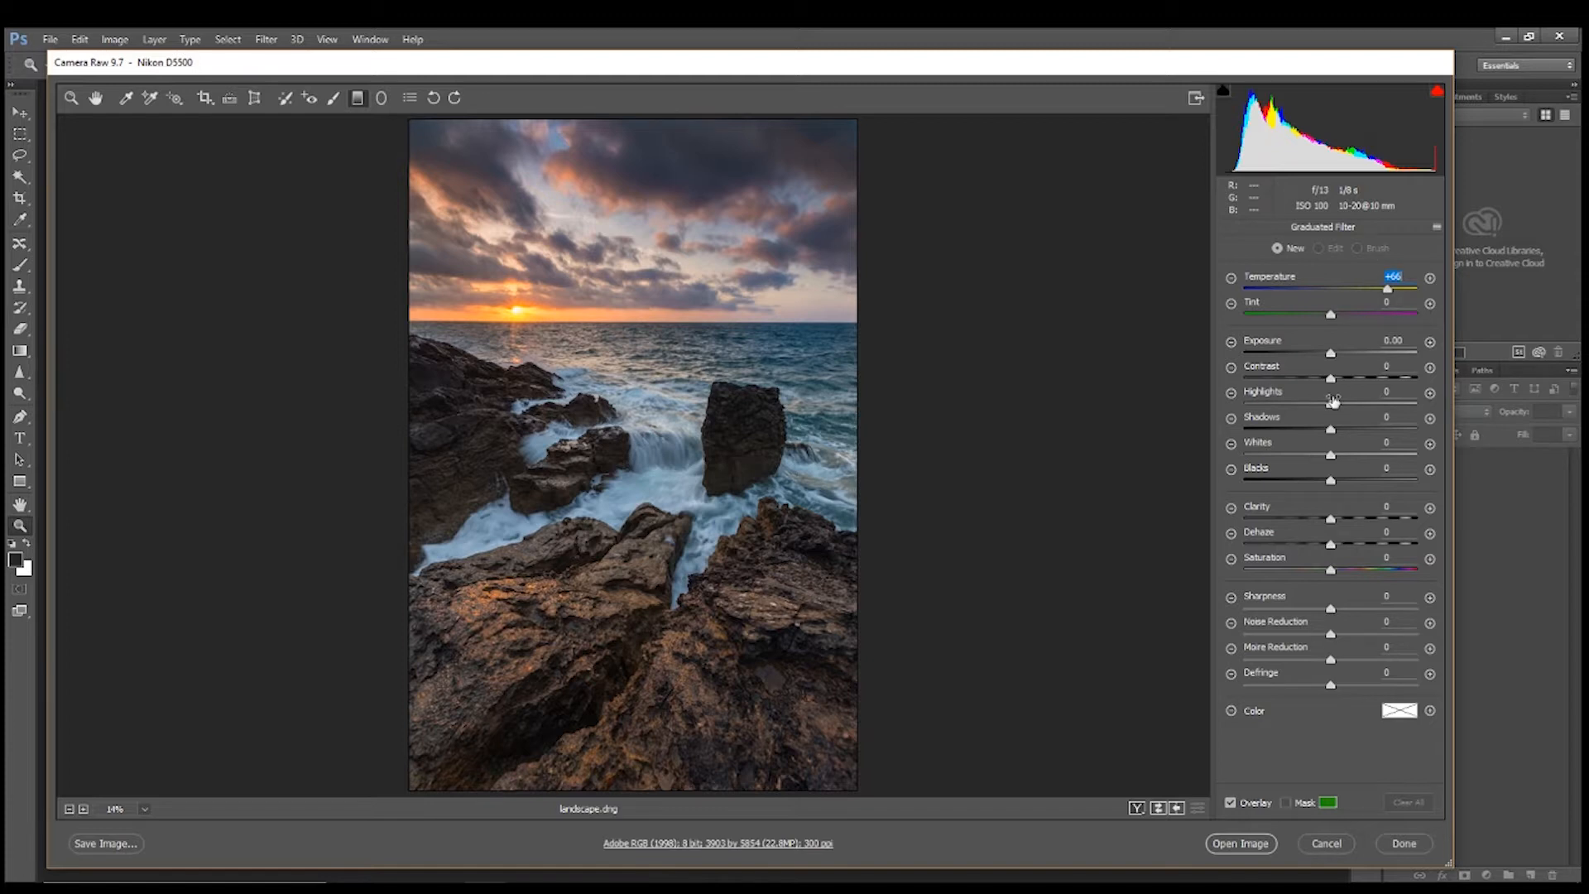
drag(1330, 520, 1363, 528)
drag(1334, 574, 1362, 575)
drag(595, 122, 586, 364)
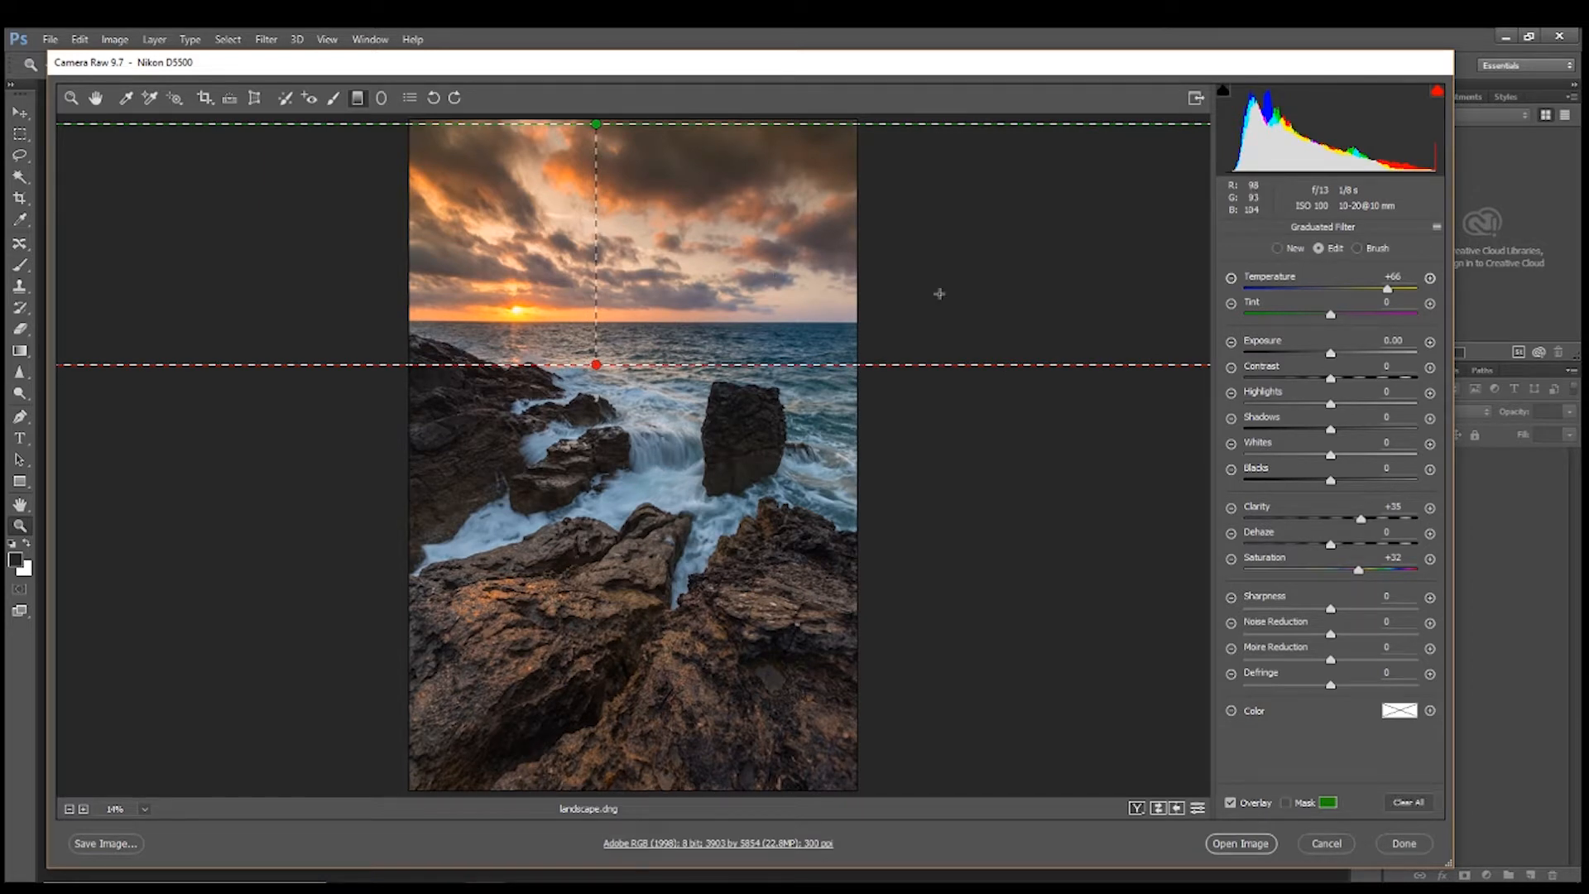
Reduce the graduated filter's Temperature to +27 and return to the basic adjustments
mouse_move(1387, 289)
mouse_down()
mouse_move(1312, 294)
mouse_move(1384, 305)
mouse_up()
drag(1377, 304, 1353, 308)
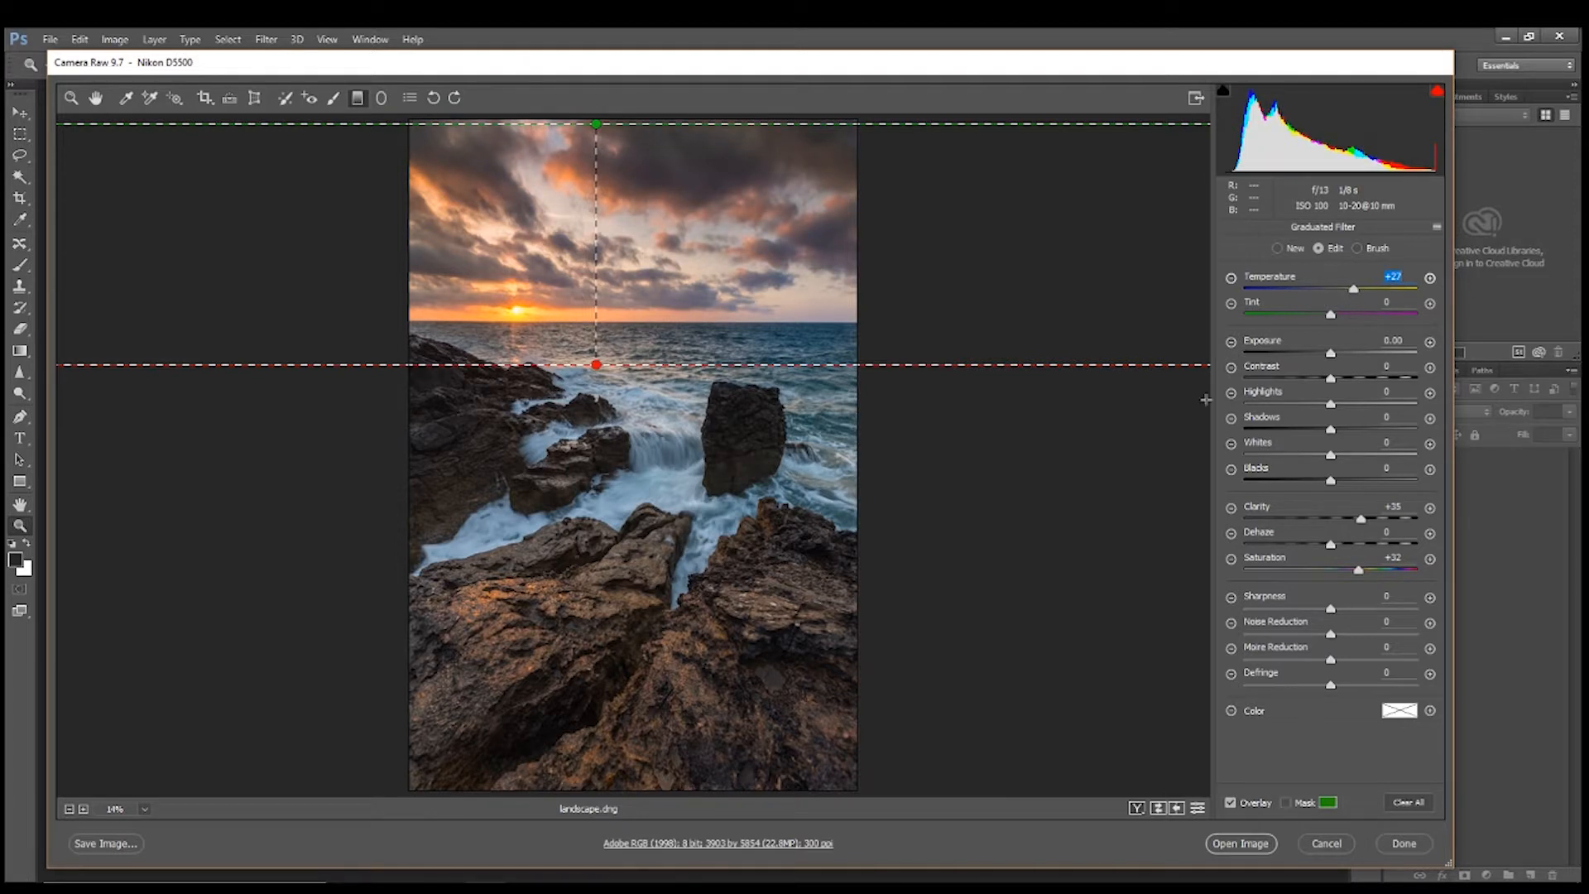
click(96, 98)
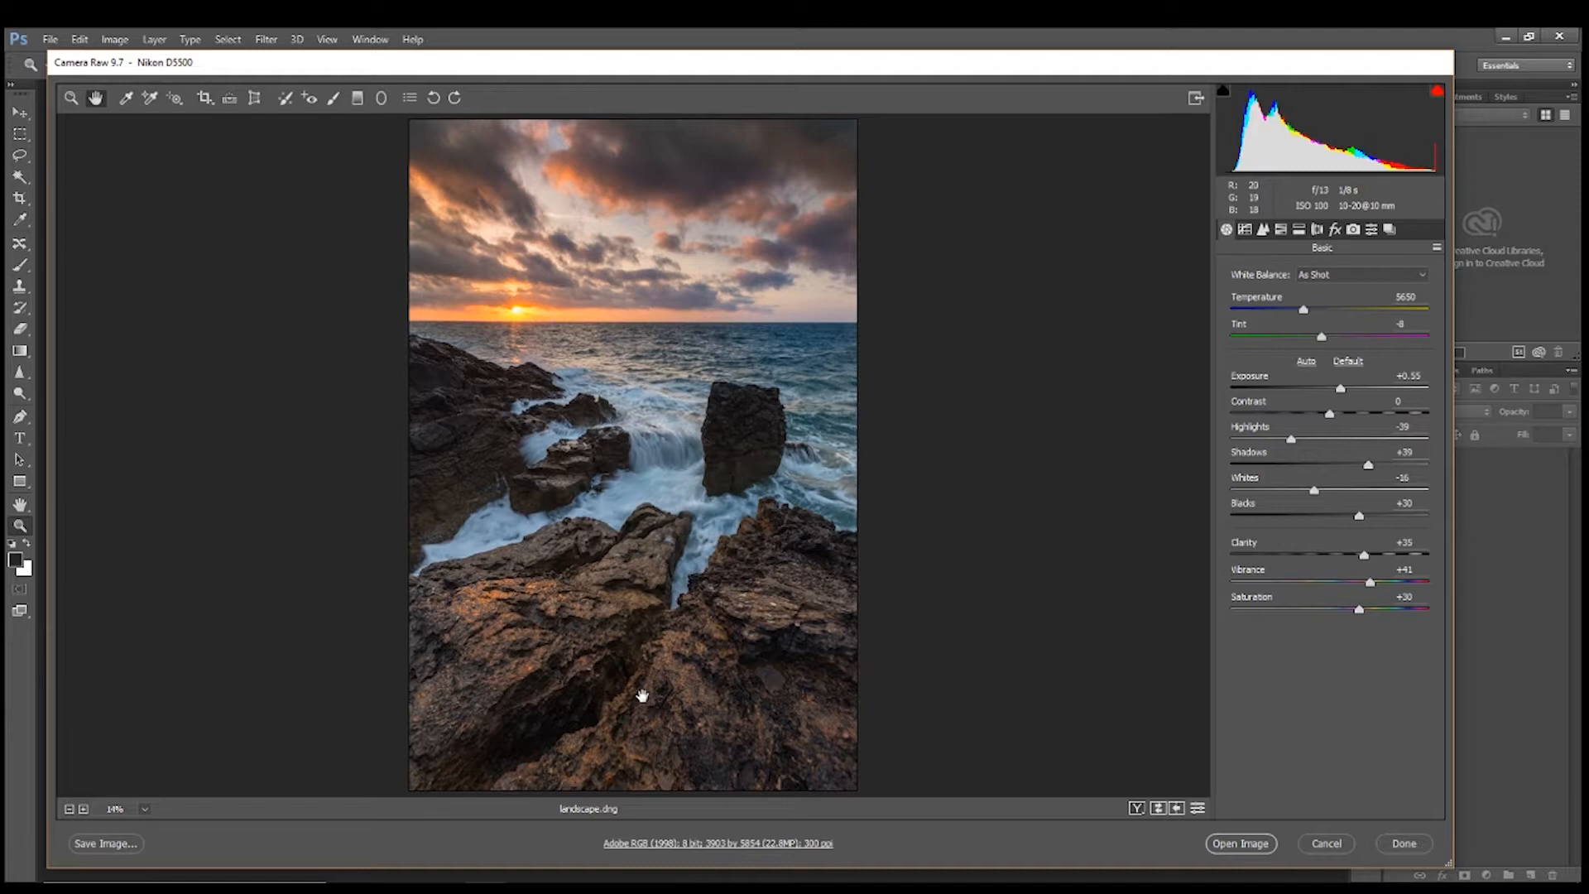
Open the edited photo in Photoshop as a Smart Object and rename its layer as sky
key(shift)
shift+click(1244, 843)
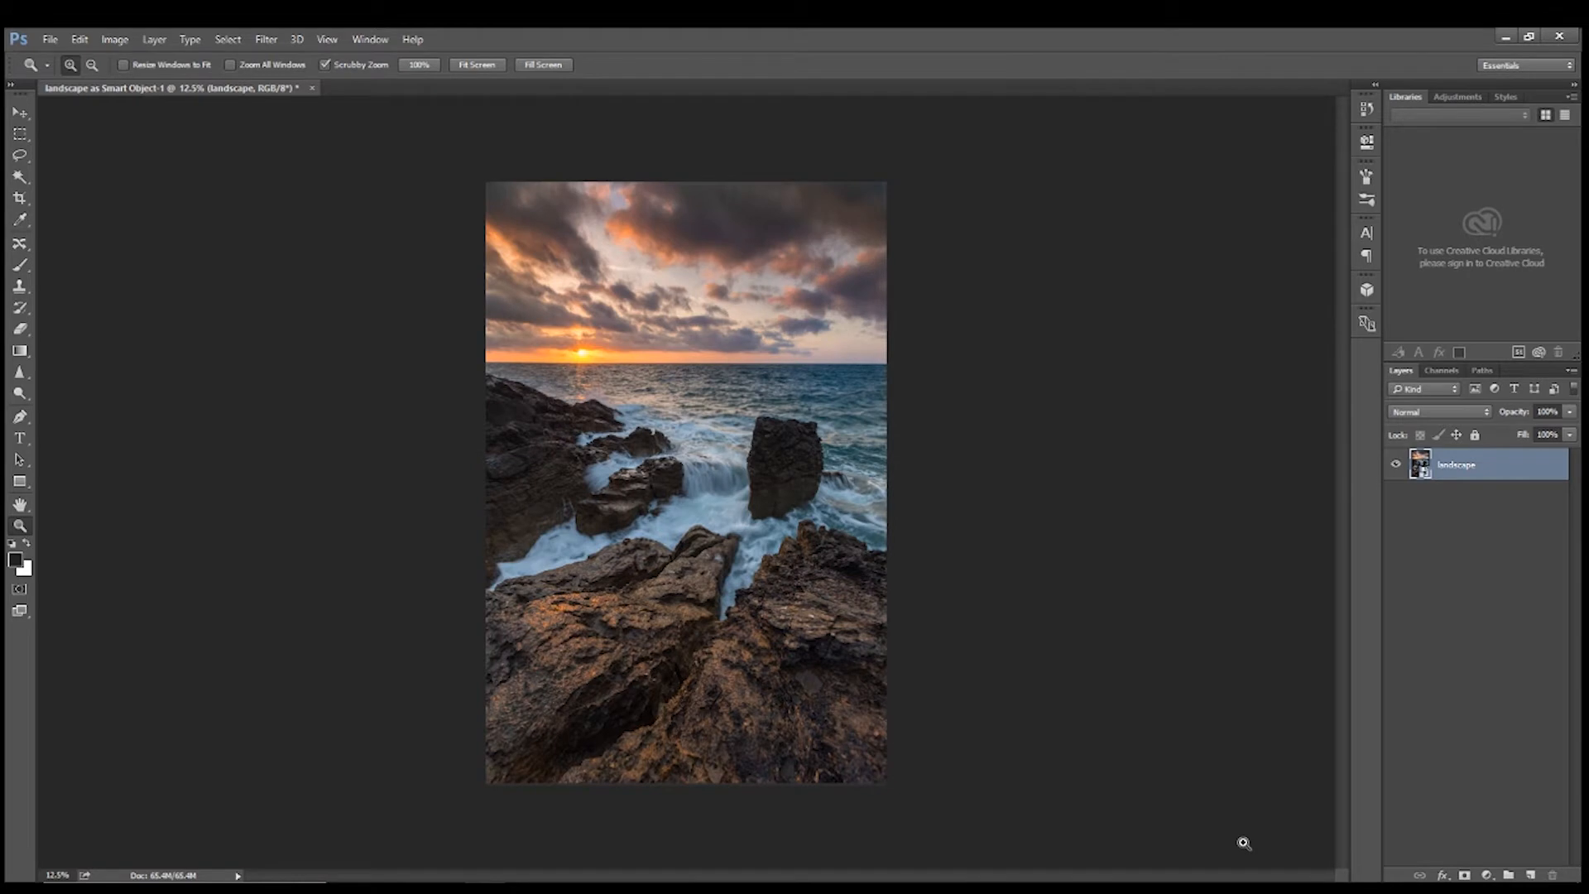
double_click(1461, 465)
text(sky)
key(Return)
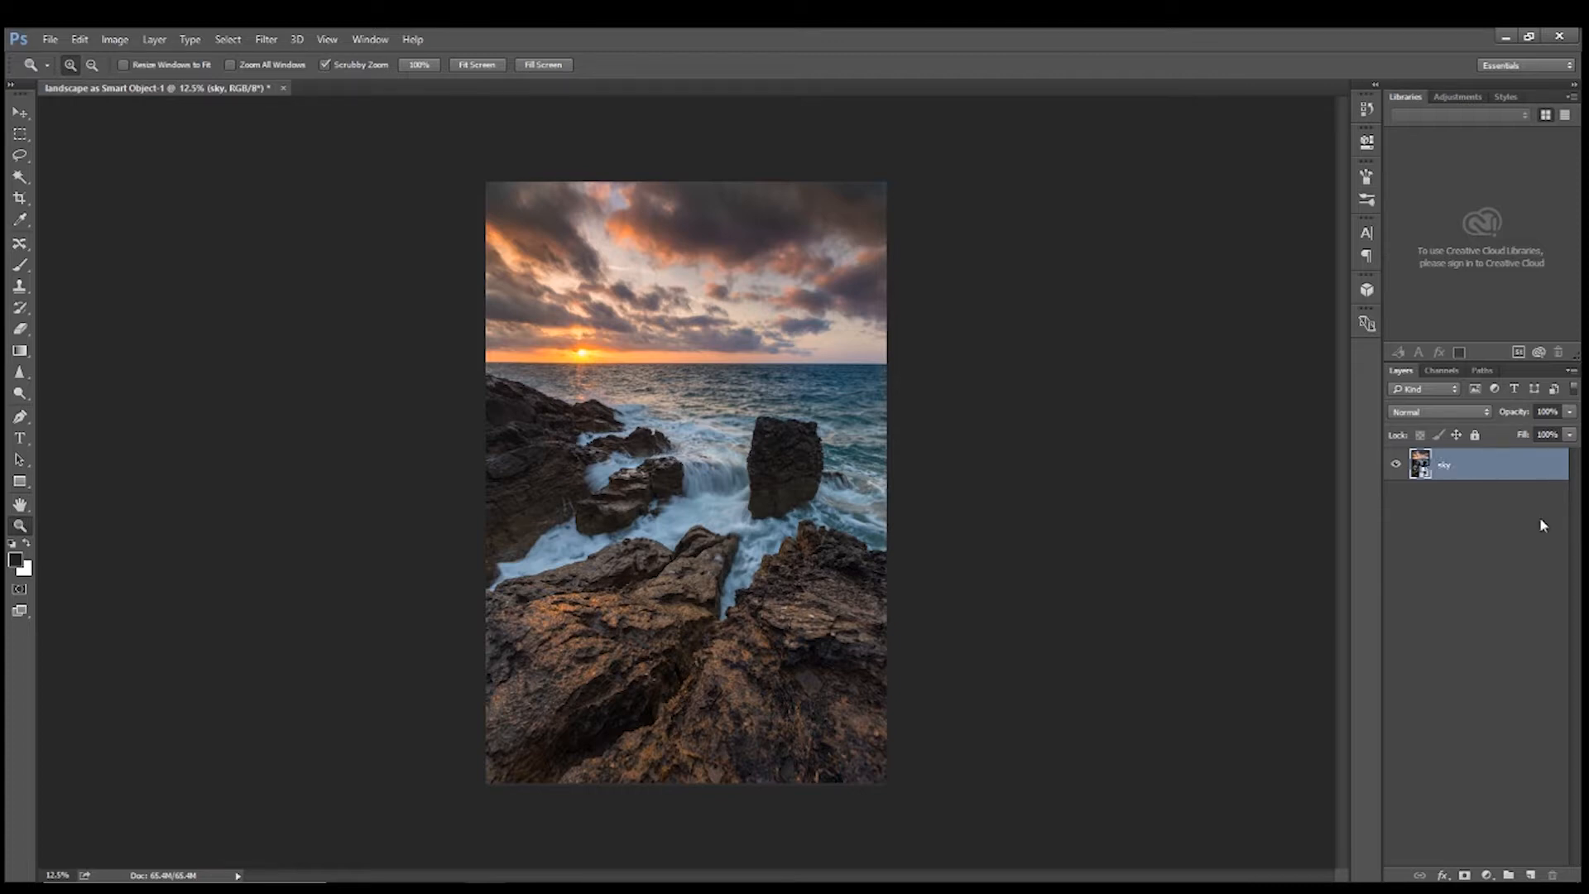
Check the sky layer's raw settings and create an independent duplicate of it with New Smart Object via Copy
double_click(1420, 465)
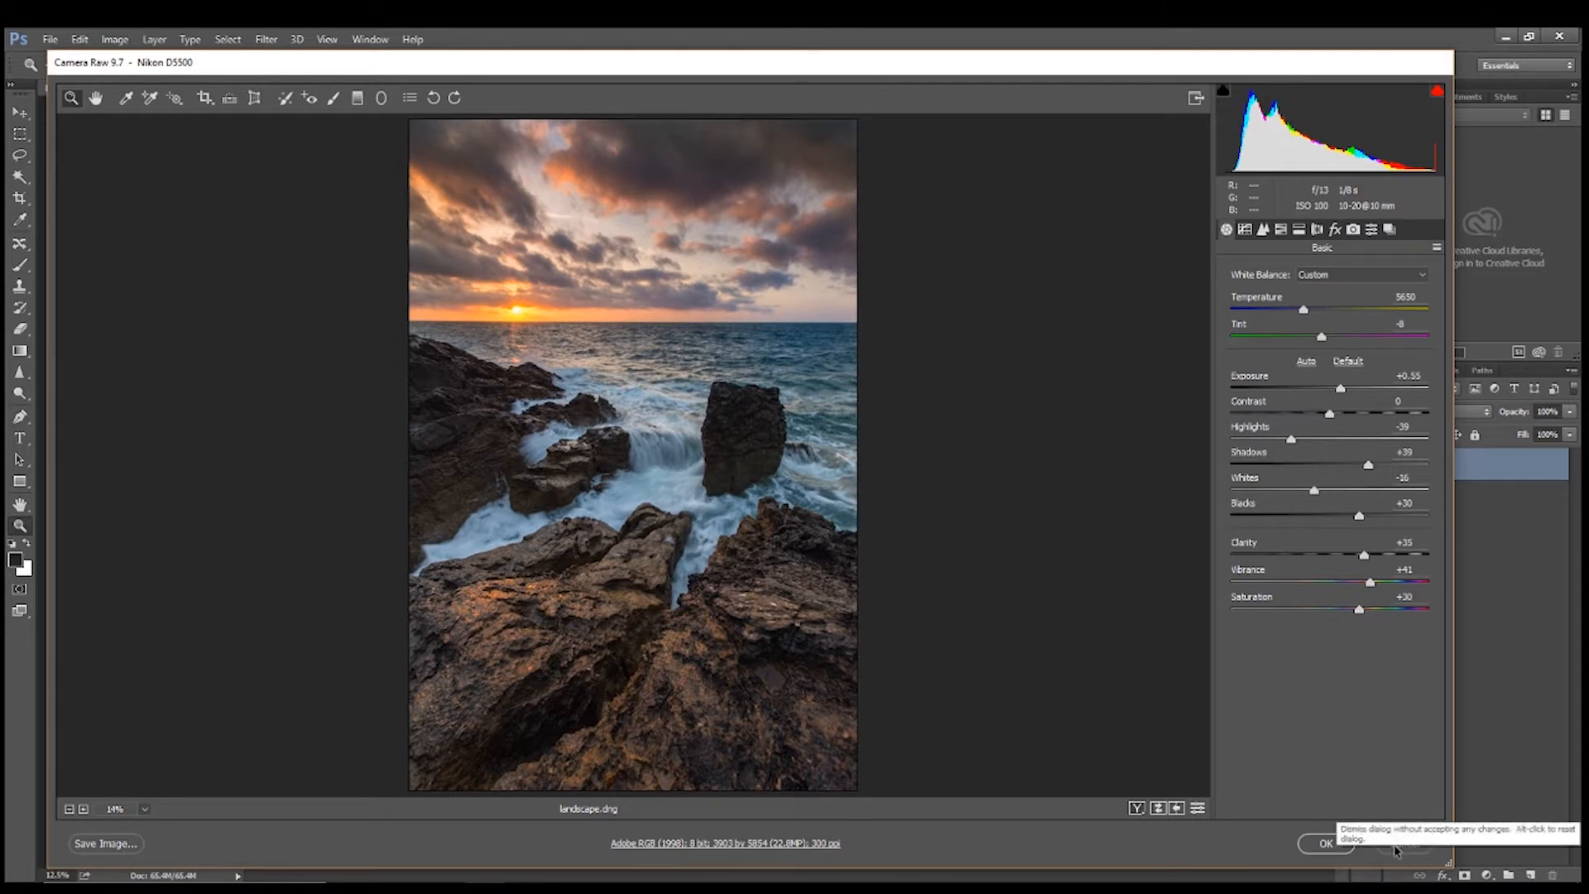
click(1326, 844)
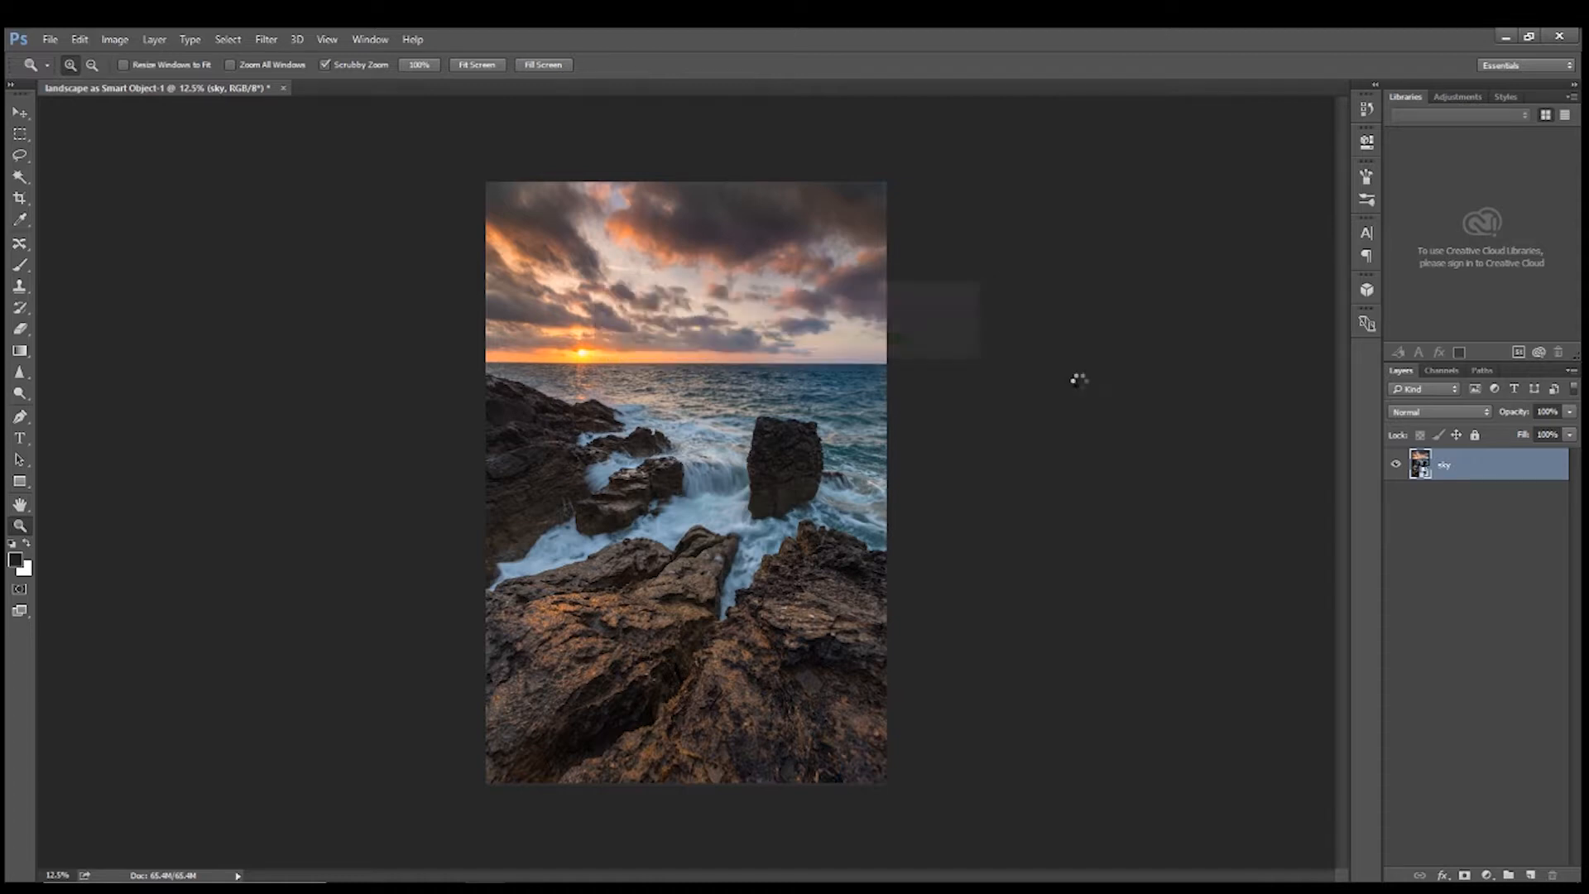
right_click(1522, 465)
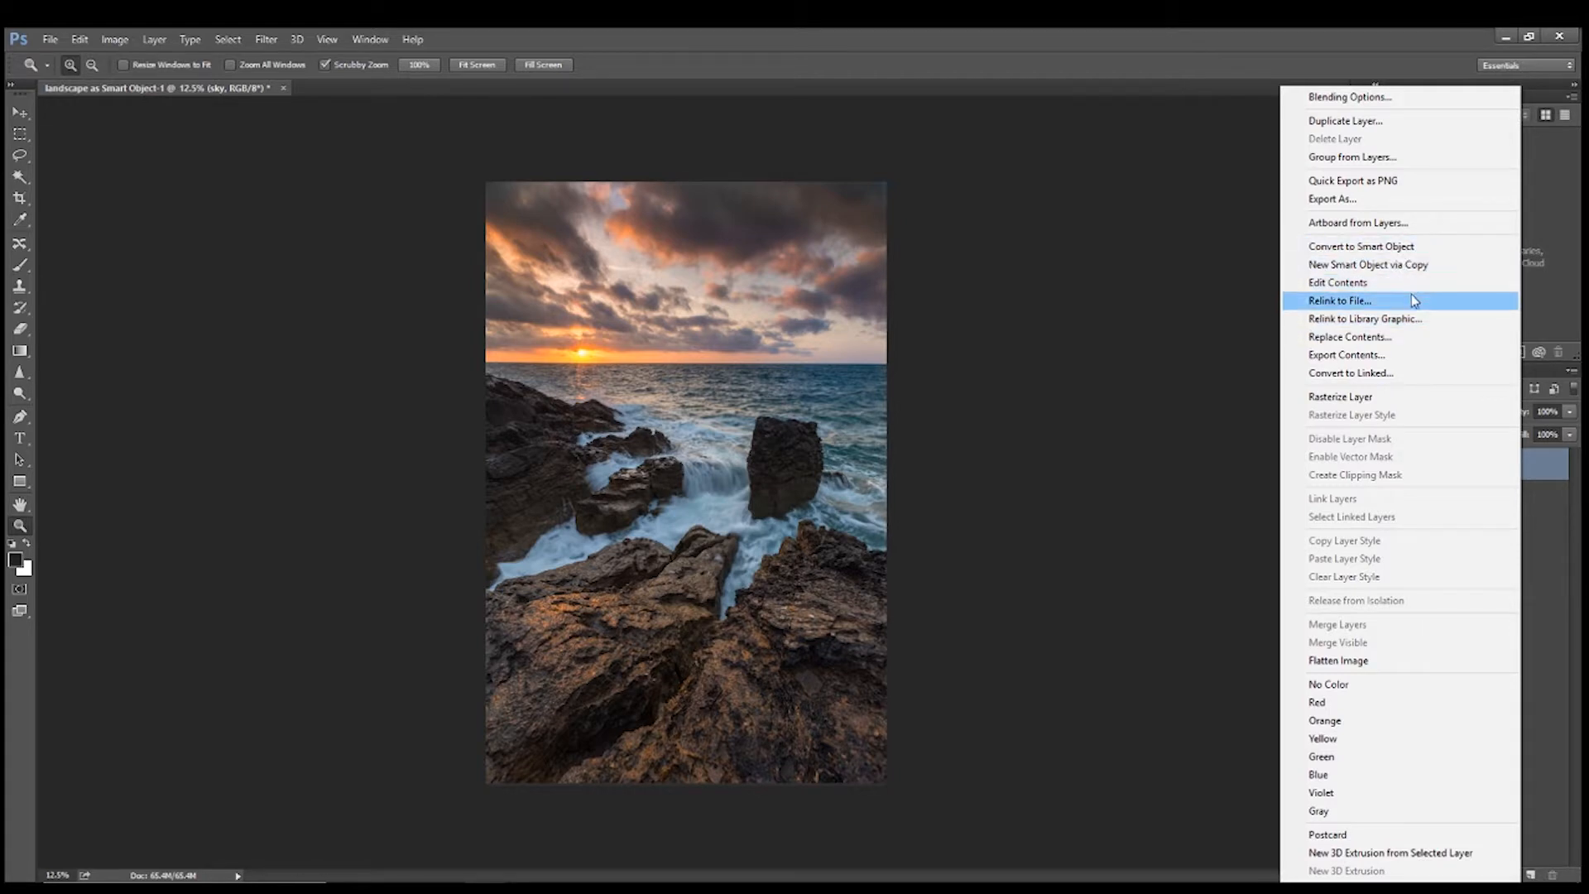
click(1371, 267)
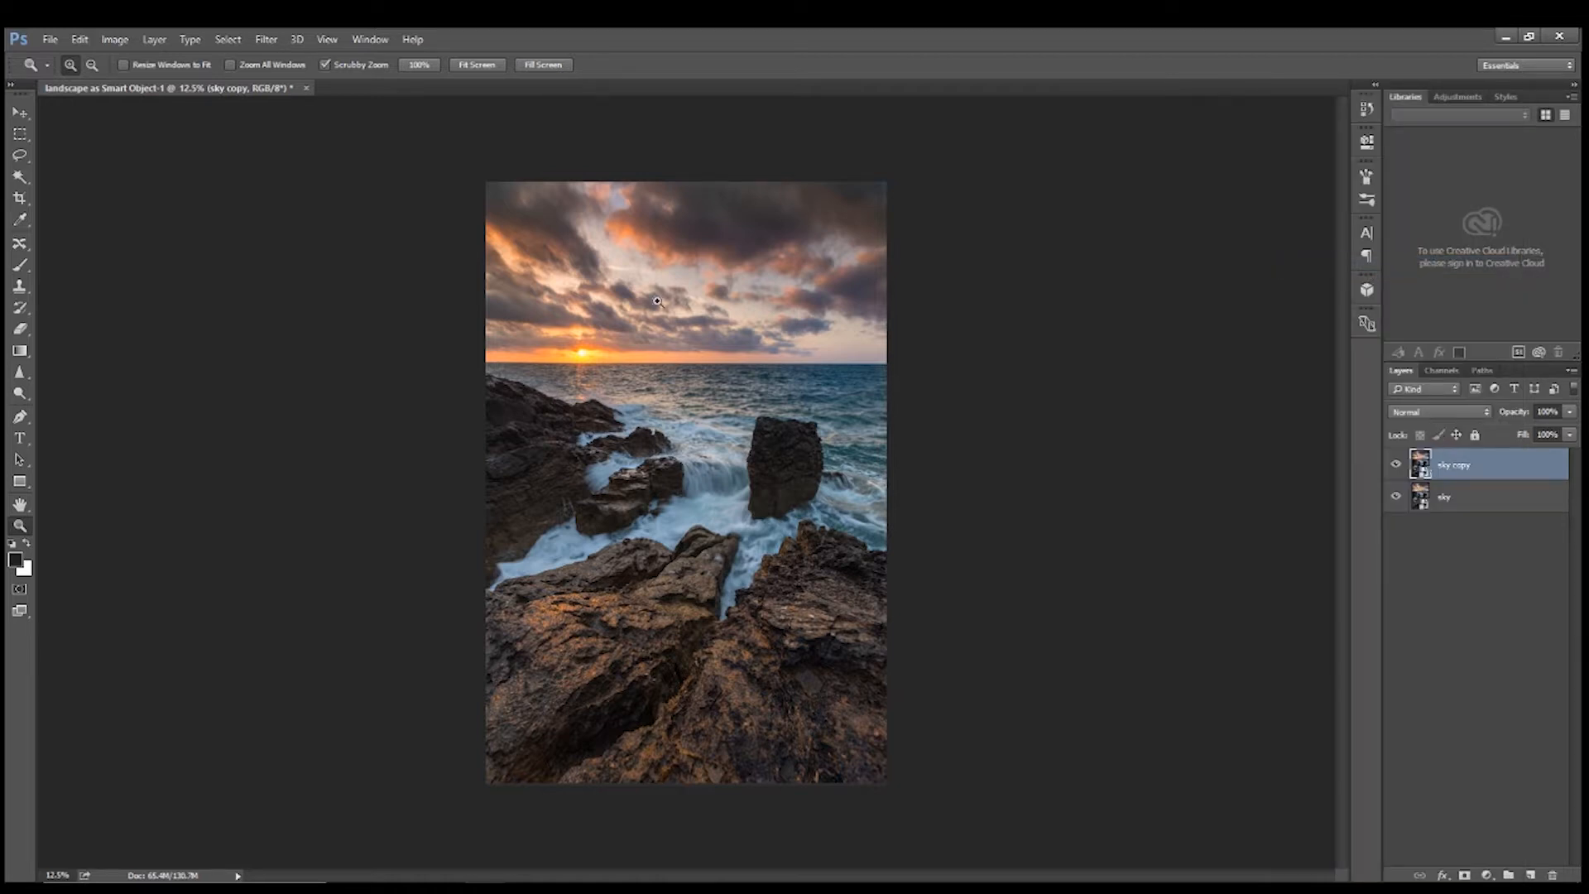
click(1397, 467)
click(1397, 467)
Reopen the copied smart object in Camera Raw and set its Exposure to +0.90
double_click(1429, 471)
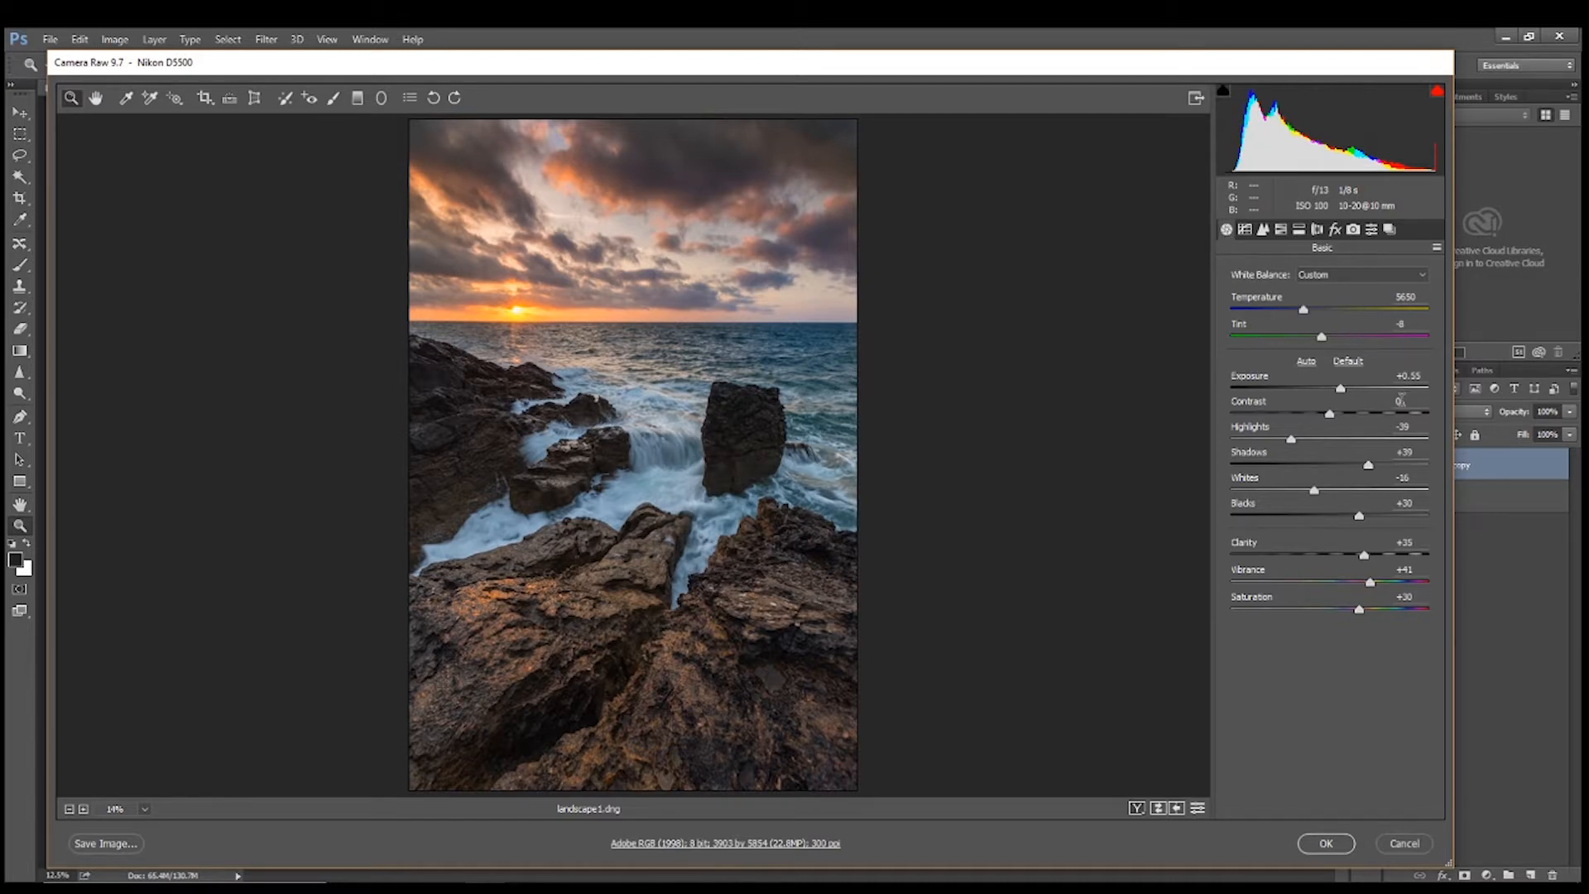
click(1341, 389)
drag(1340, 386, 1348, 388)
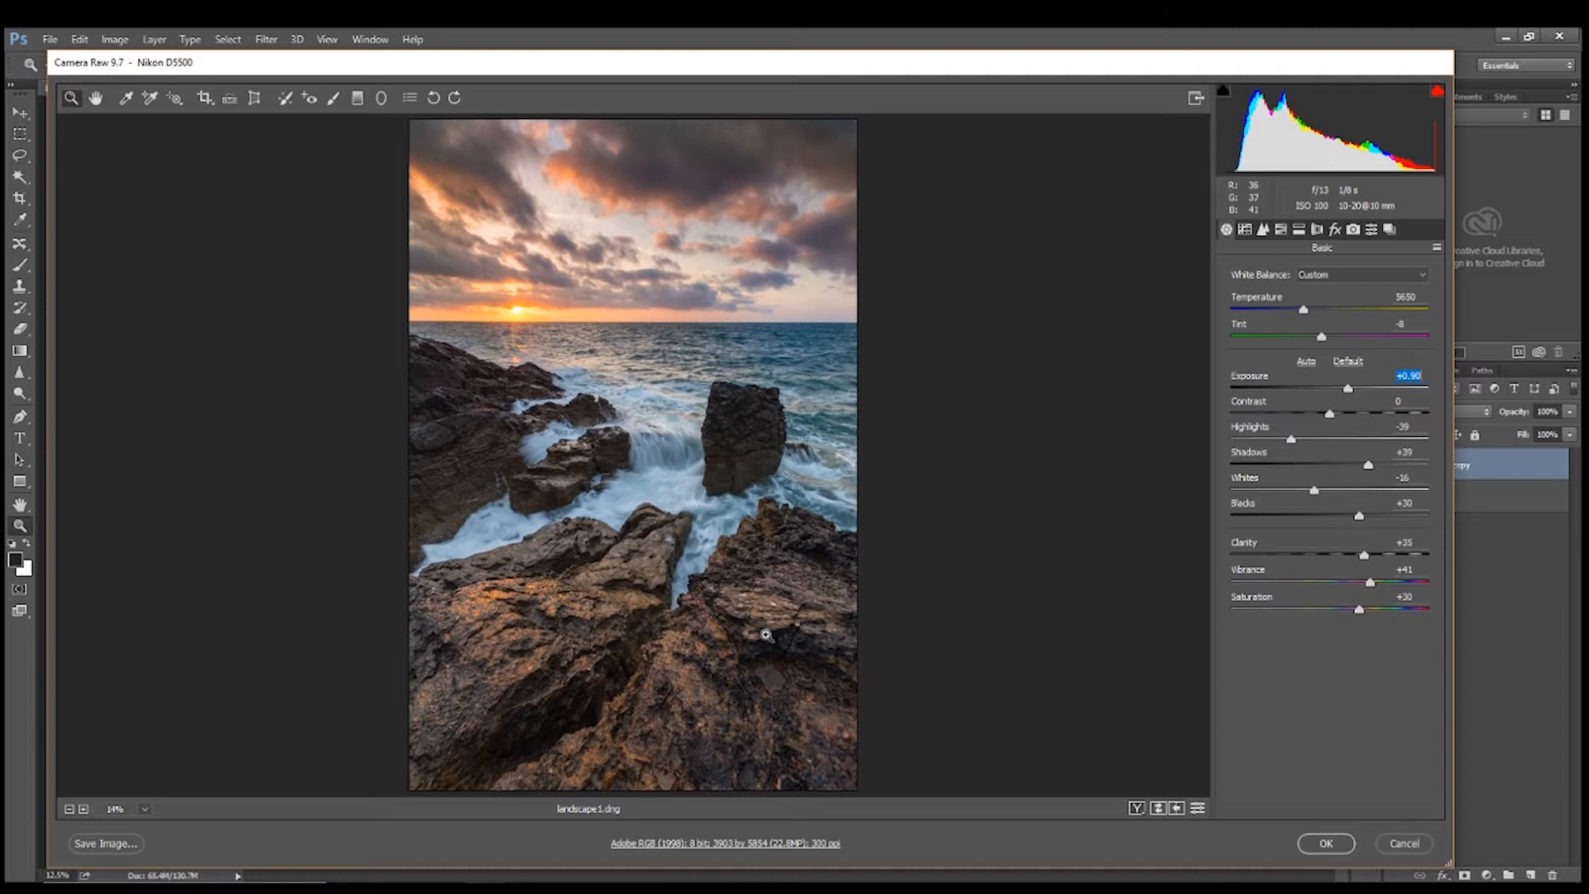
click(1366, 561)
click(1326, 843)
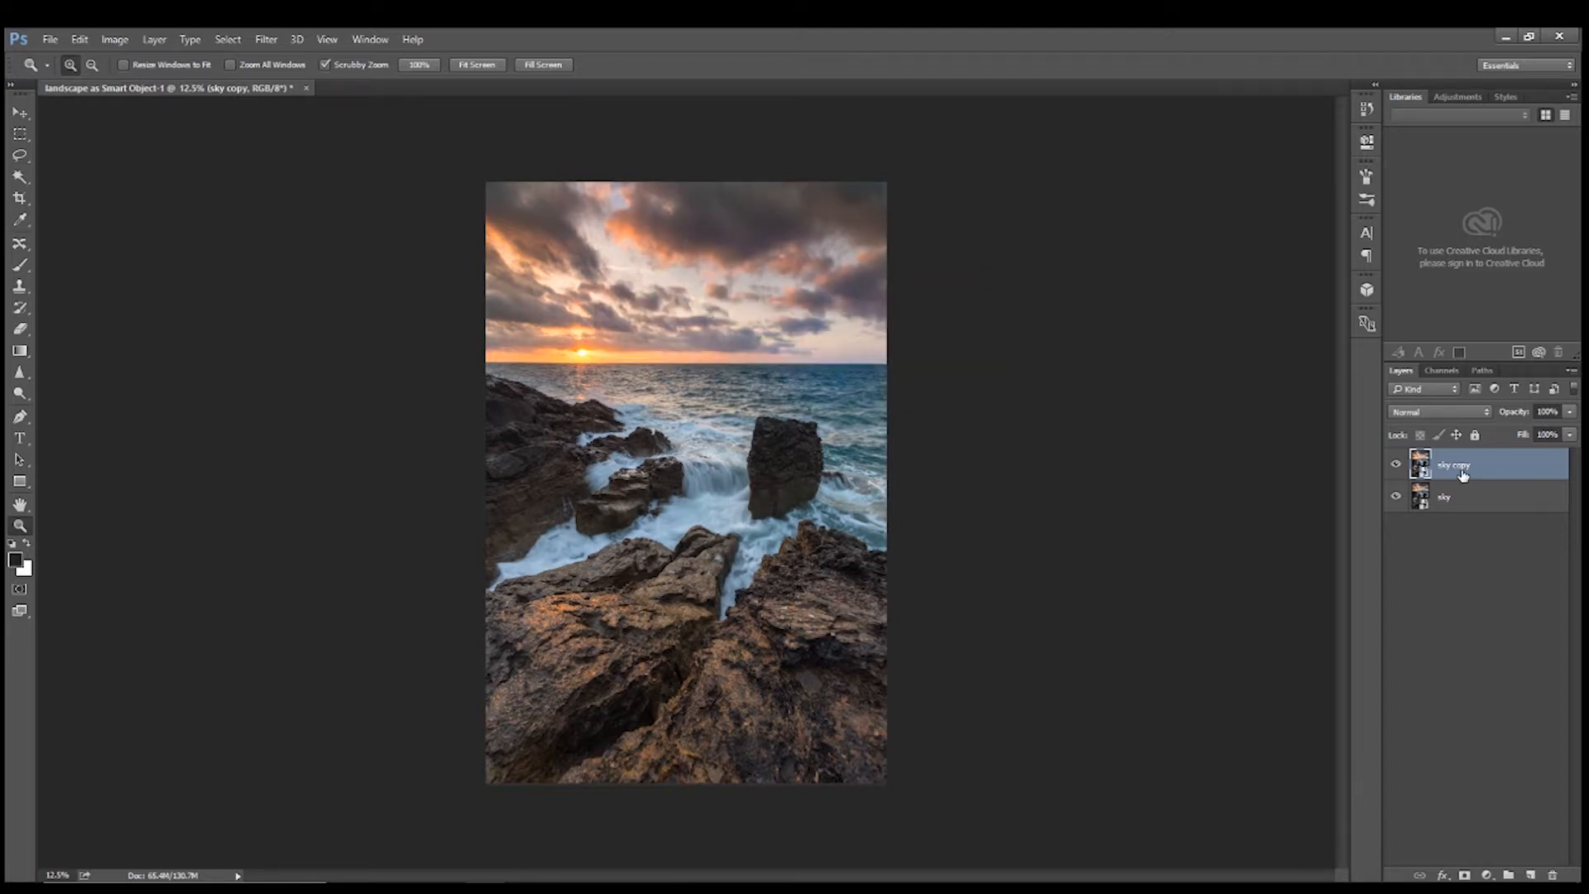
Rename the brightened copy layer as rocks
double_click(1456, 468)
text(rocks)
key(Return)
Select the area below the horizon, about 33 by 35 cm, and turn it into a layer mask on the rocks layer
click(23, 135)
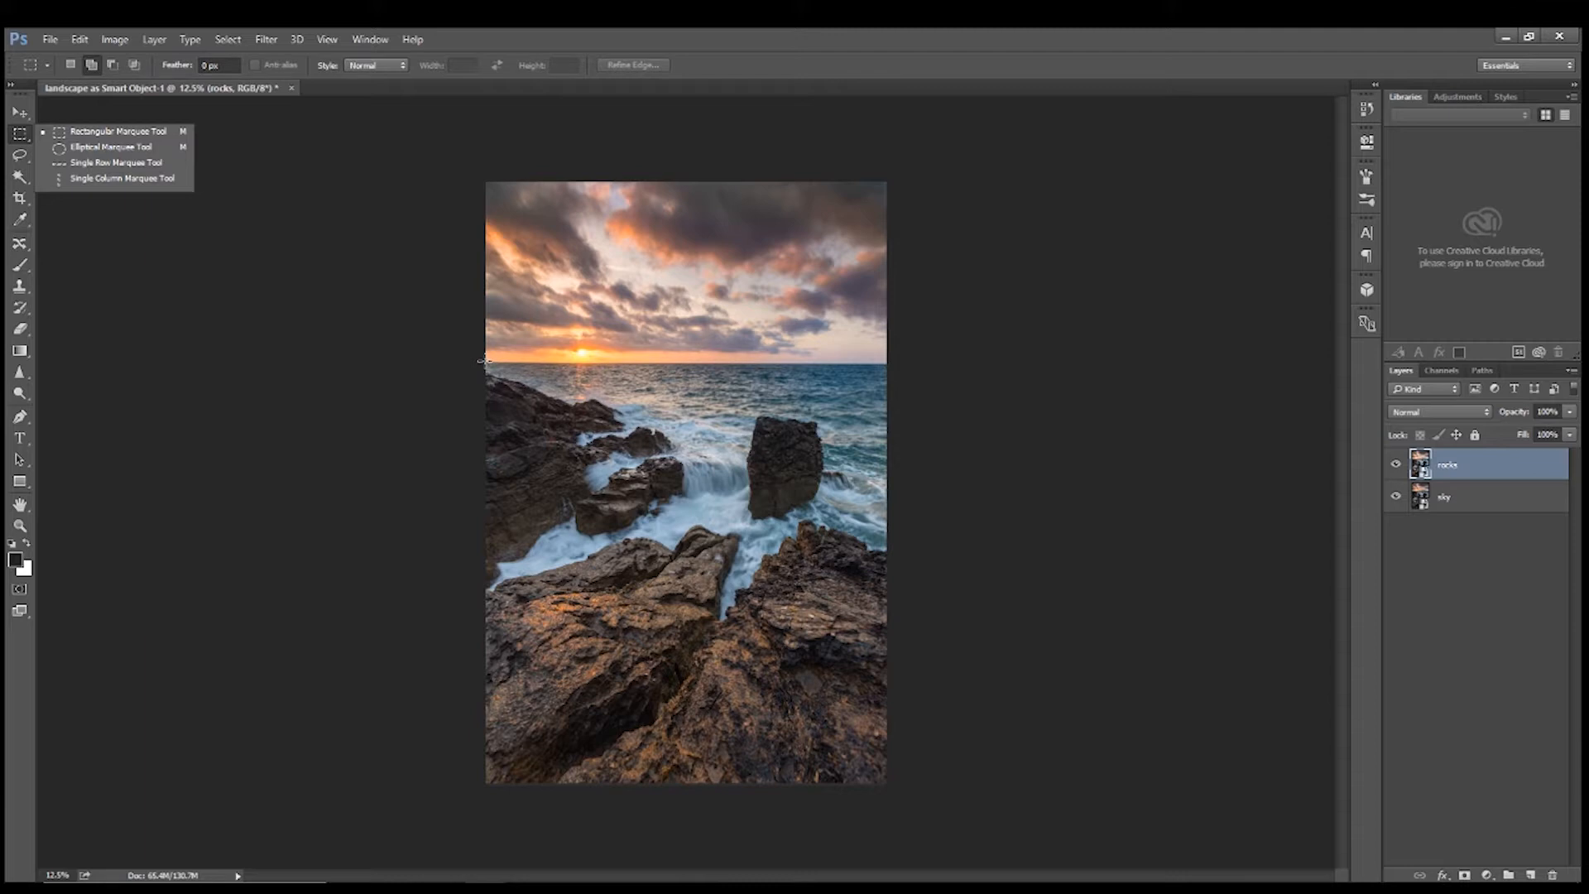
drag(485, 360, 885, 791)
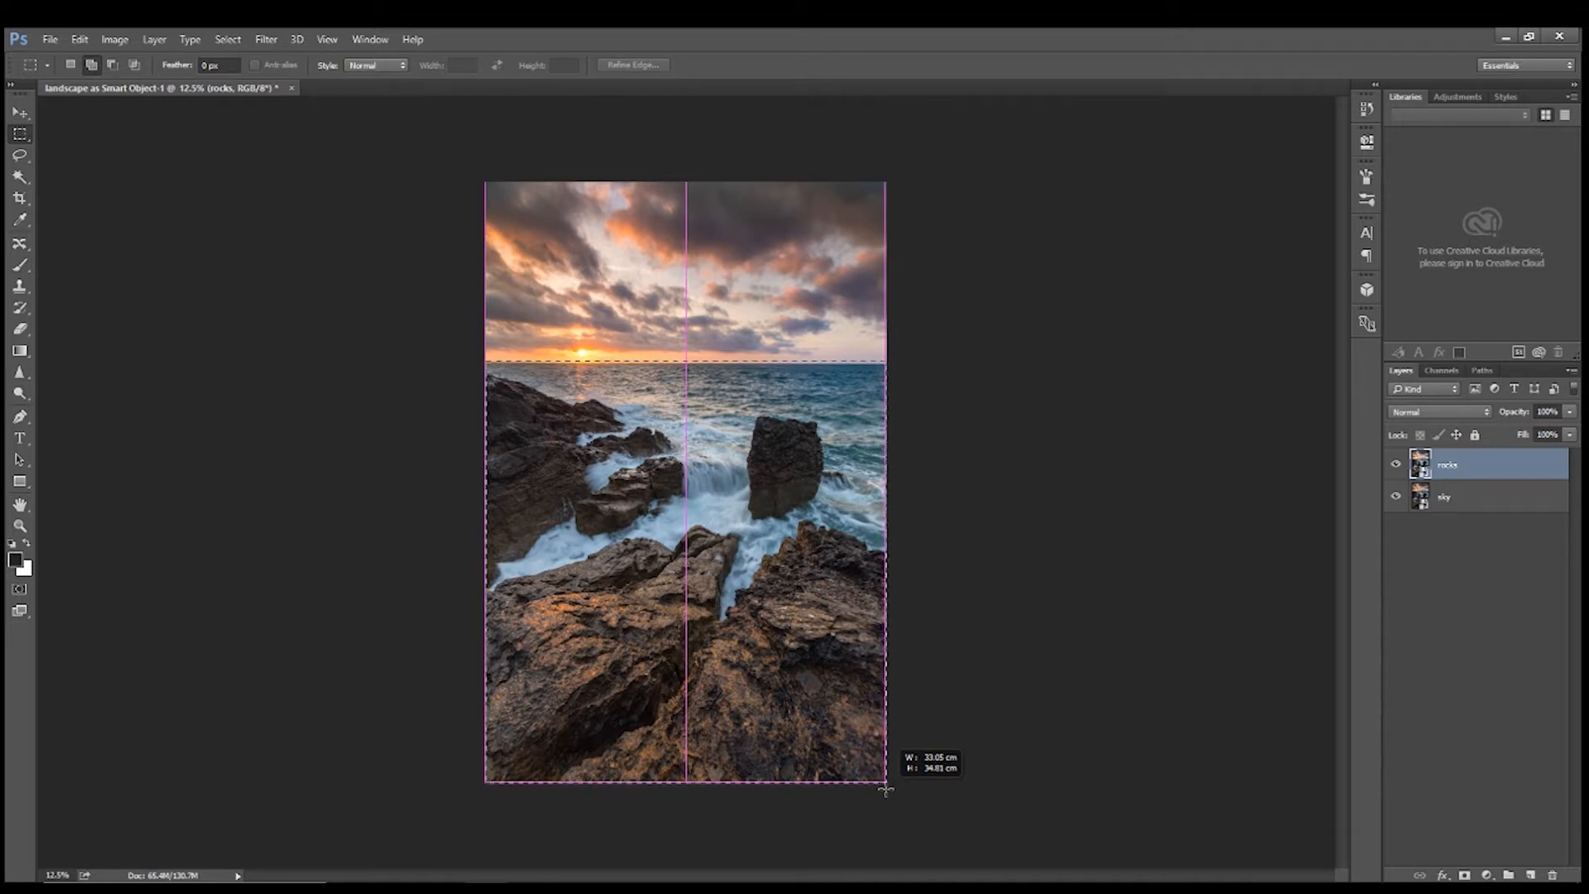
drag(885, 790, 885, 790)
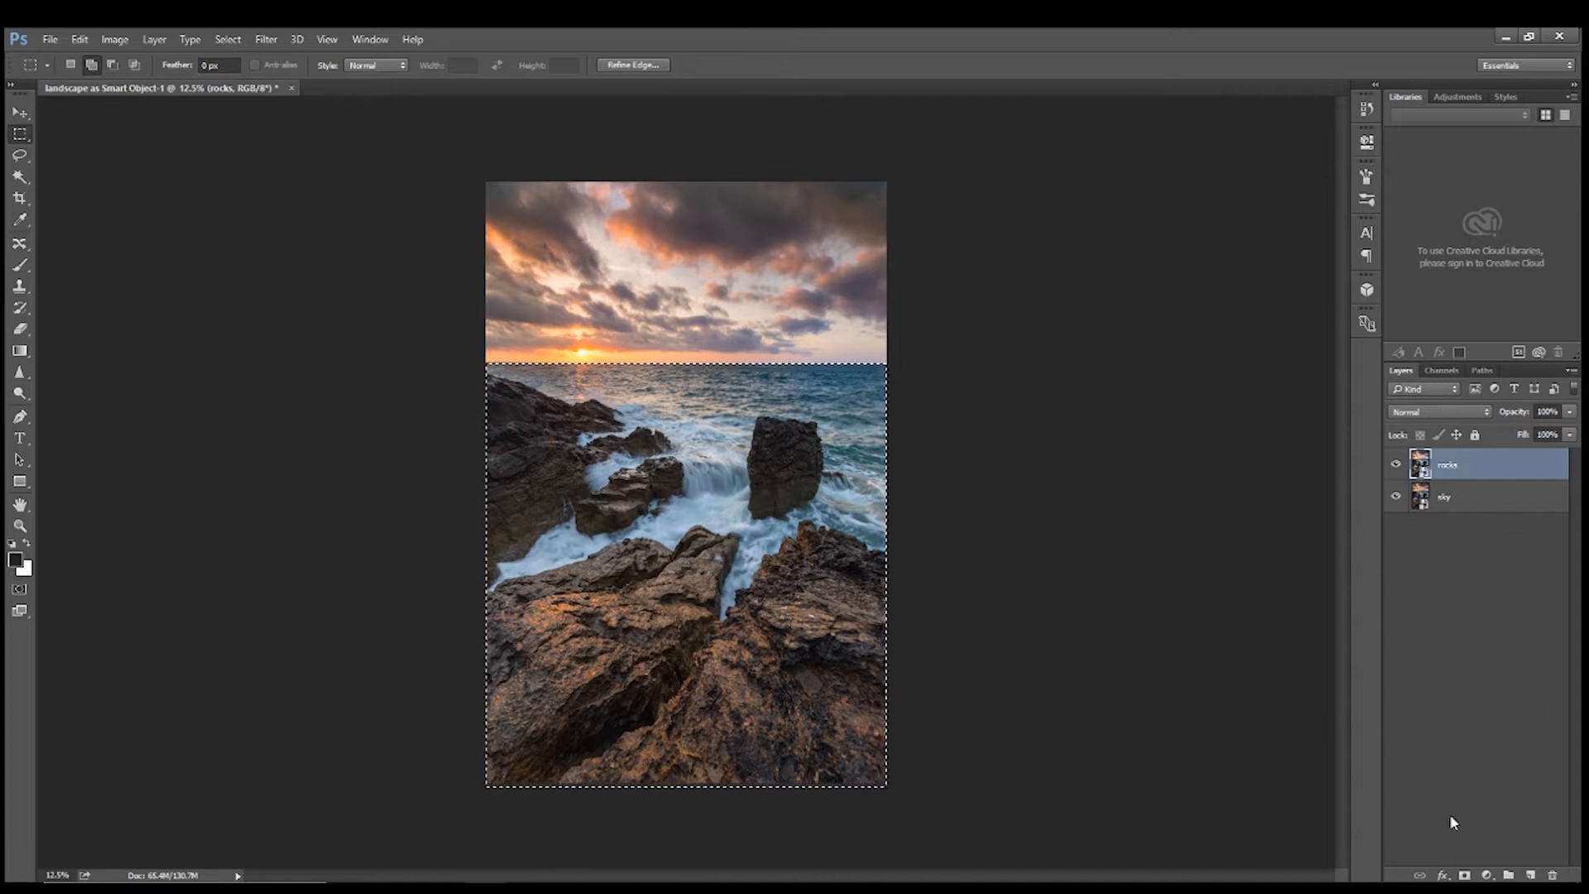
click(1464, 876)
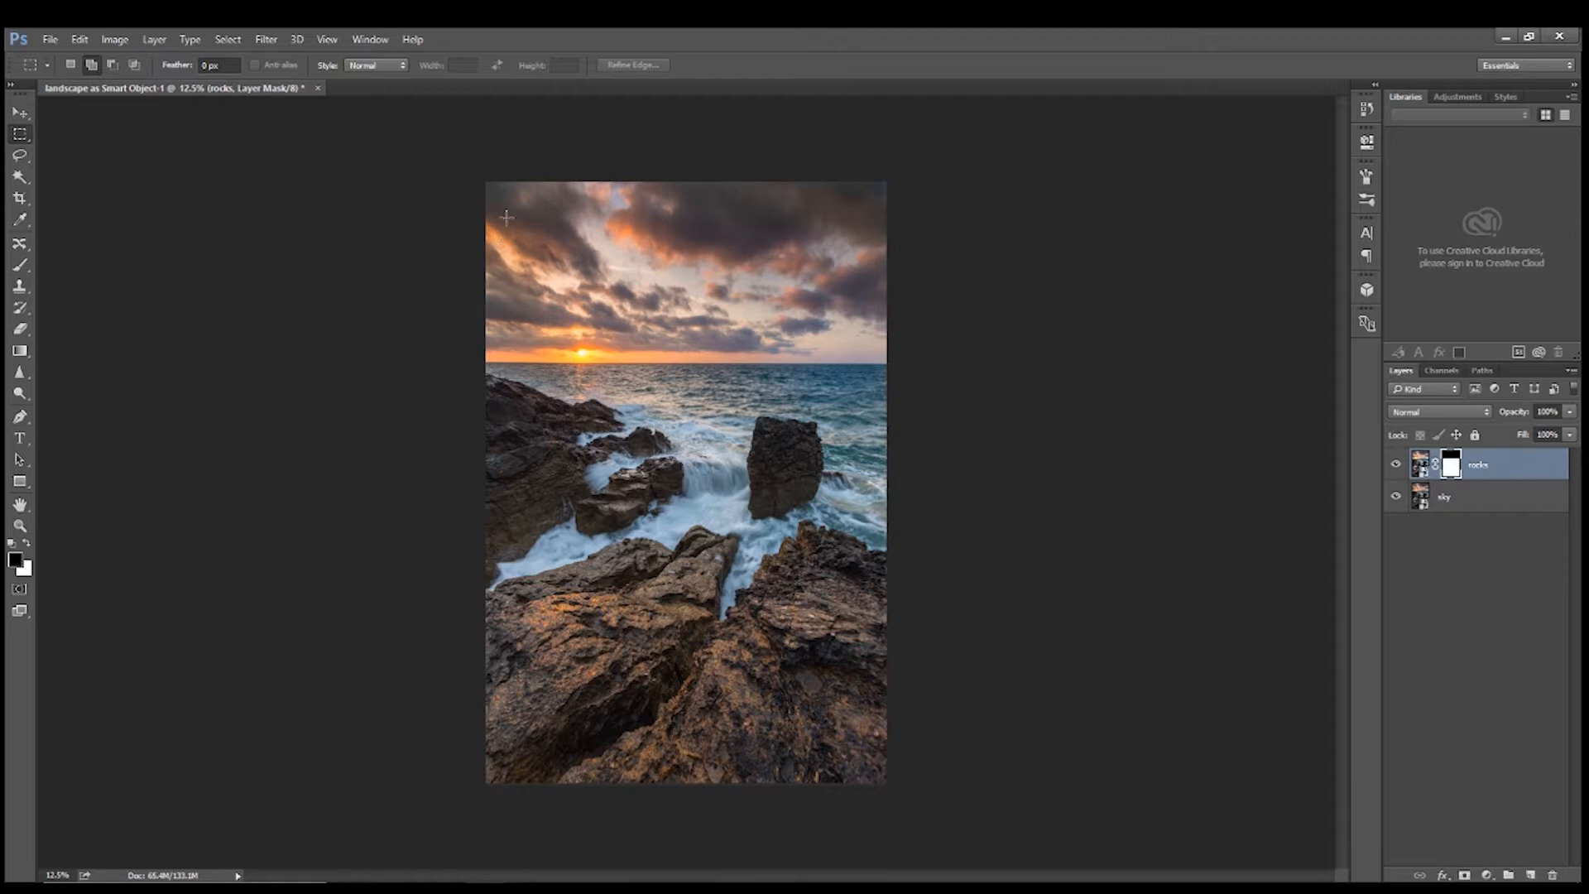
Compare the image with the masked rocks layer hidden and shown to examine the brightening below the horizon
click(1397, 463)
click(1397, 464)
click(1398, 464)
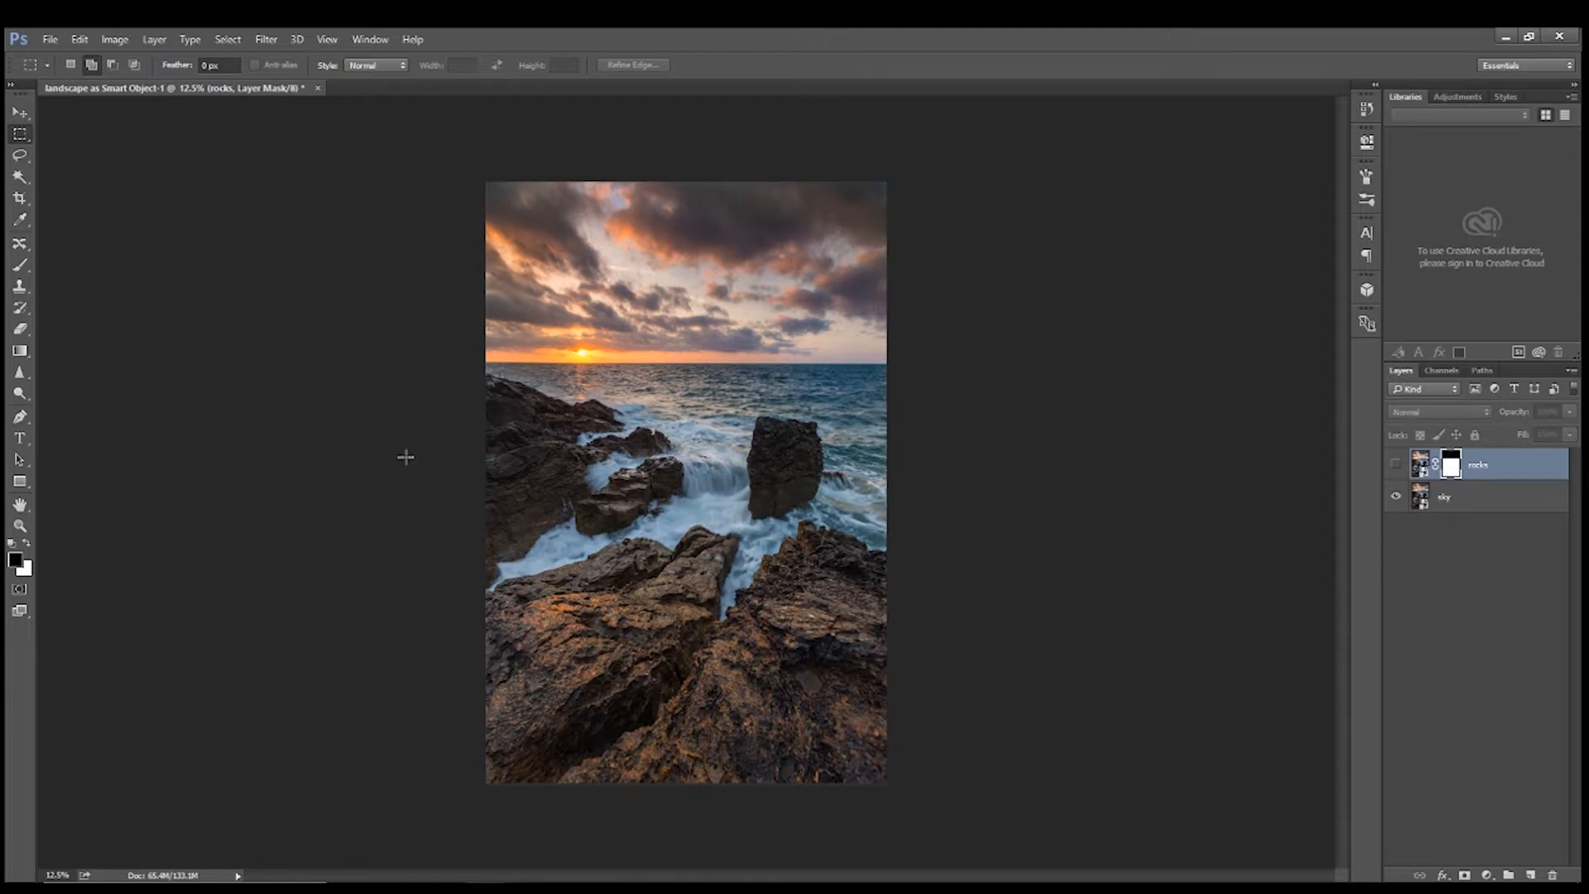
click(1396, 465)
click(1397, 465)
click(1398, 465)
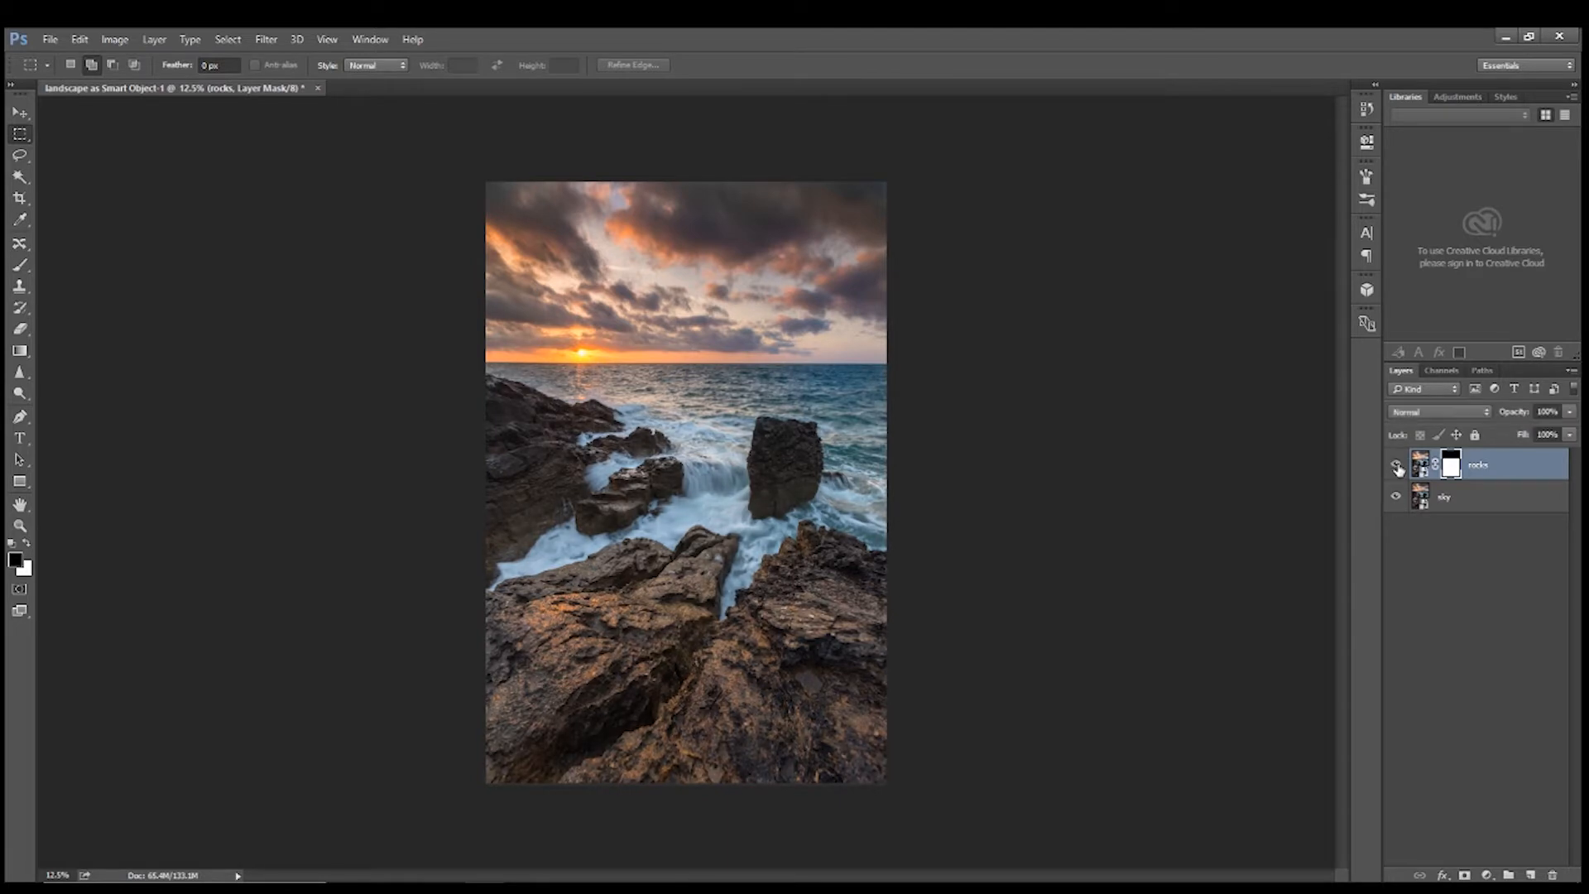
click(1397, 465)
click(1397, 465)
Draw a short Foreground to Transparent gradient downward across the horizon on the rocks layer's mask to soften the transition
click(20, 350)
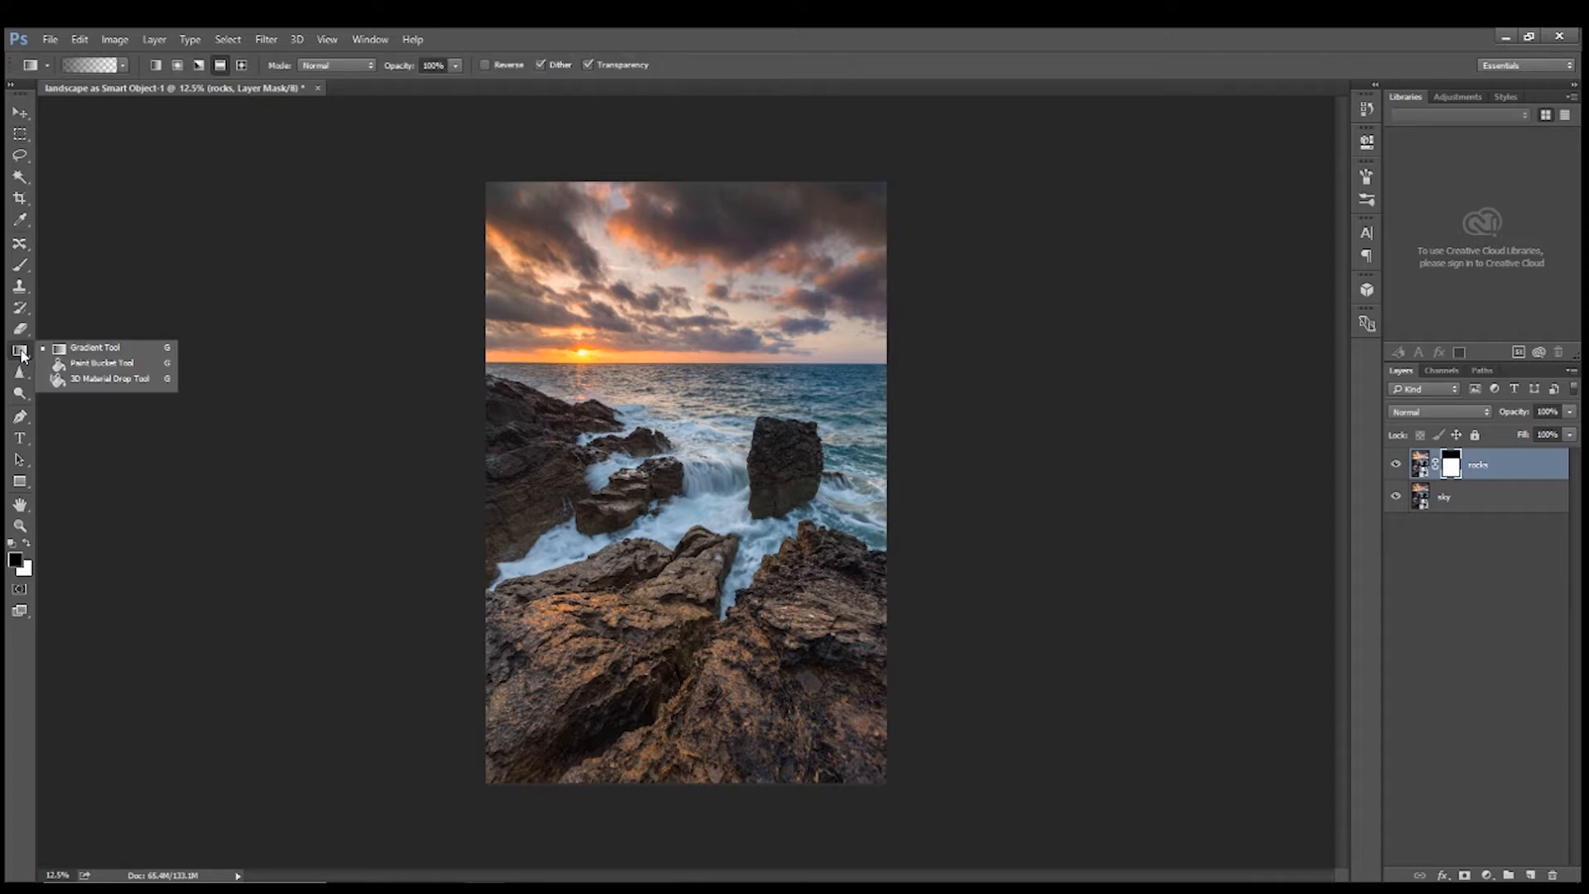
click(98, 351)
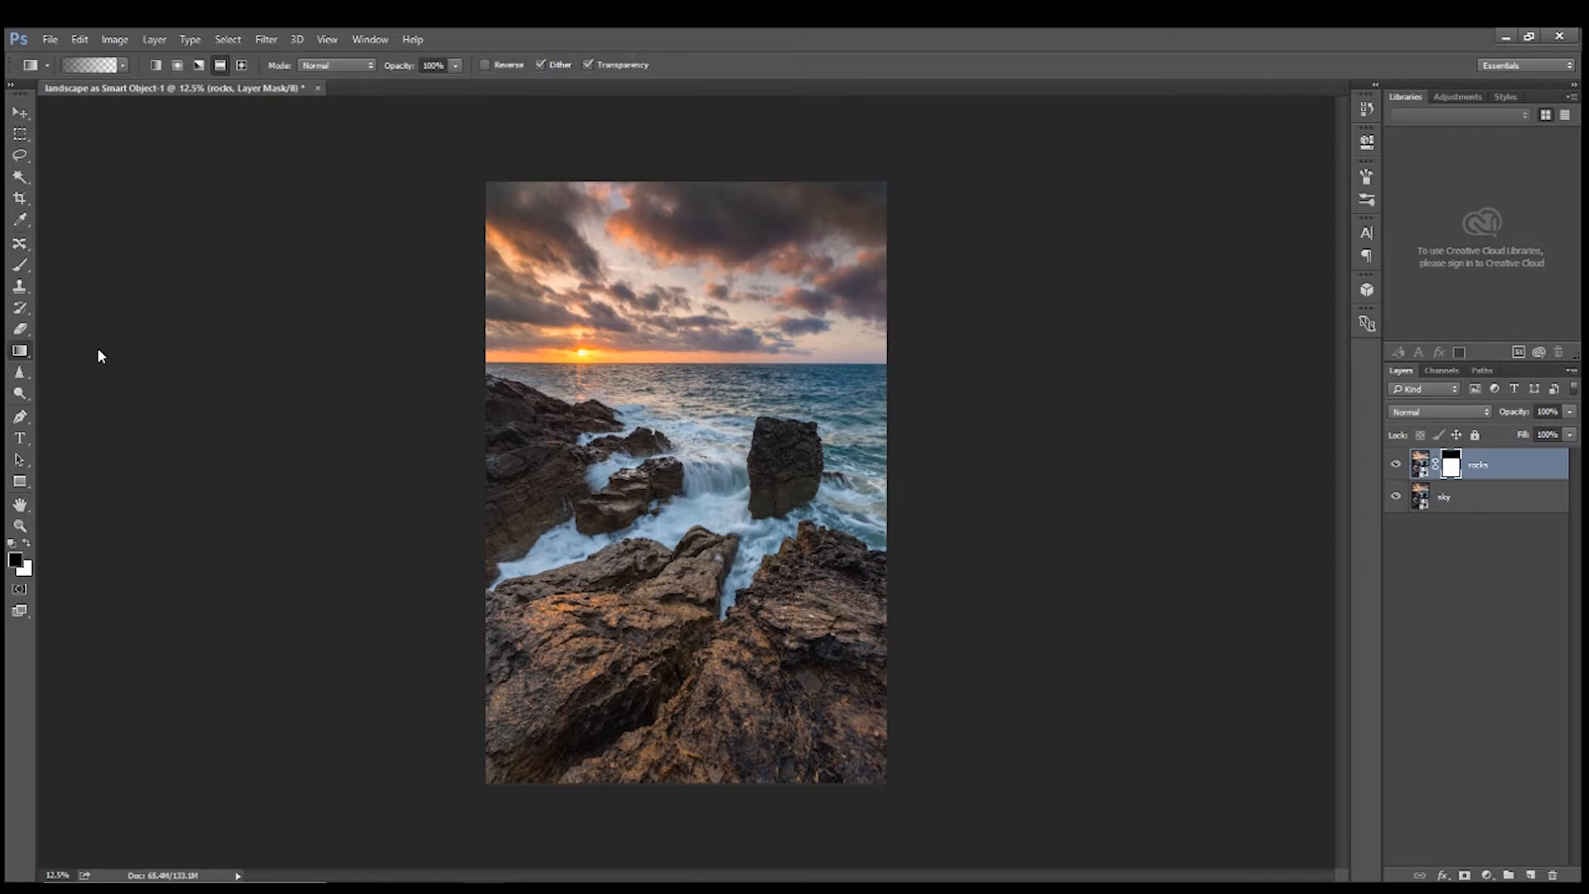
click(124, 65)
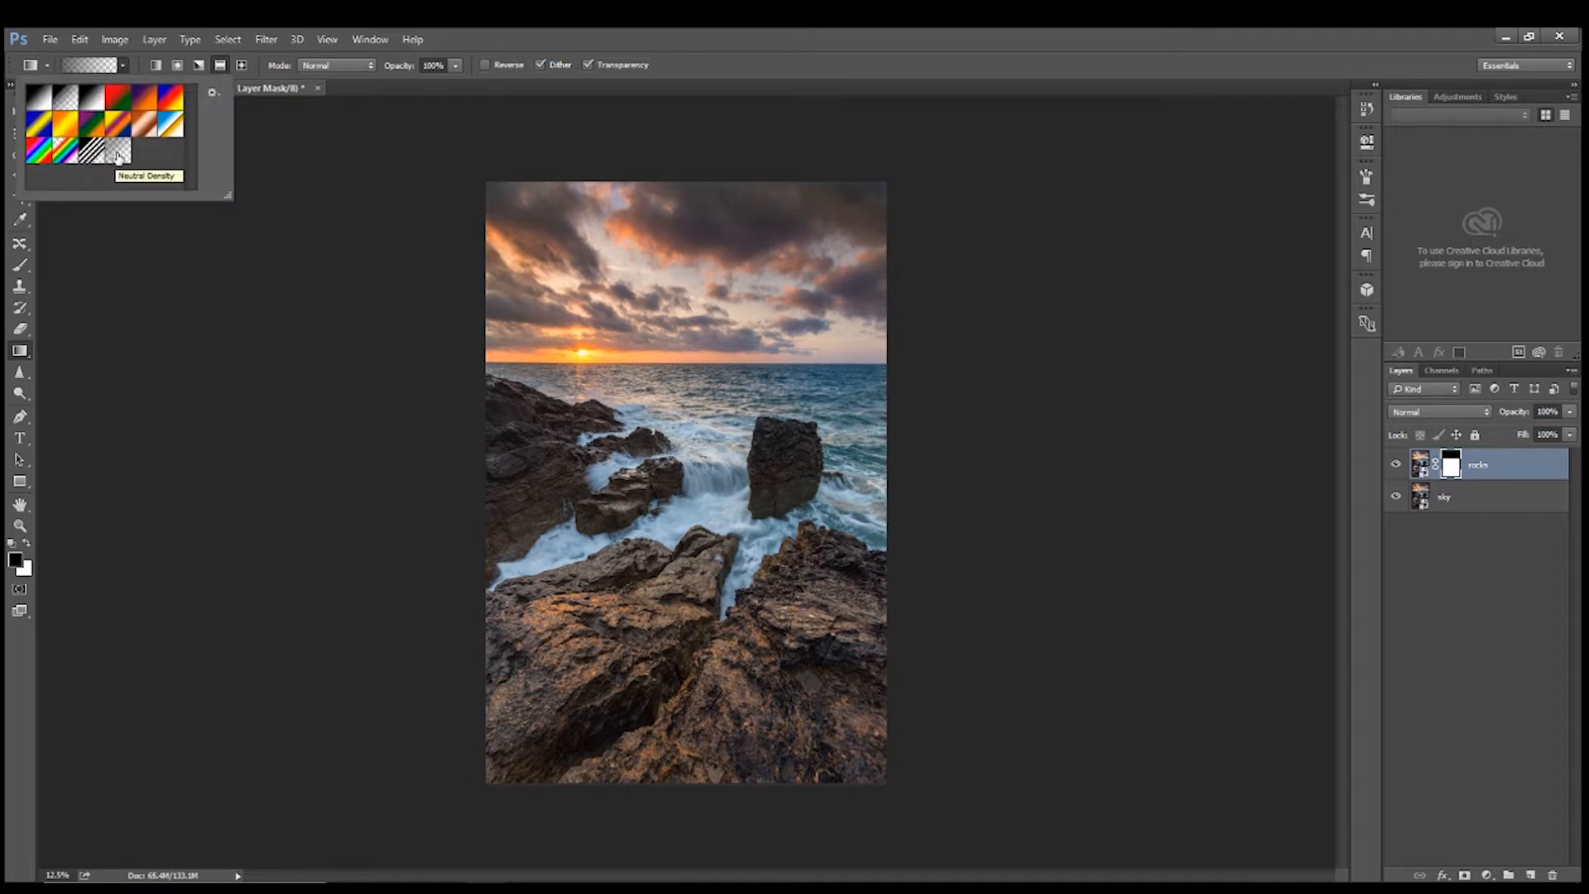
click(63, 100)
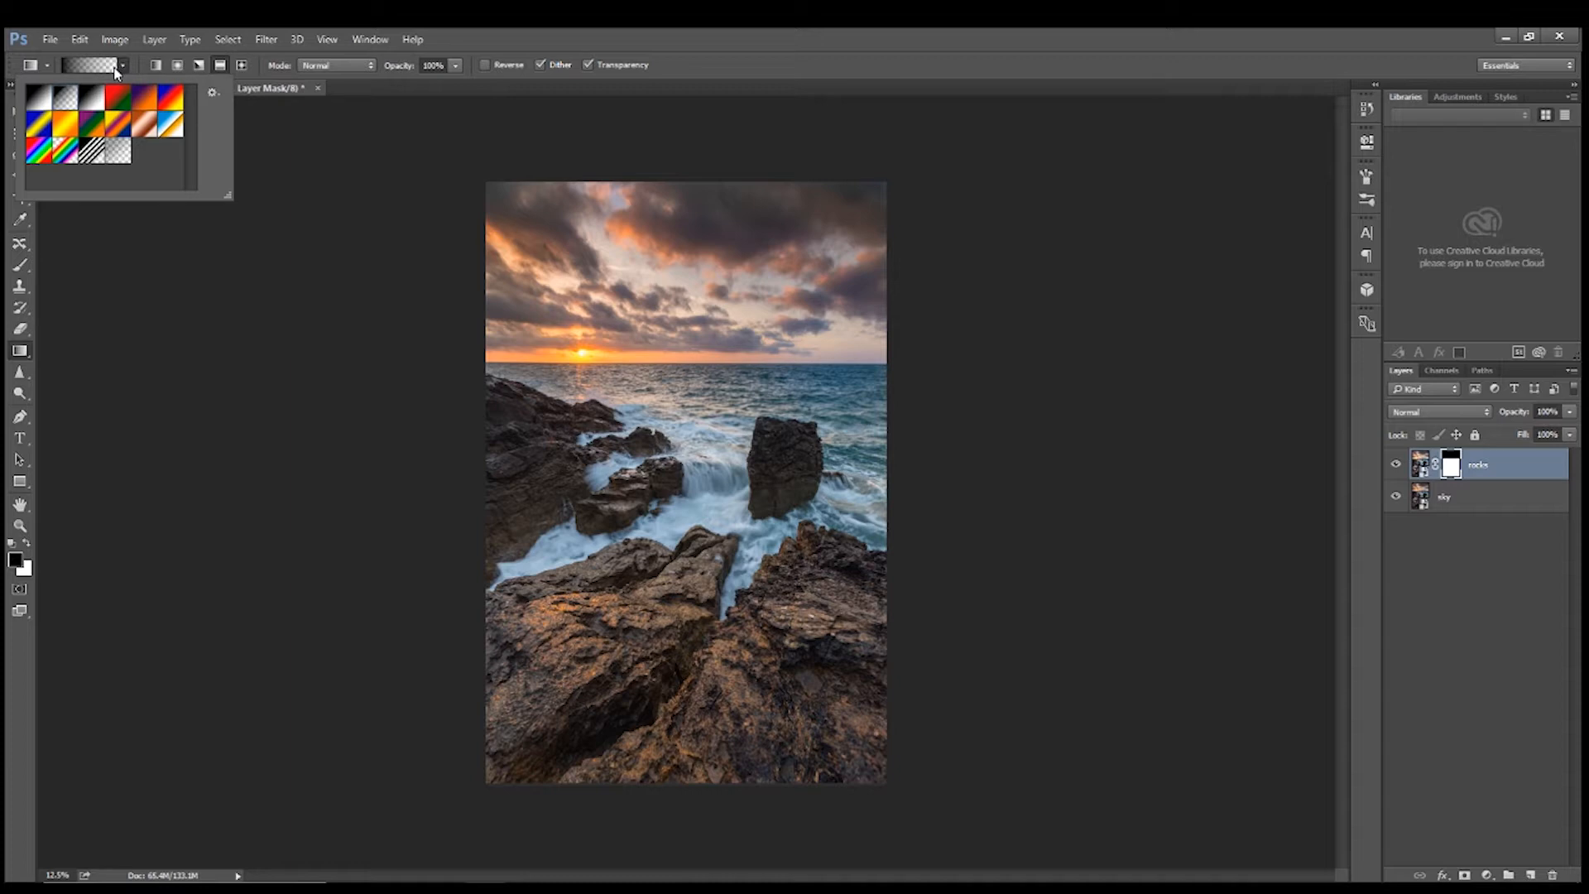
click(209, 255)
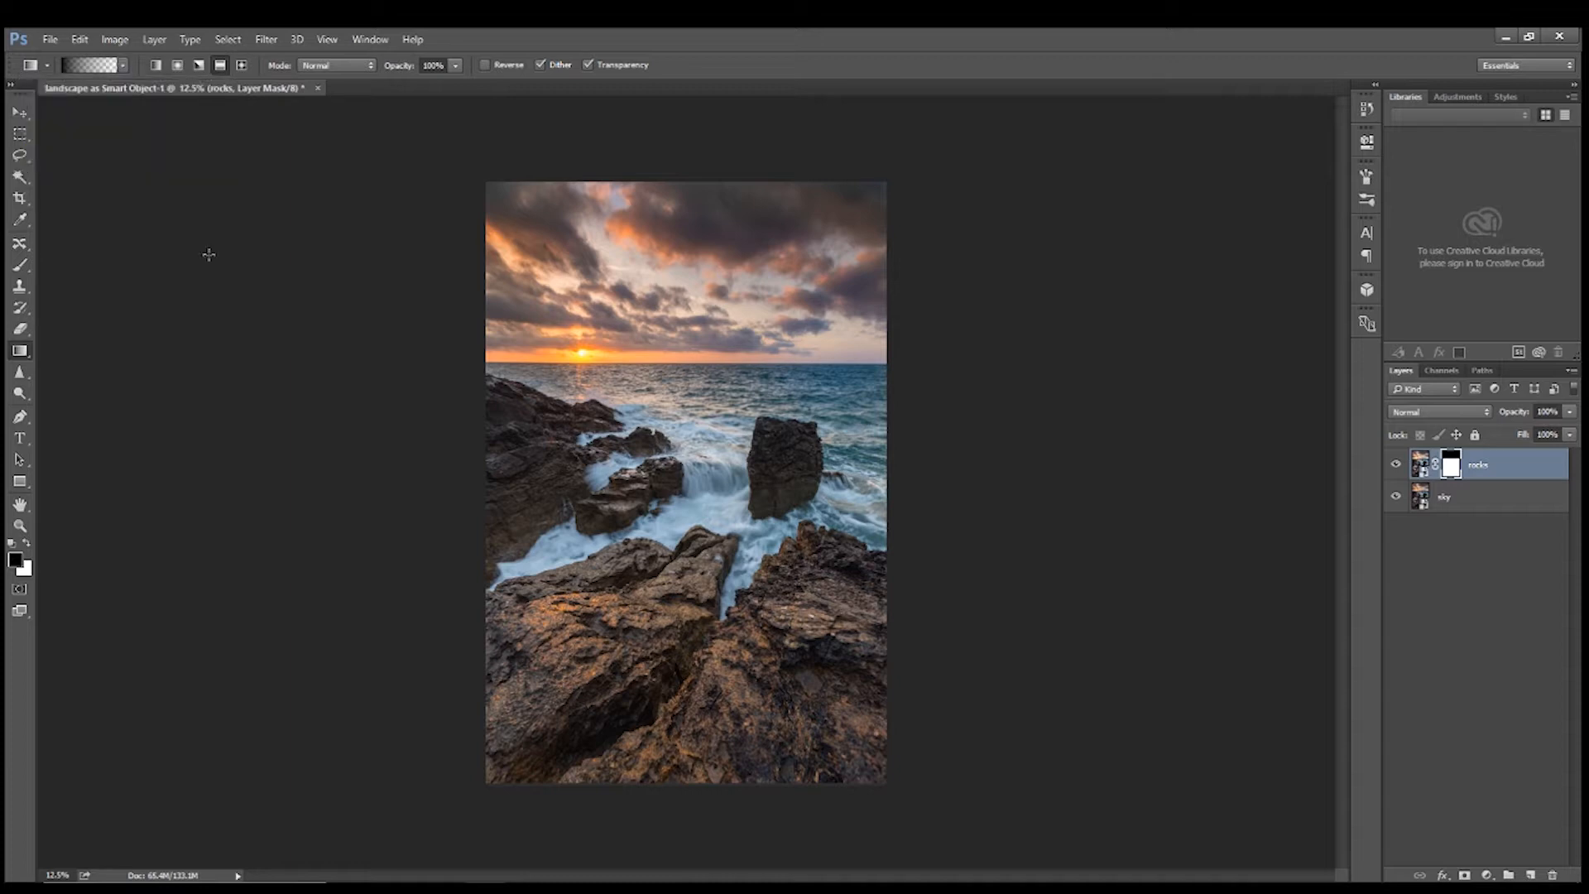
click(88, 66)
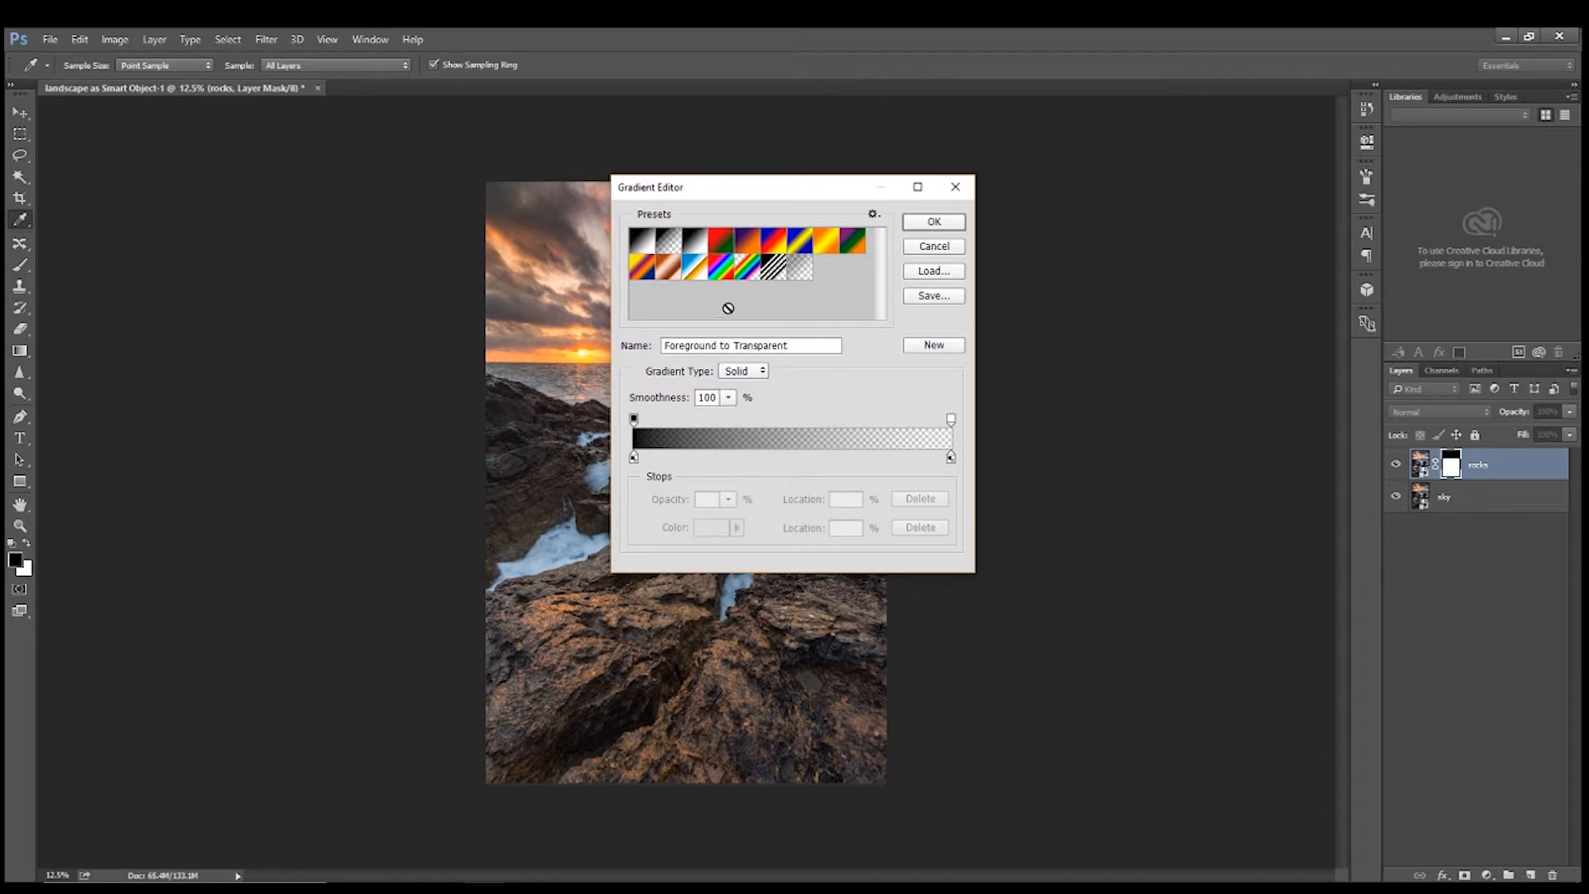
click(951, 220)
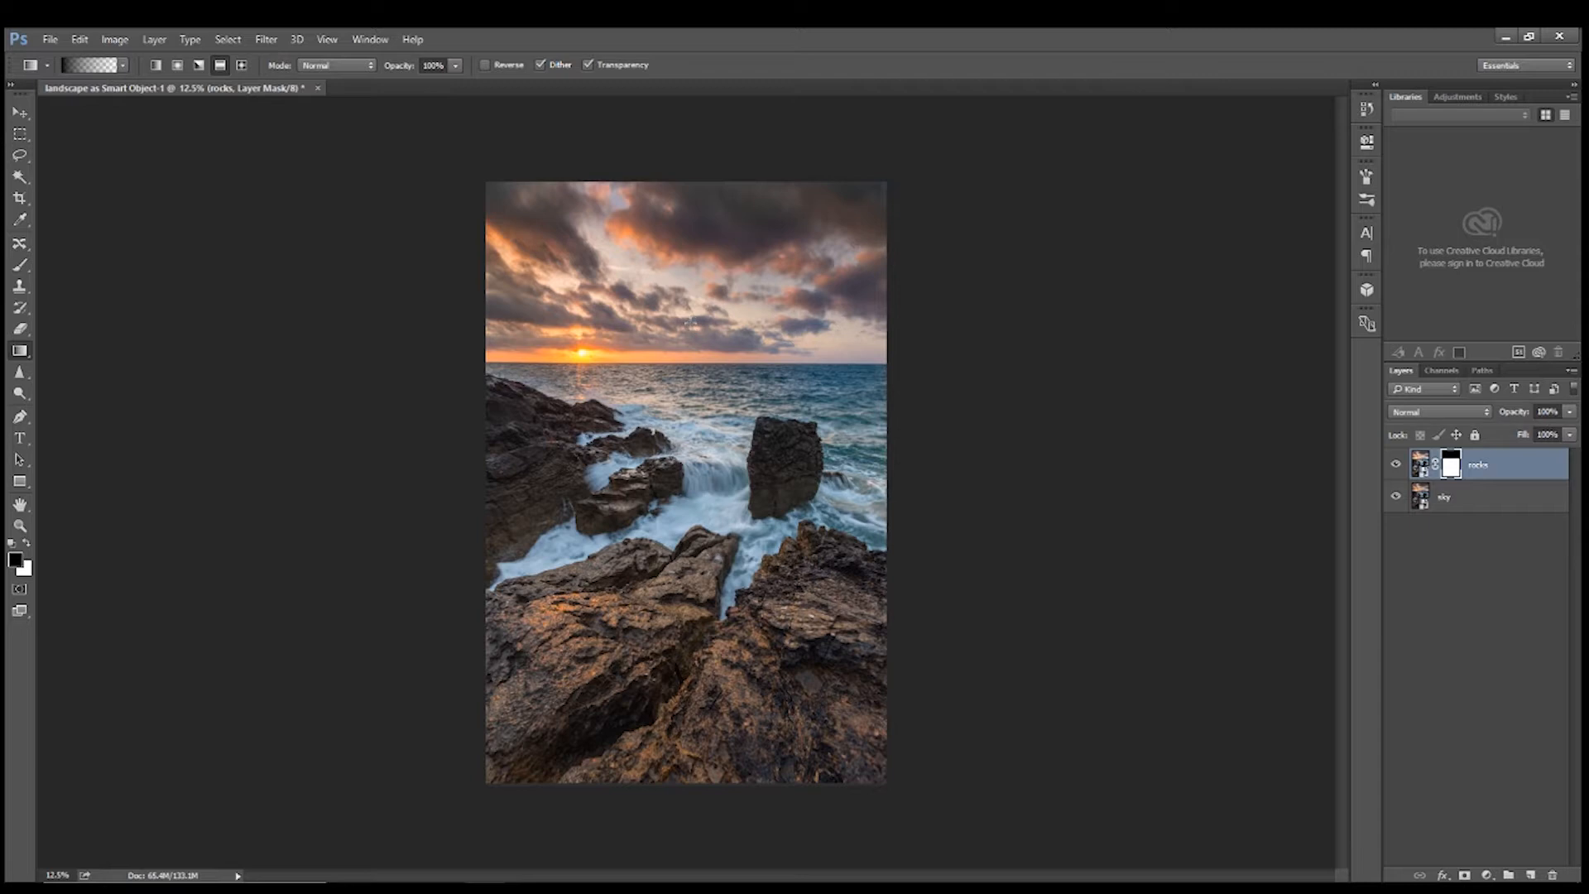
drag(690, 342, 691, 377)
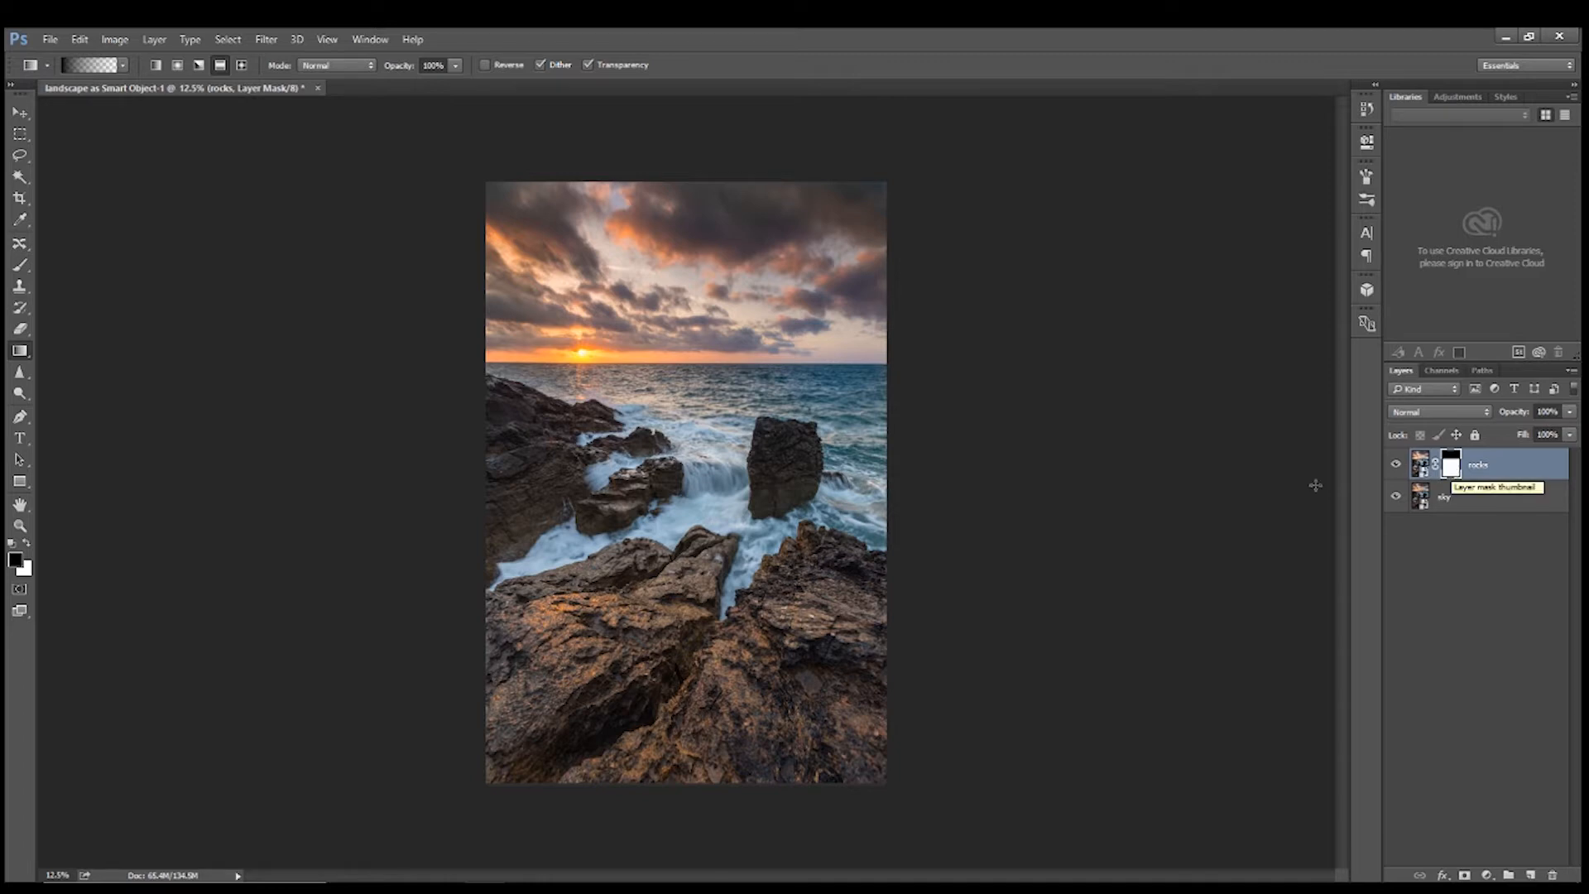
Set up a soft brush of 182 px with 0% hardness and 77% opacity for painting on the rocks layer's mask
click(20, 527)
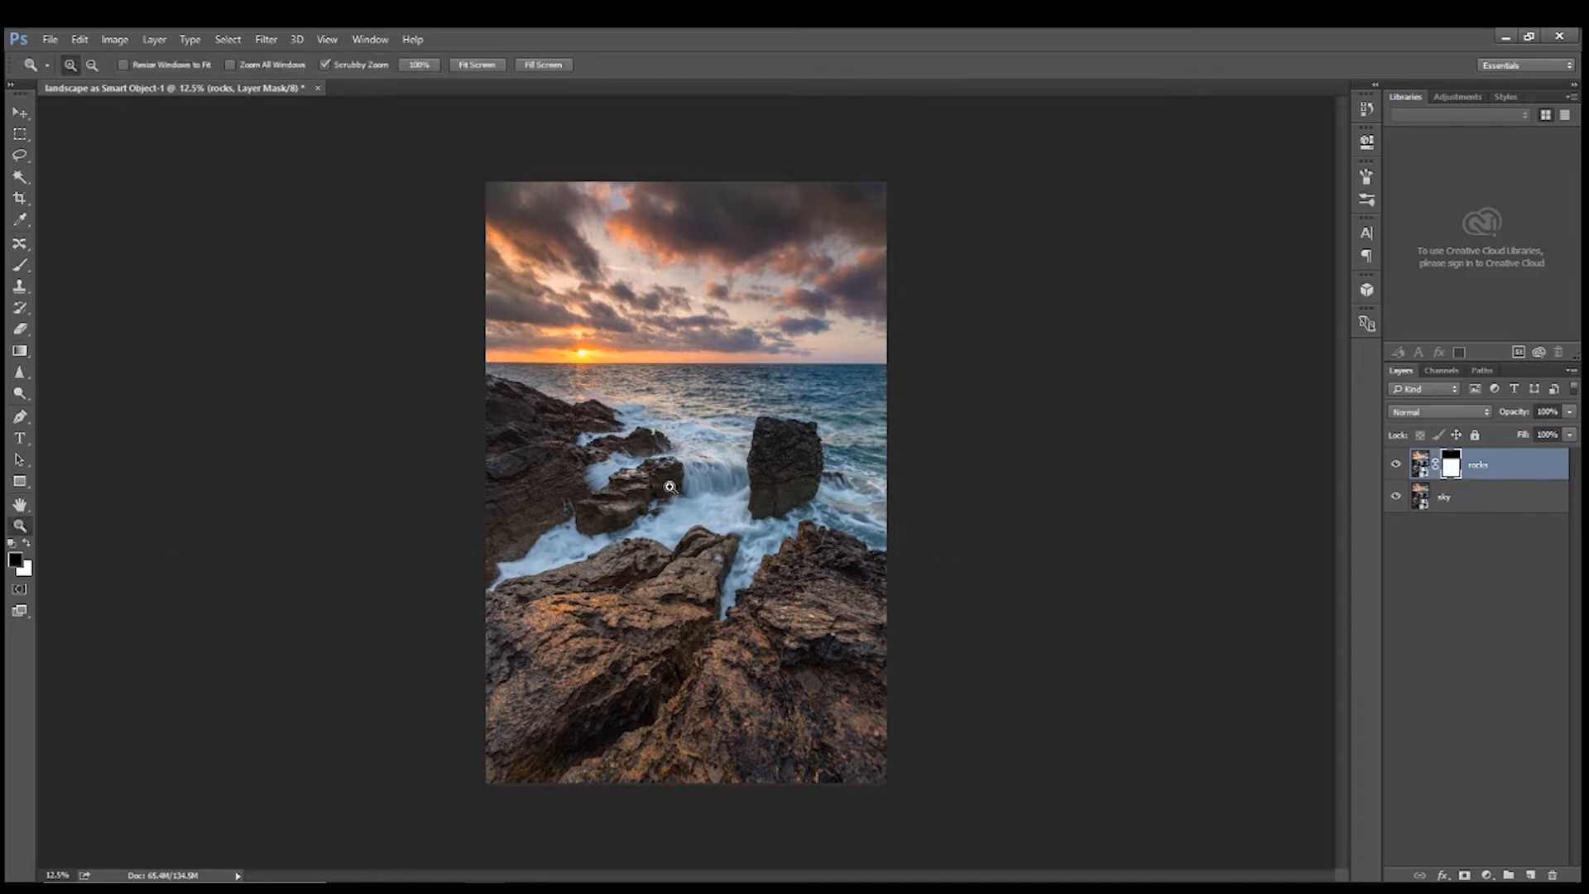
click(739, 517)
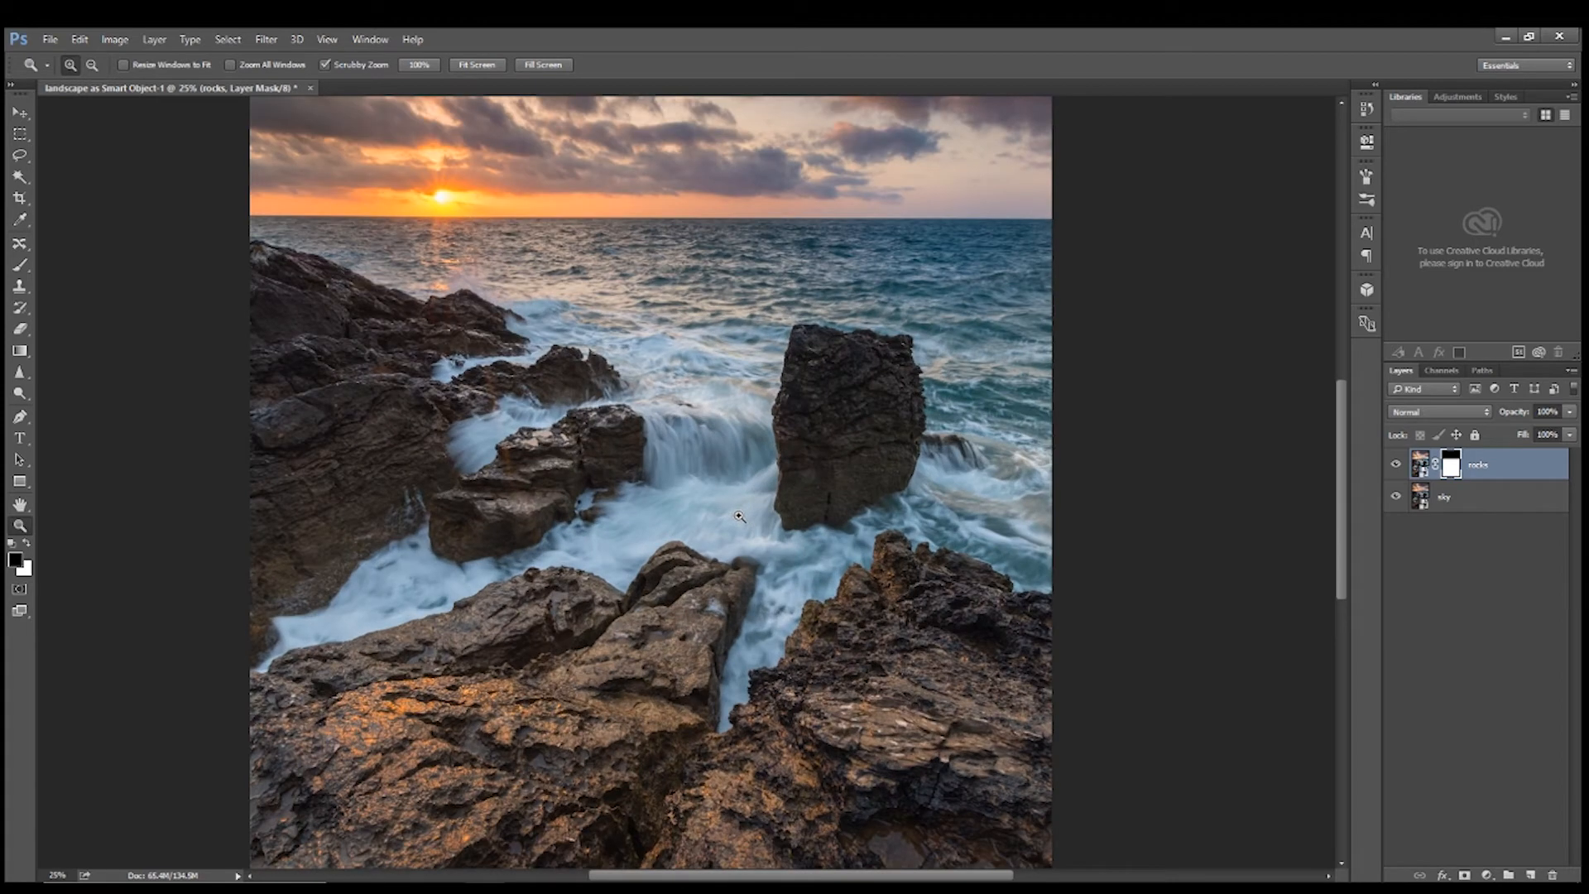
click(739, 517)
click(21, 269)
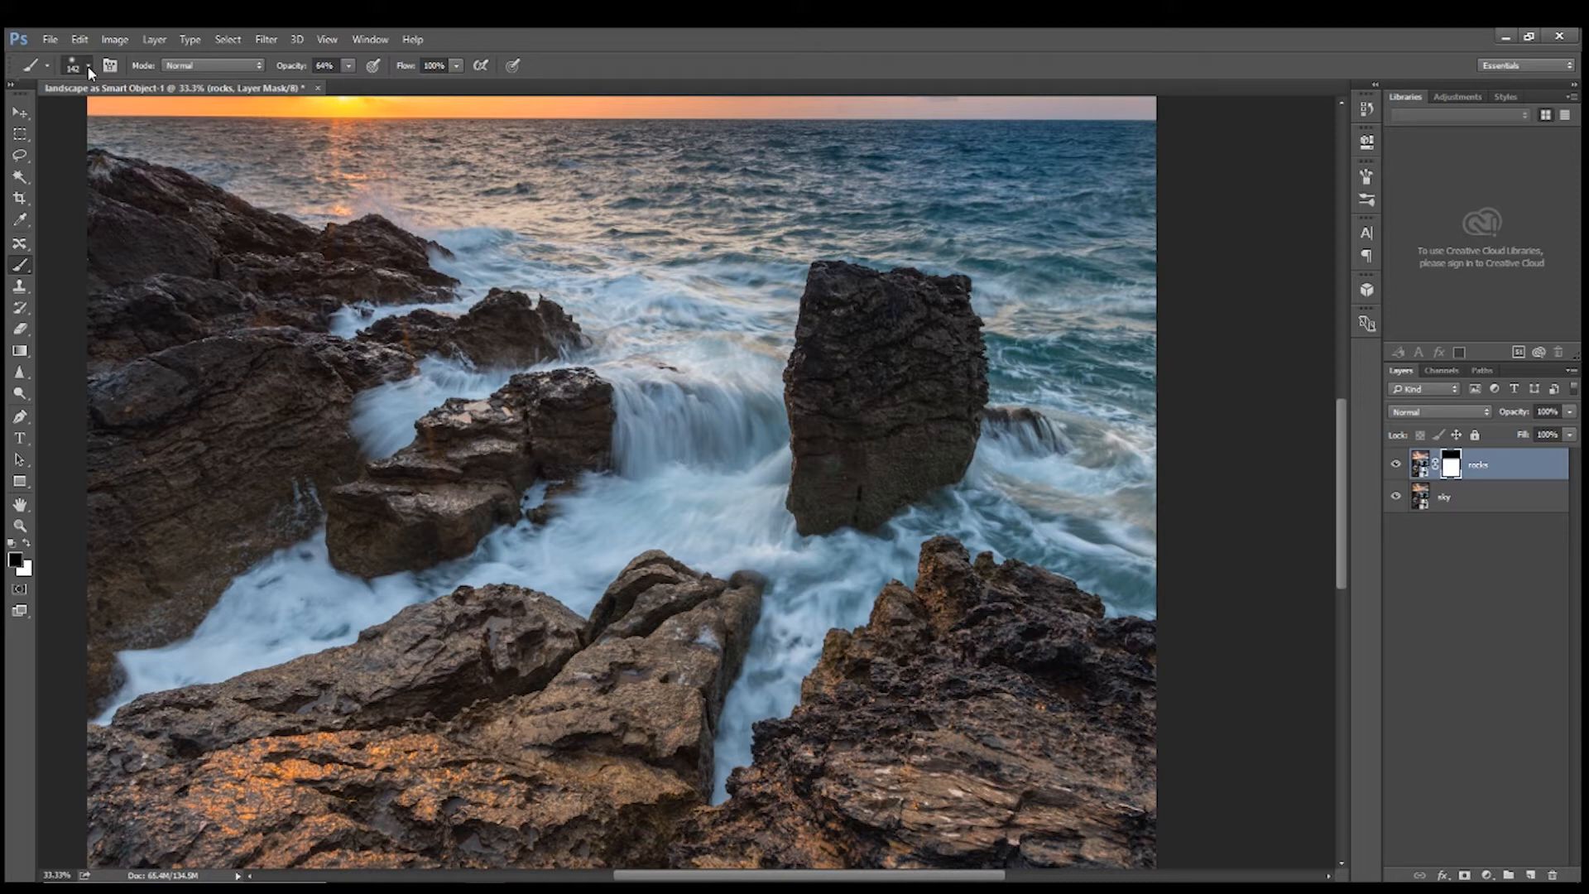
click(87, 66)
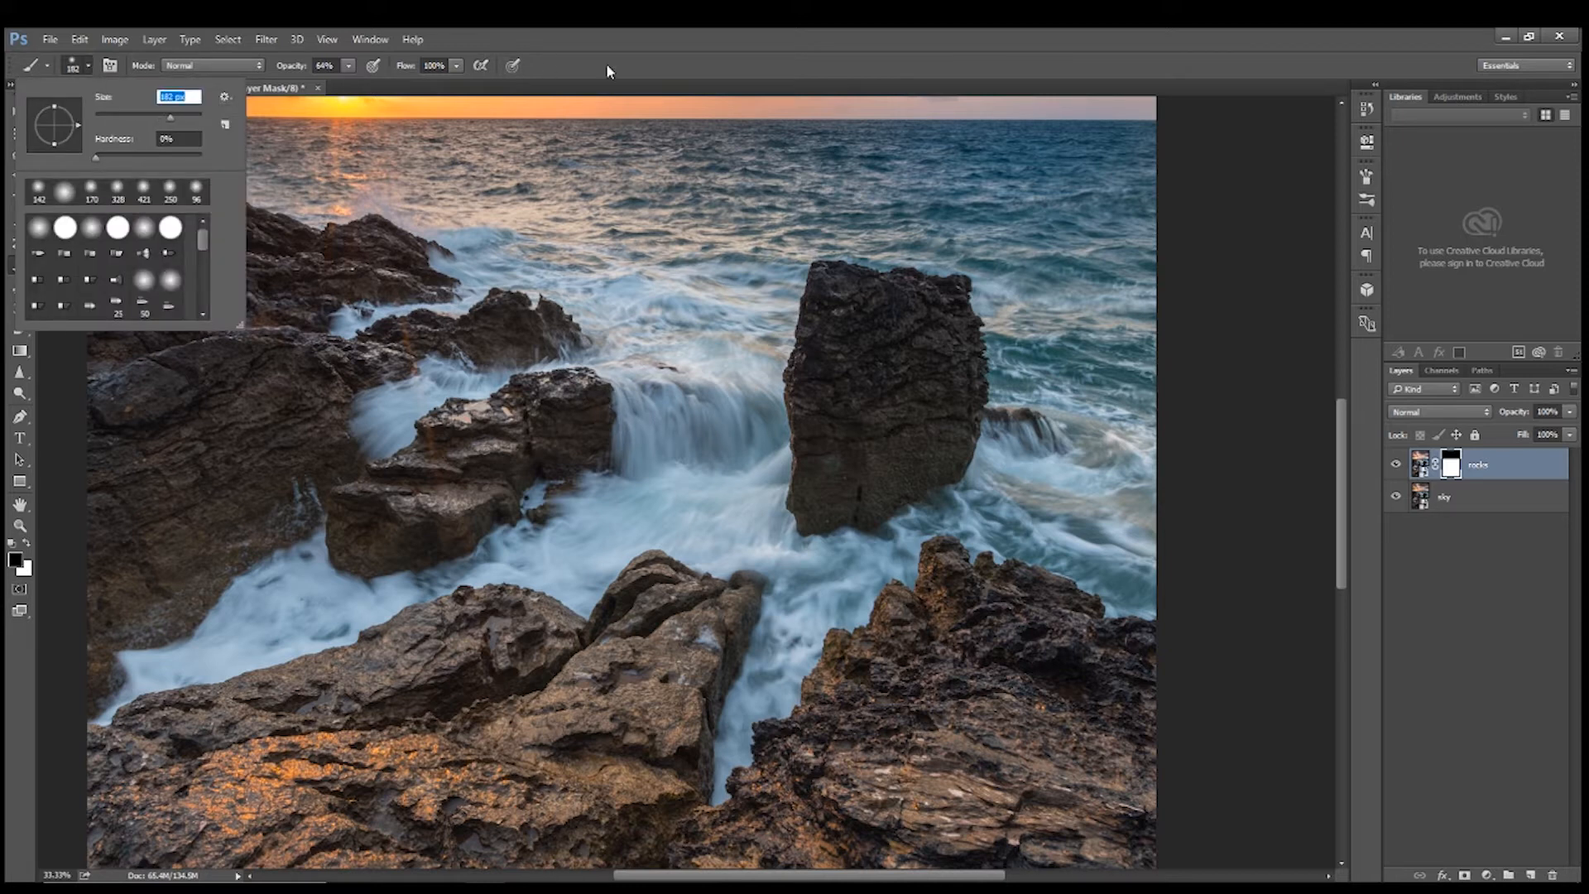
key(Return)
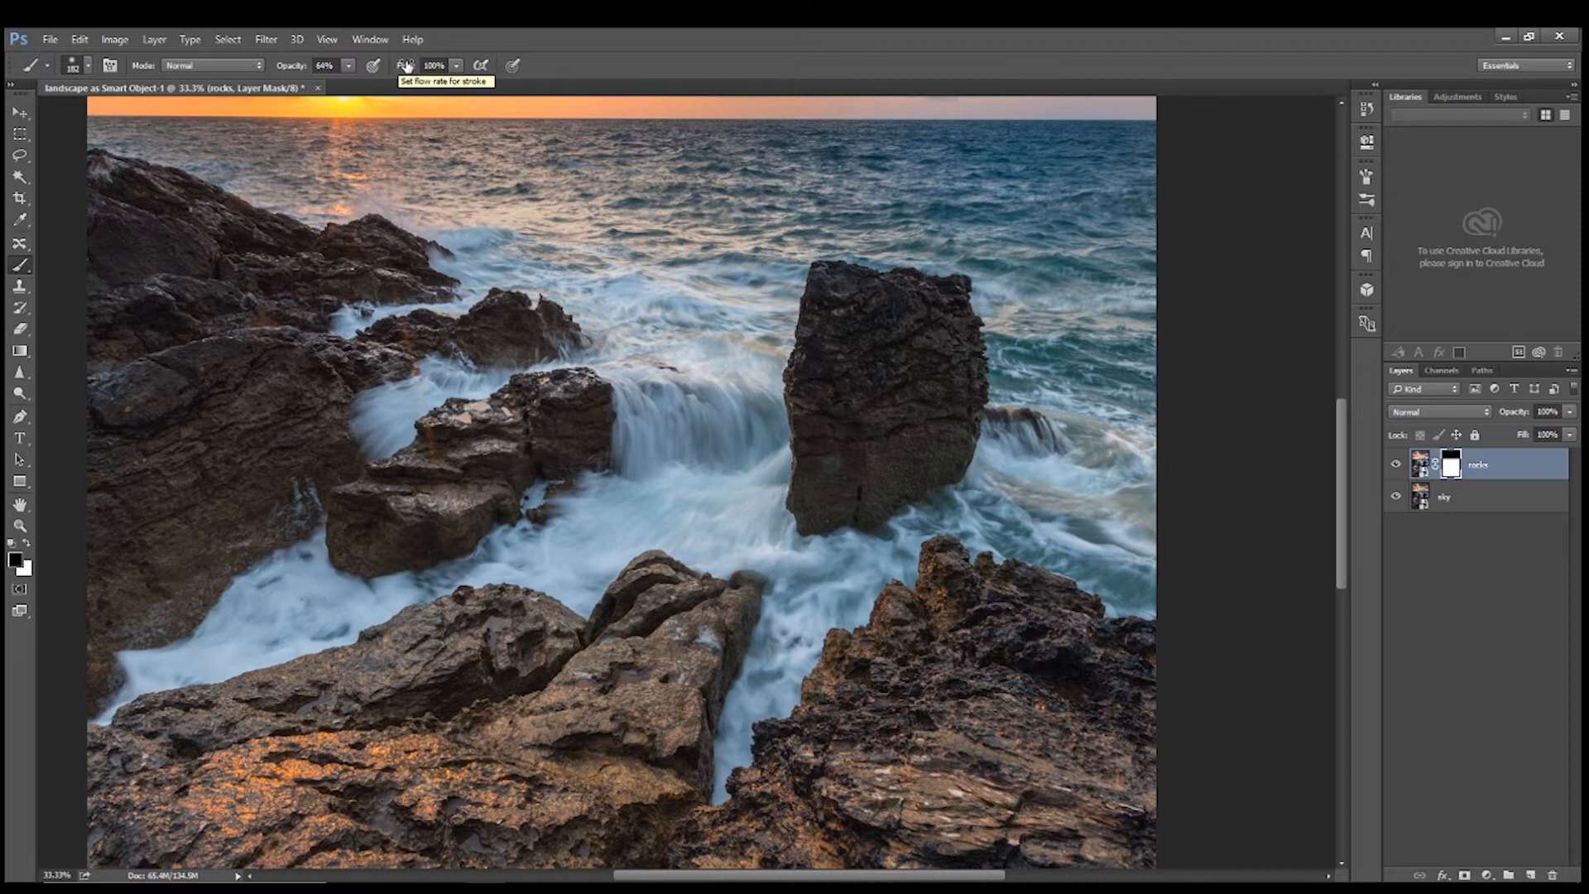
click(350, 66)
drag(353, 84, 361, 84)
Paint black on the rocks layer's mask over the white water around the rocks to reduce the brightening there
click(689, 435)
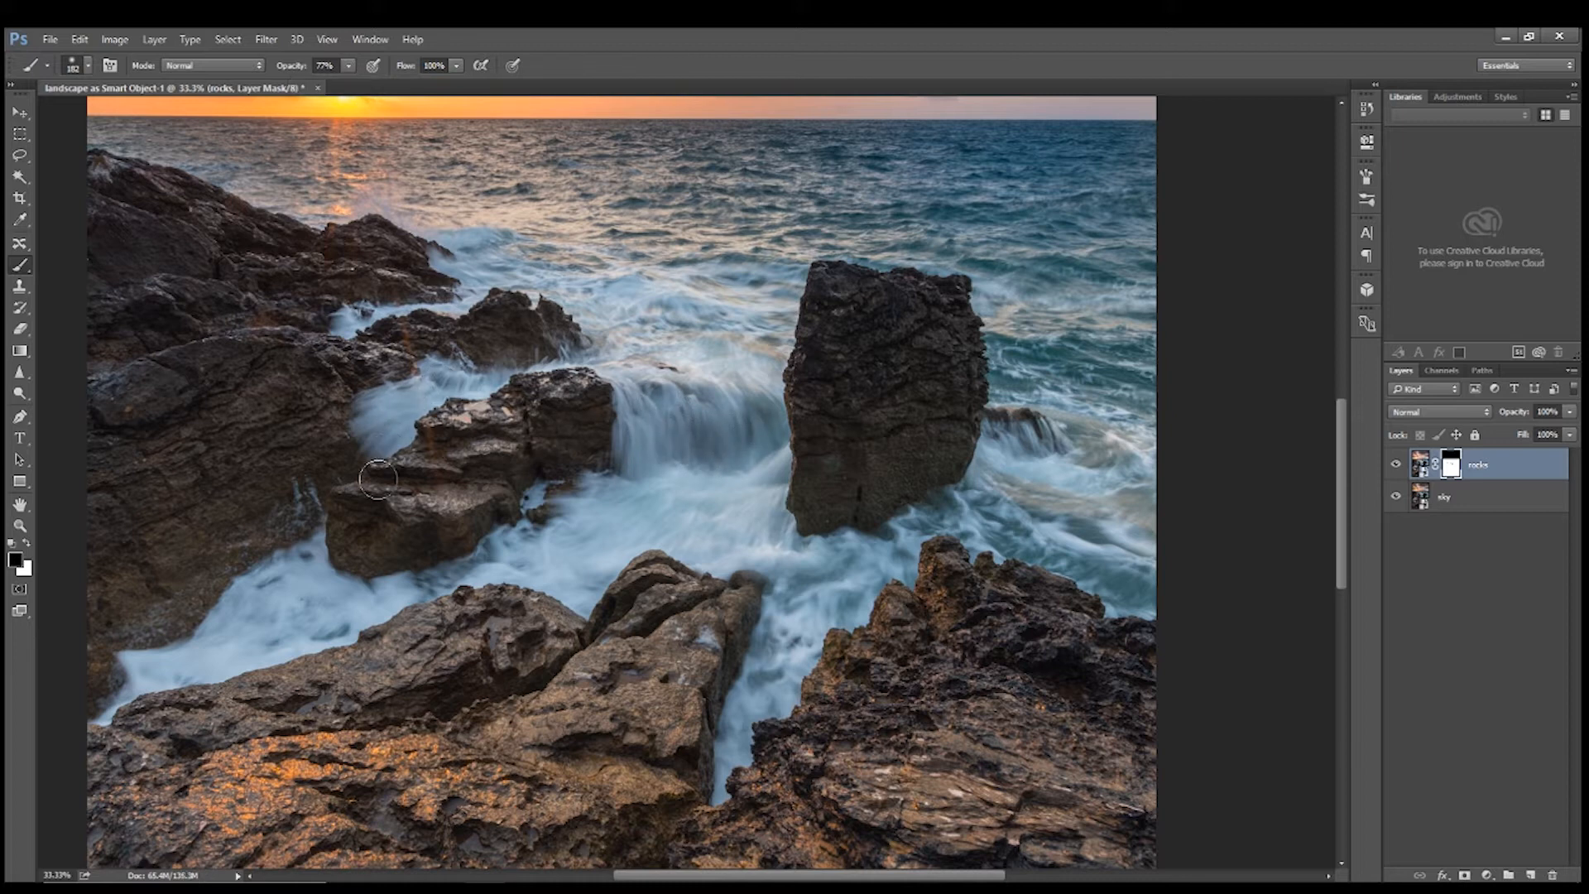
drag(306, 567, 273, 572)
mouse_move(482, 561)
mouse_down()
mouse_move(497, 573)
mouse_move(551, 530)
mouse_up()
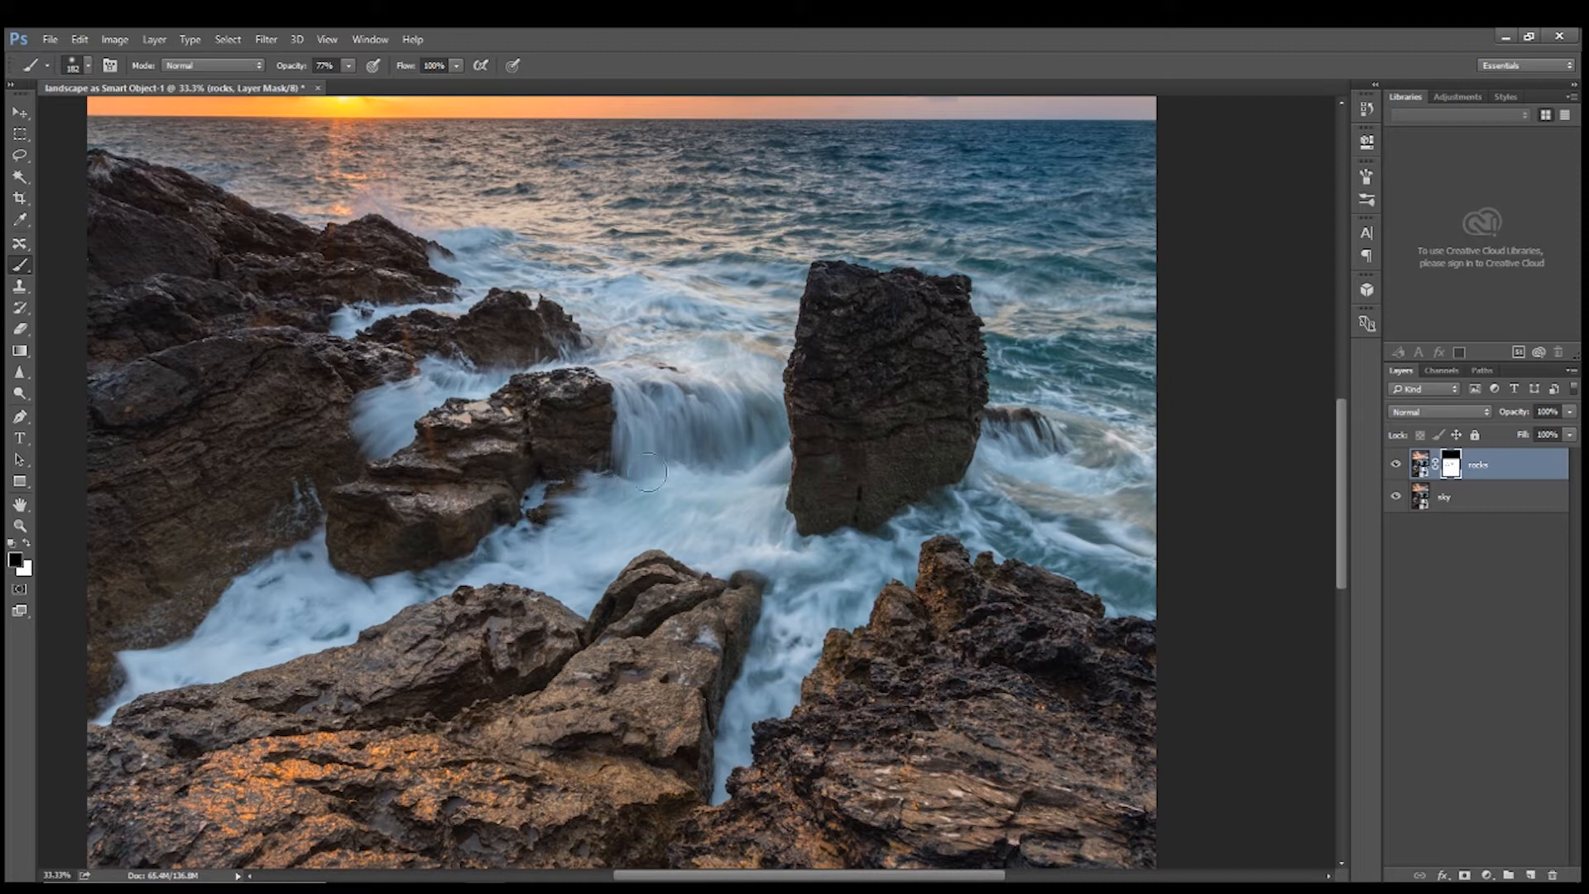
drag(1011, 446, 982, 445)
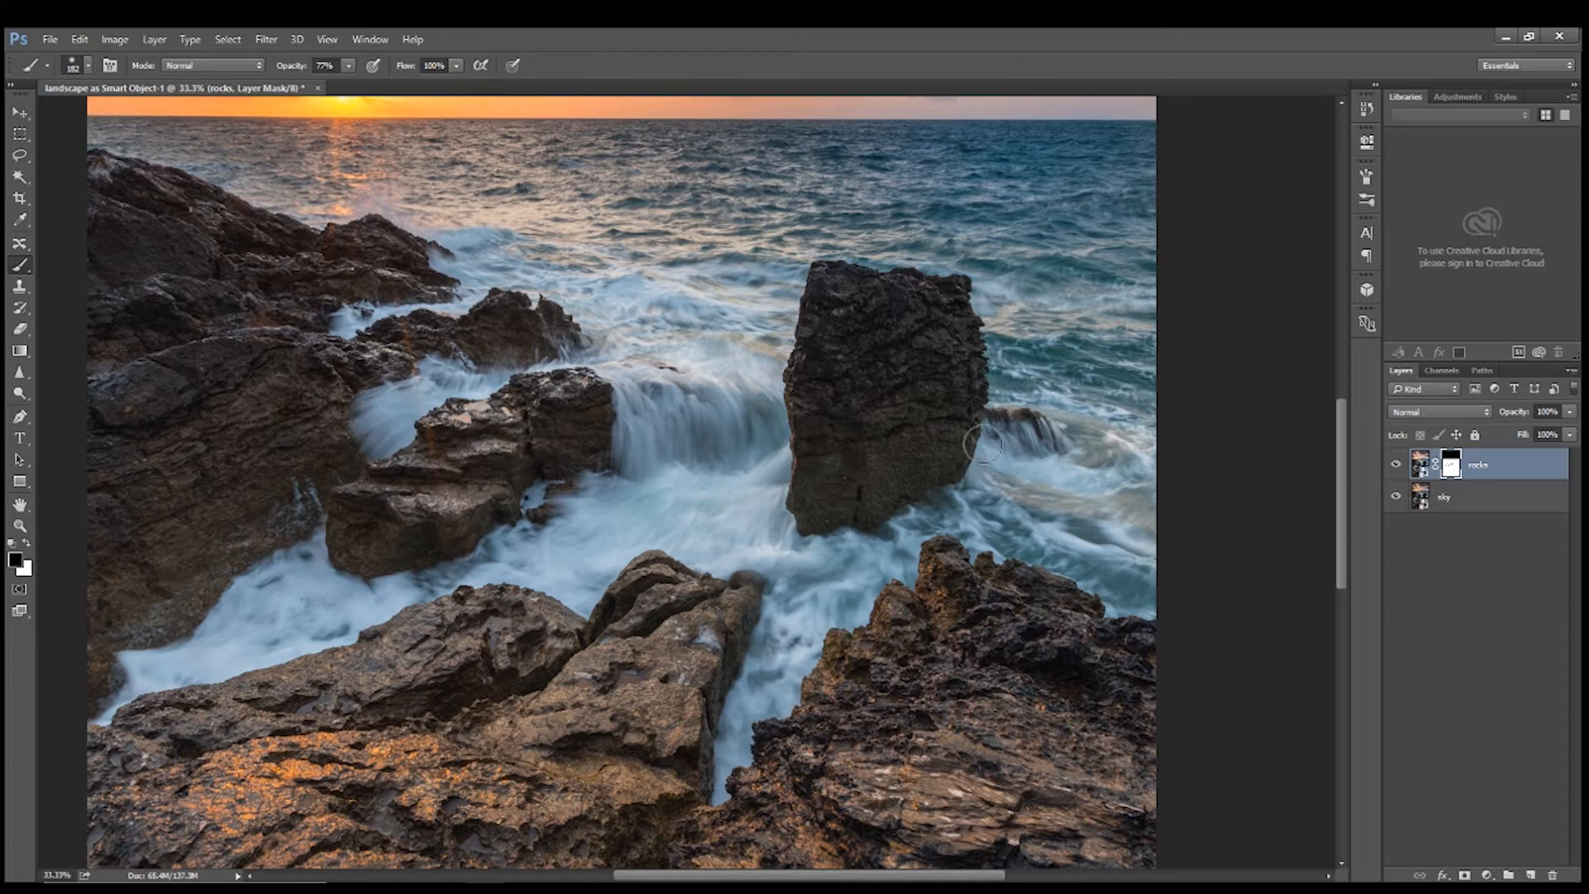
drag(933, 513, 901, 528)
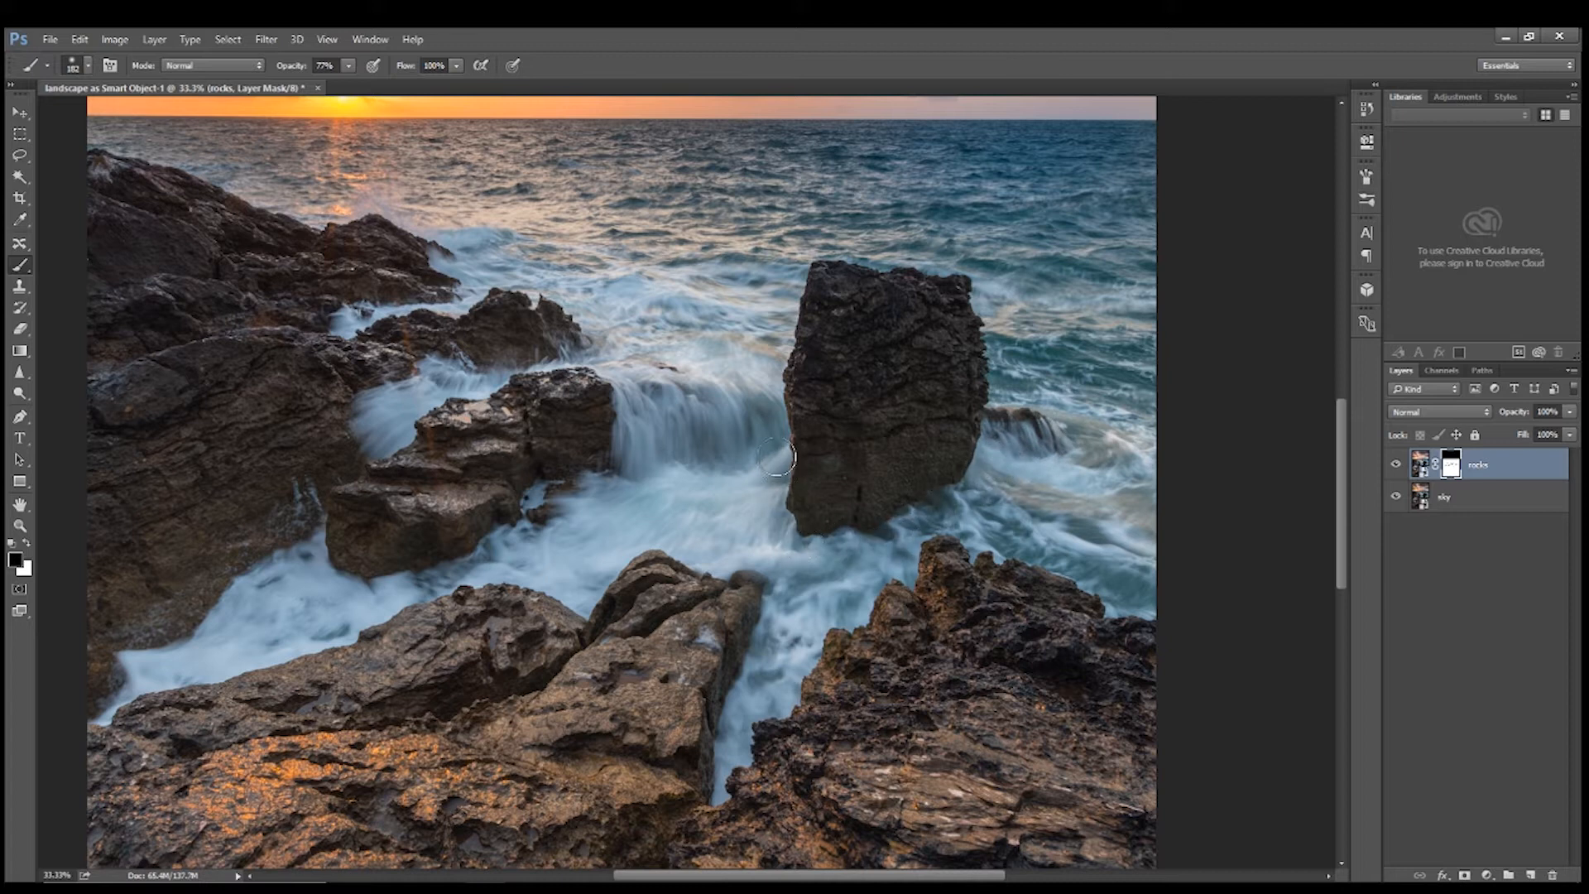
drag(631, 403, 621, 460)
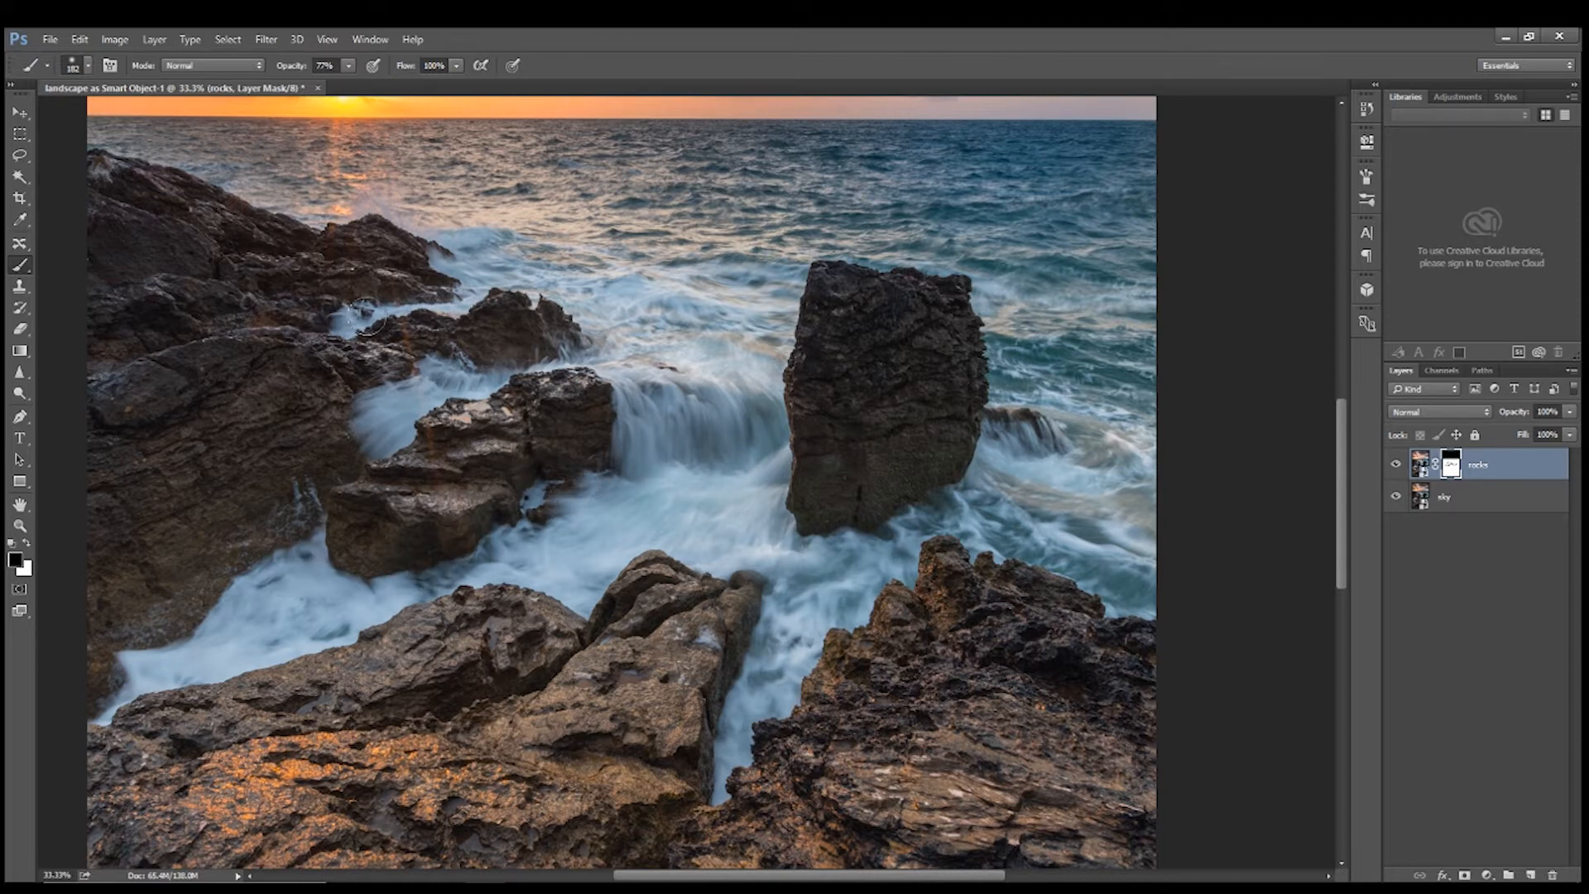
mouse_move(455, 306)
mouse_down()
mouse_move(439, 255)
mouse_move(457, 254)
mouse_up()
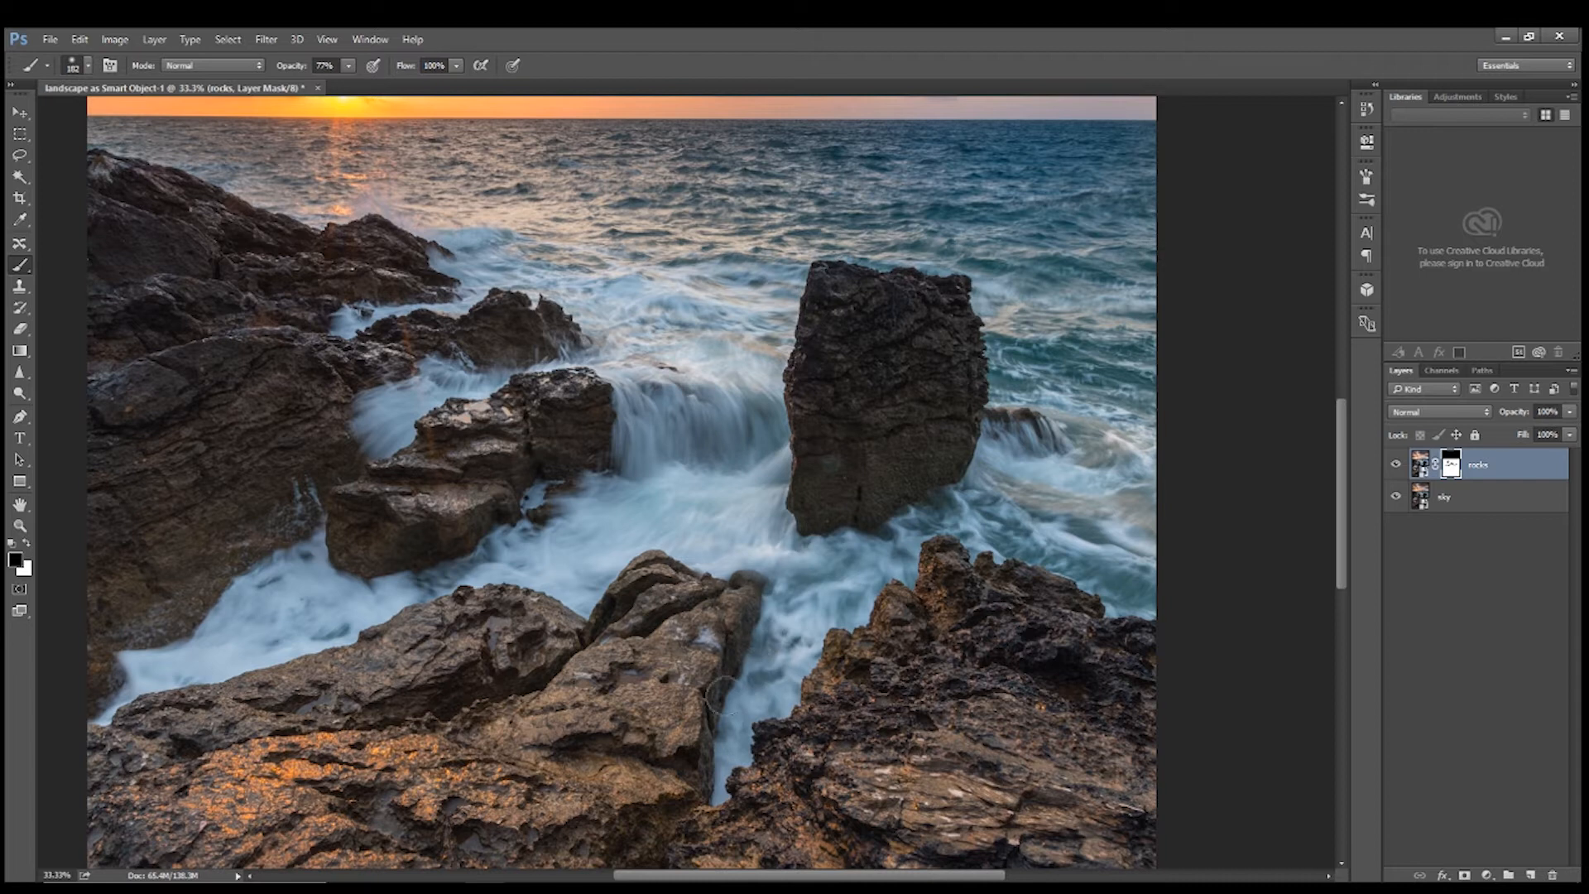
drag(718, 788, 735, 647)
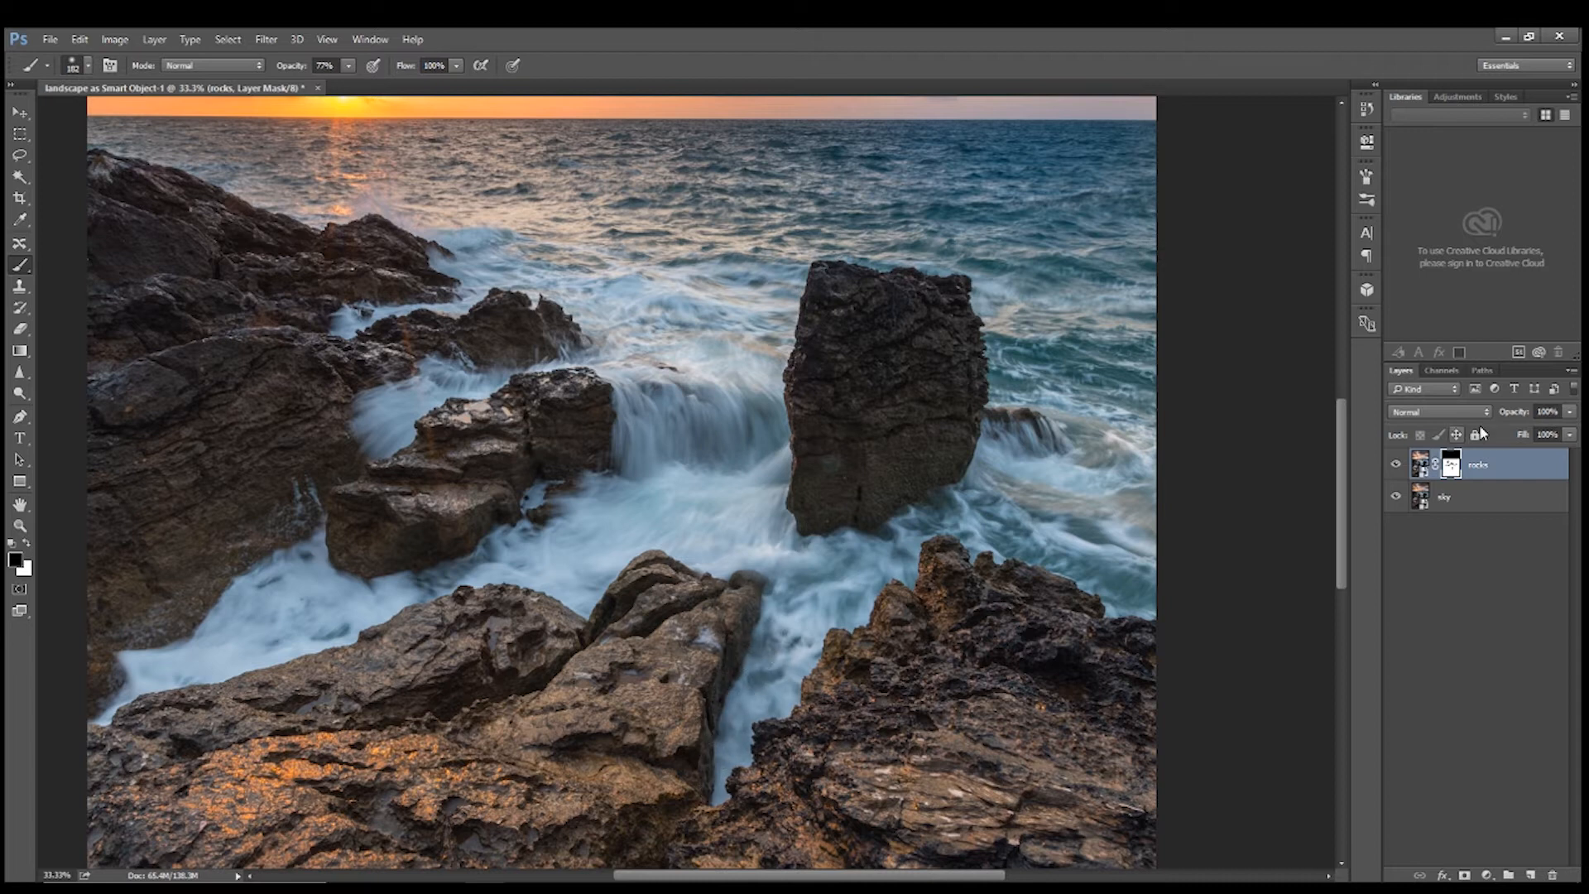
Display the rocks layer's mask on its own to examine the painted strokes, and return to the normal image view
alt+click(1451, 472)
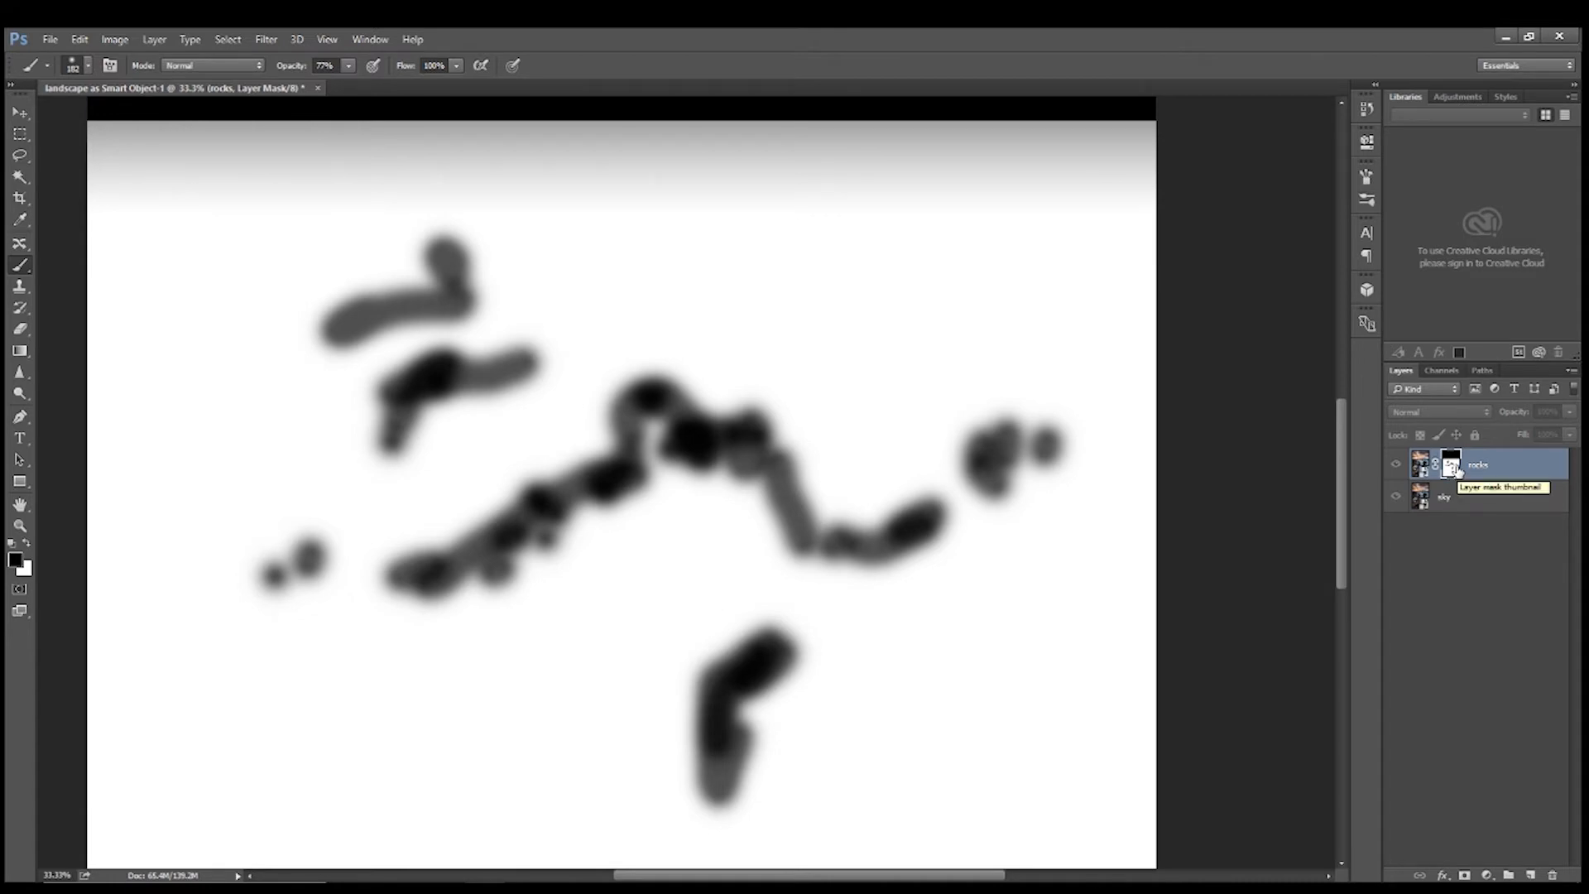
alt+click(1455, 471)
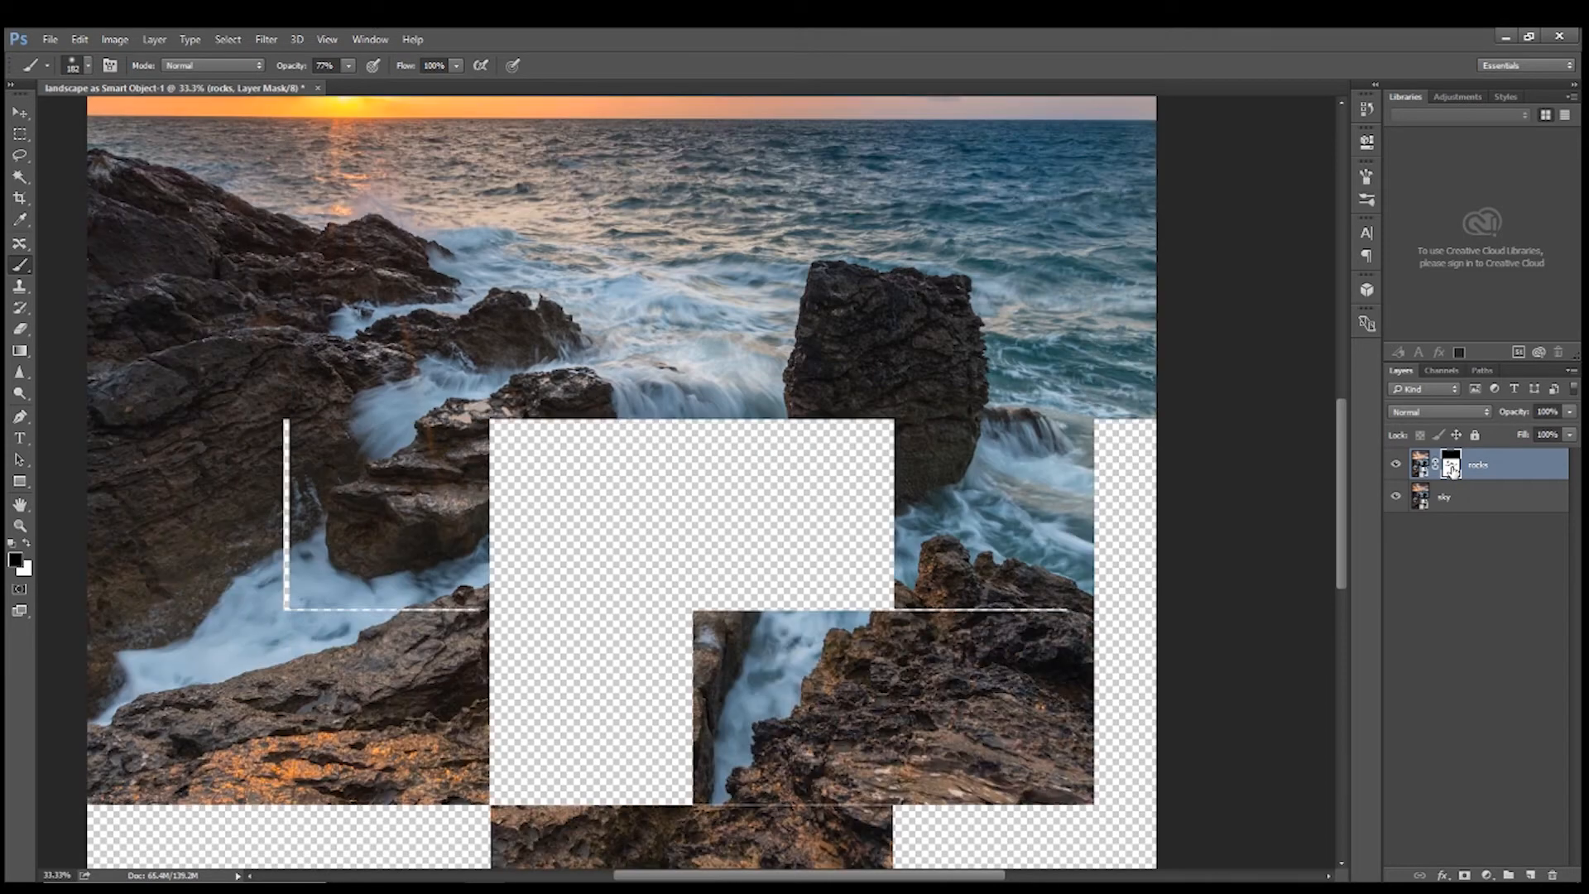
alt+click(1454, 473)
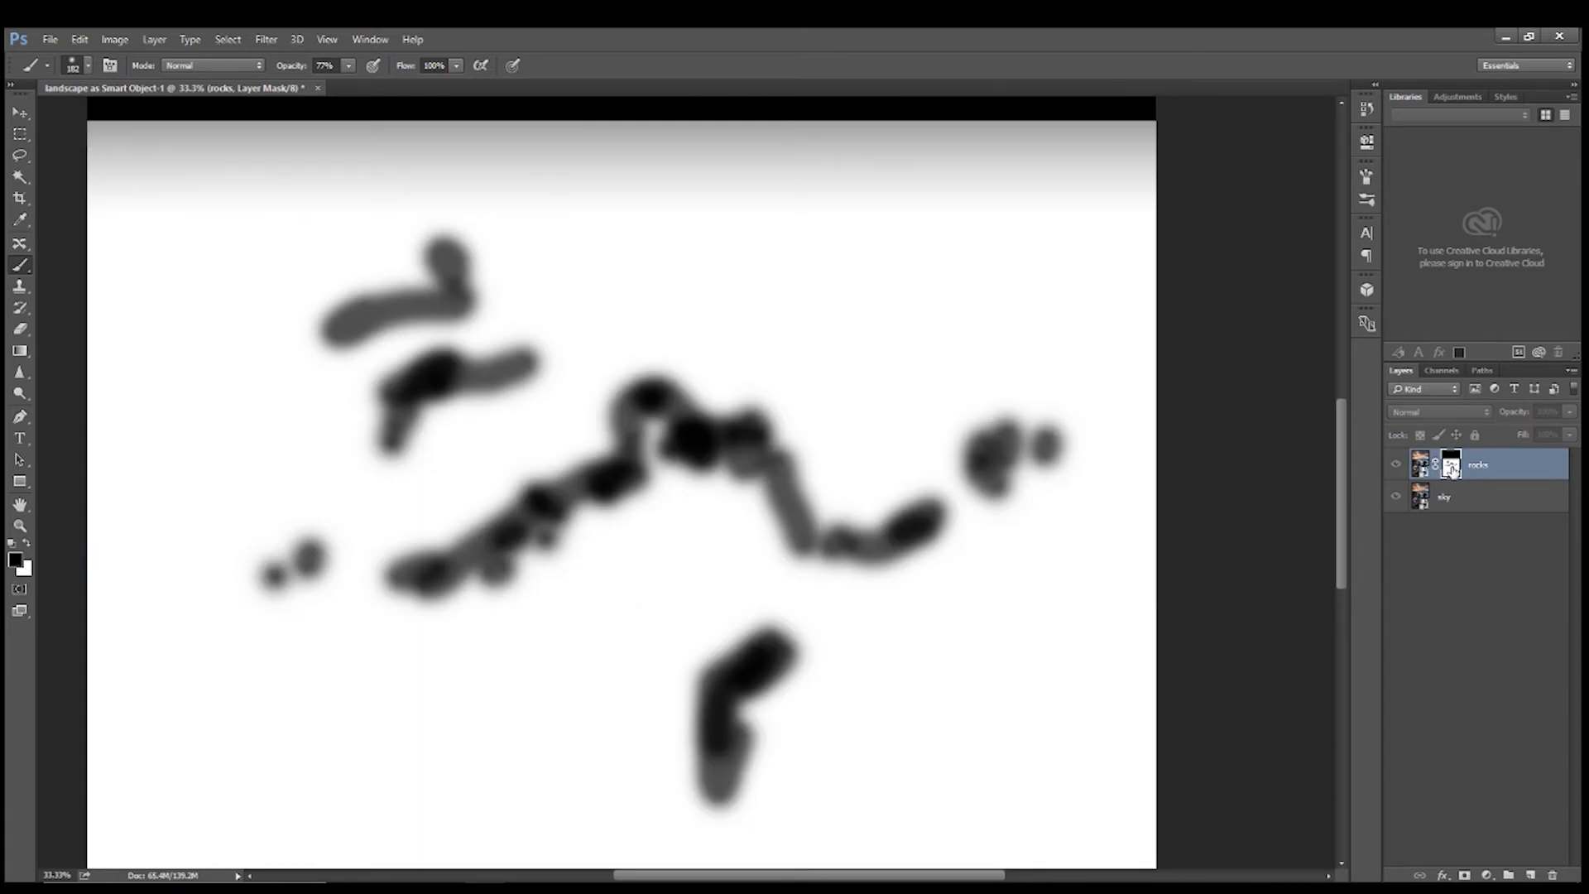
alt+click(1453, 471)
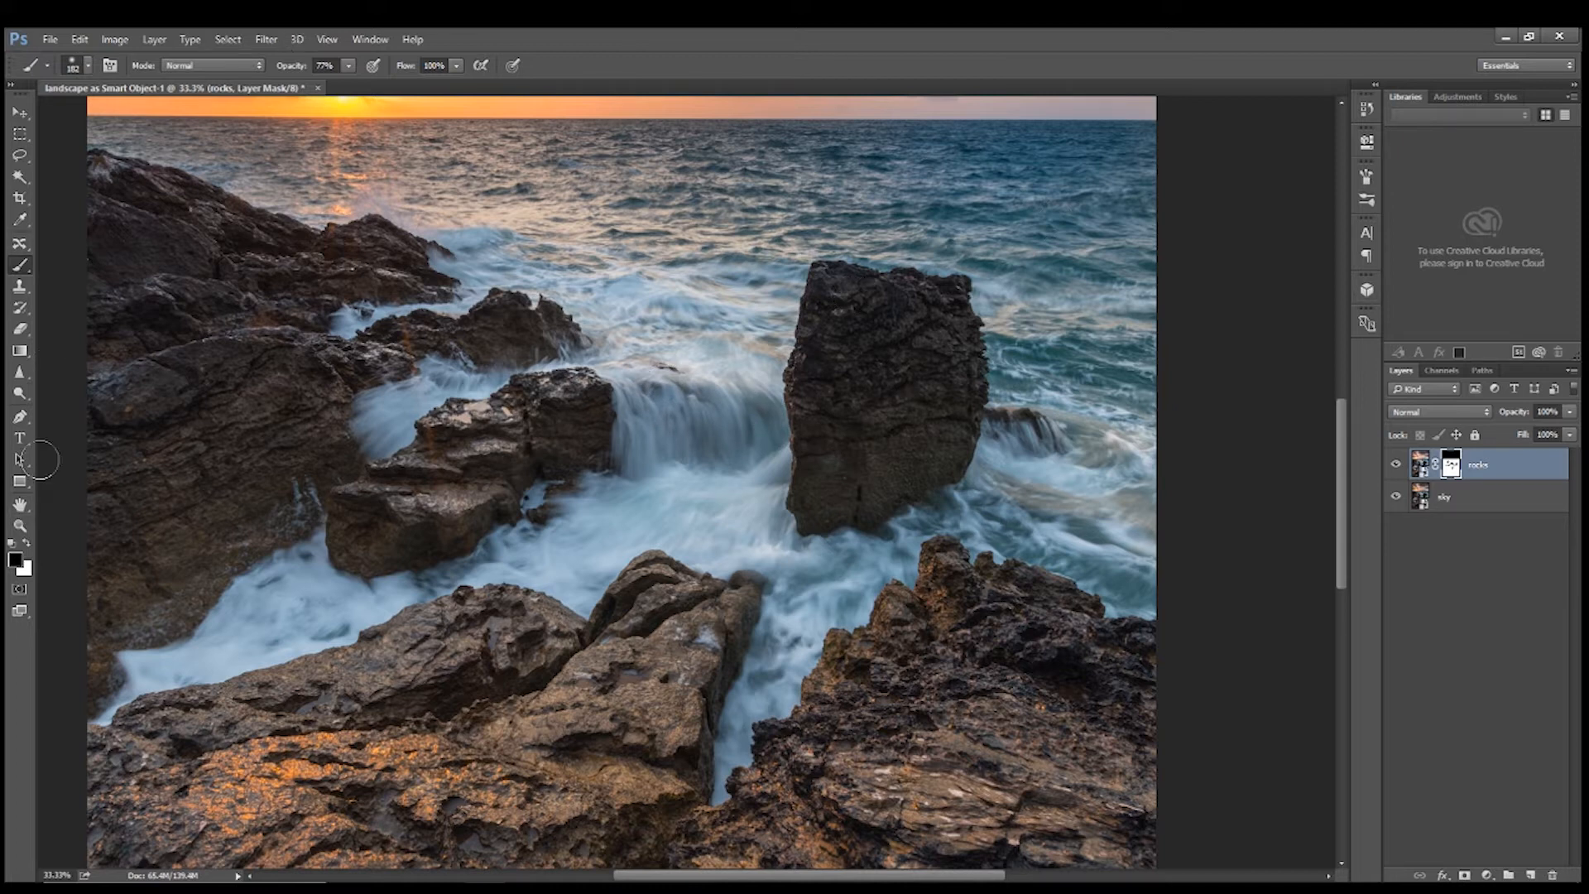
Add a Levels adjustment layer above the rocks layer and set its white input level to 229
click(20, 526)
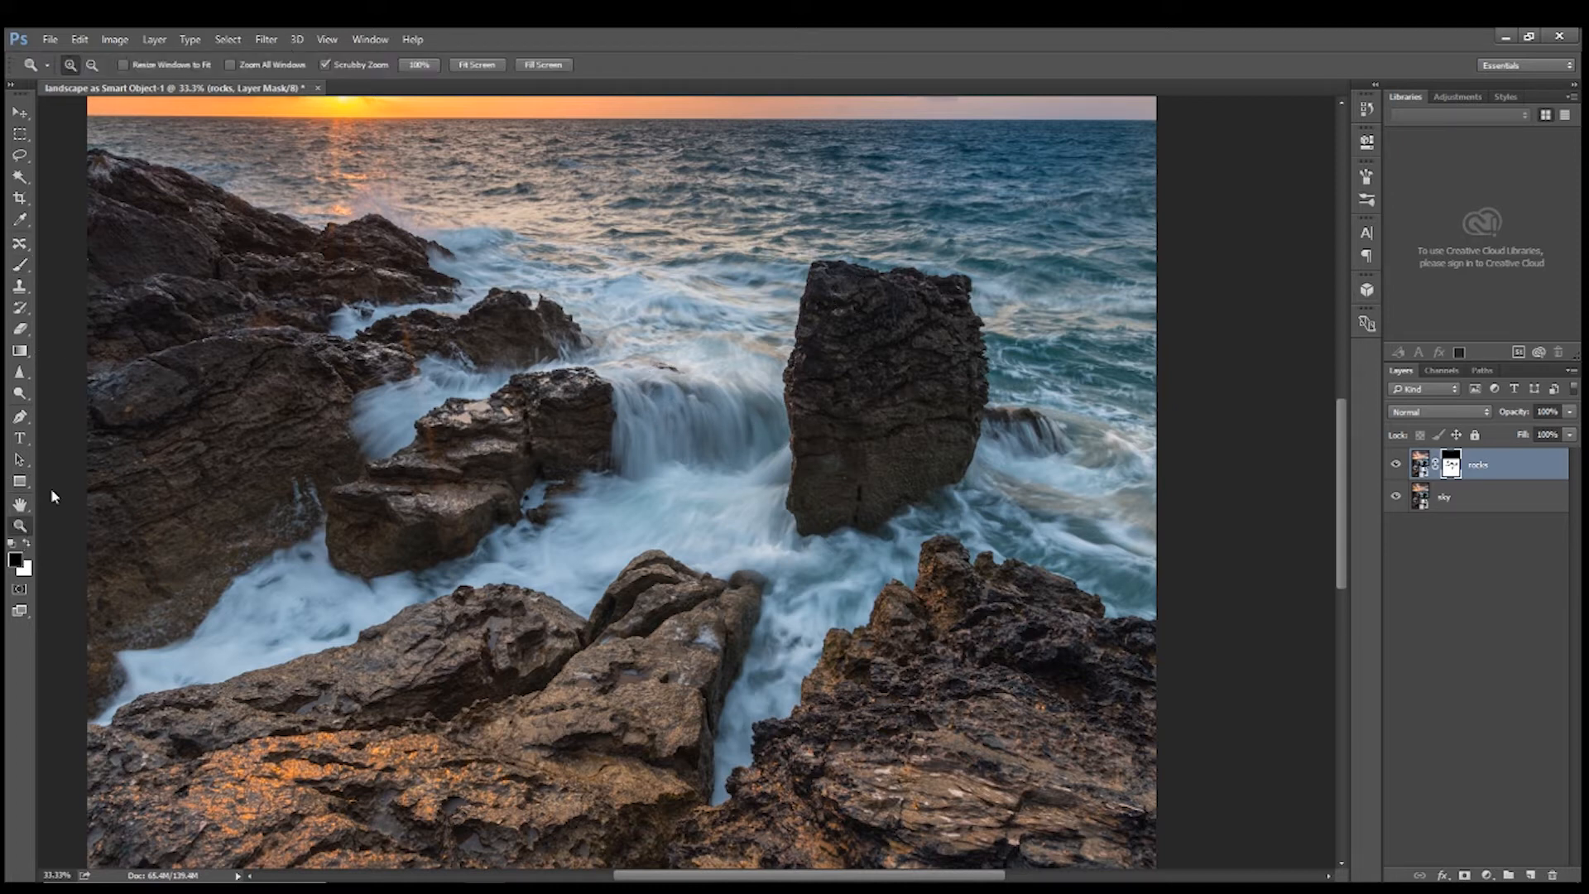
click(477, 65)
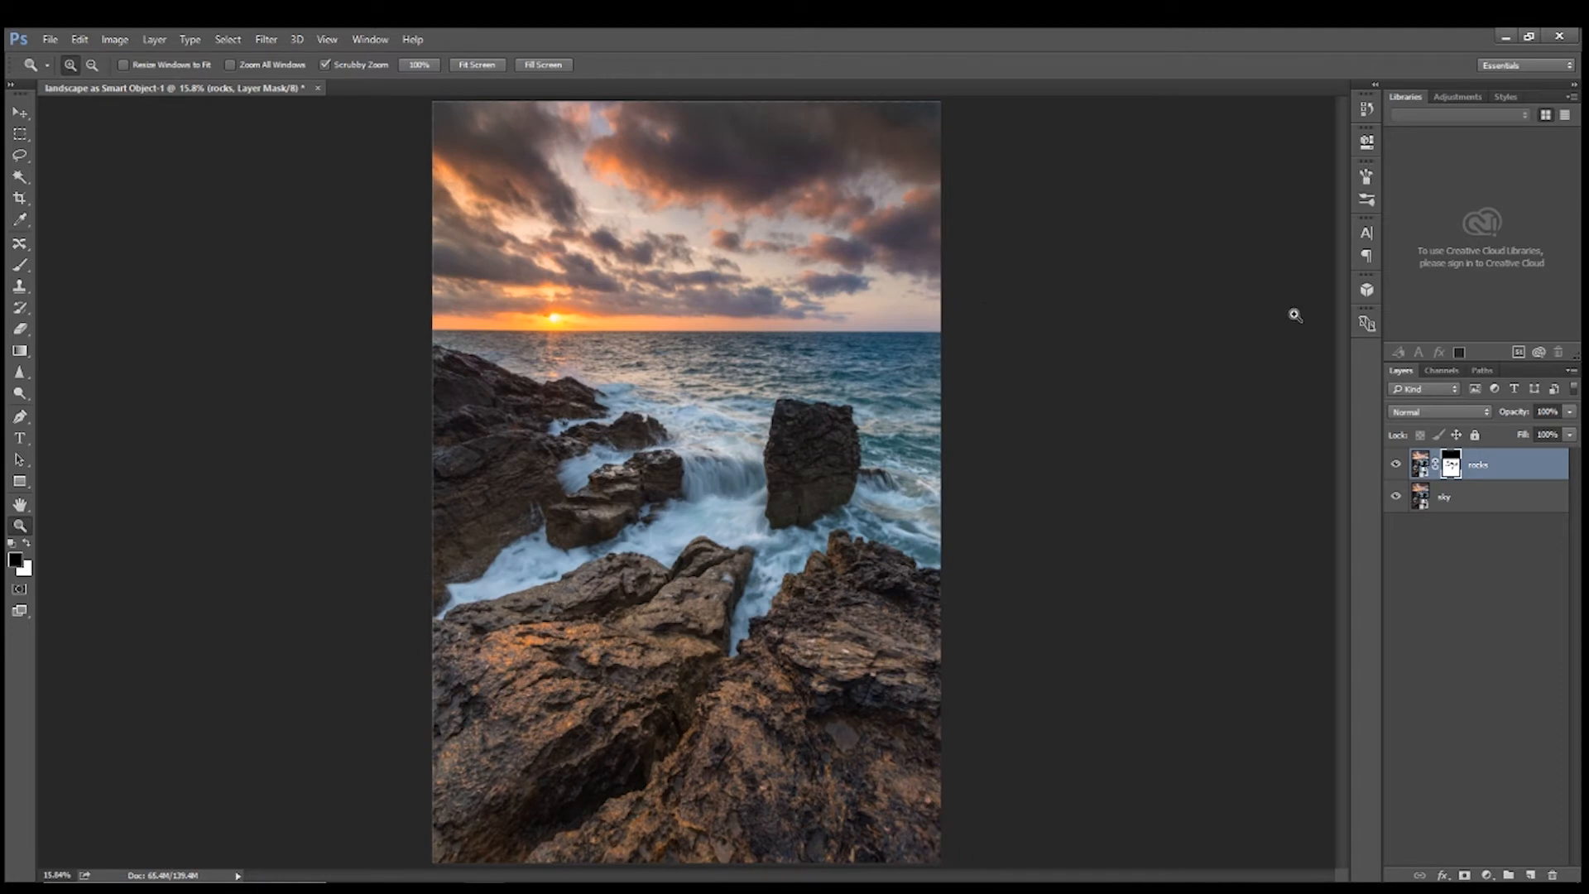
click(1489, 876)
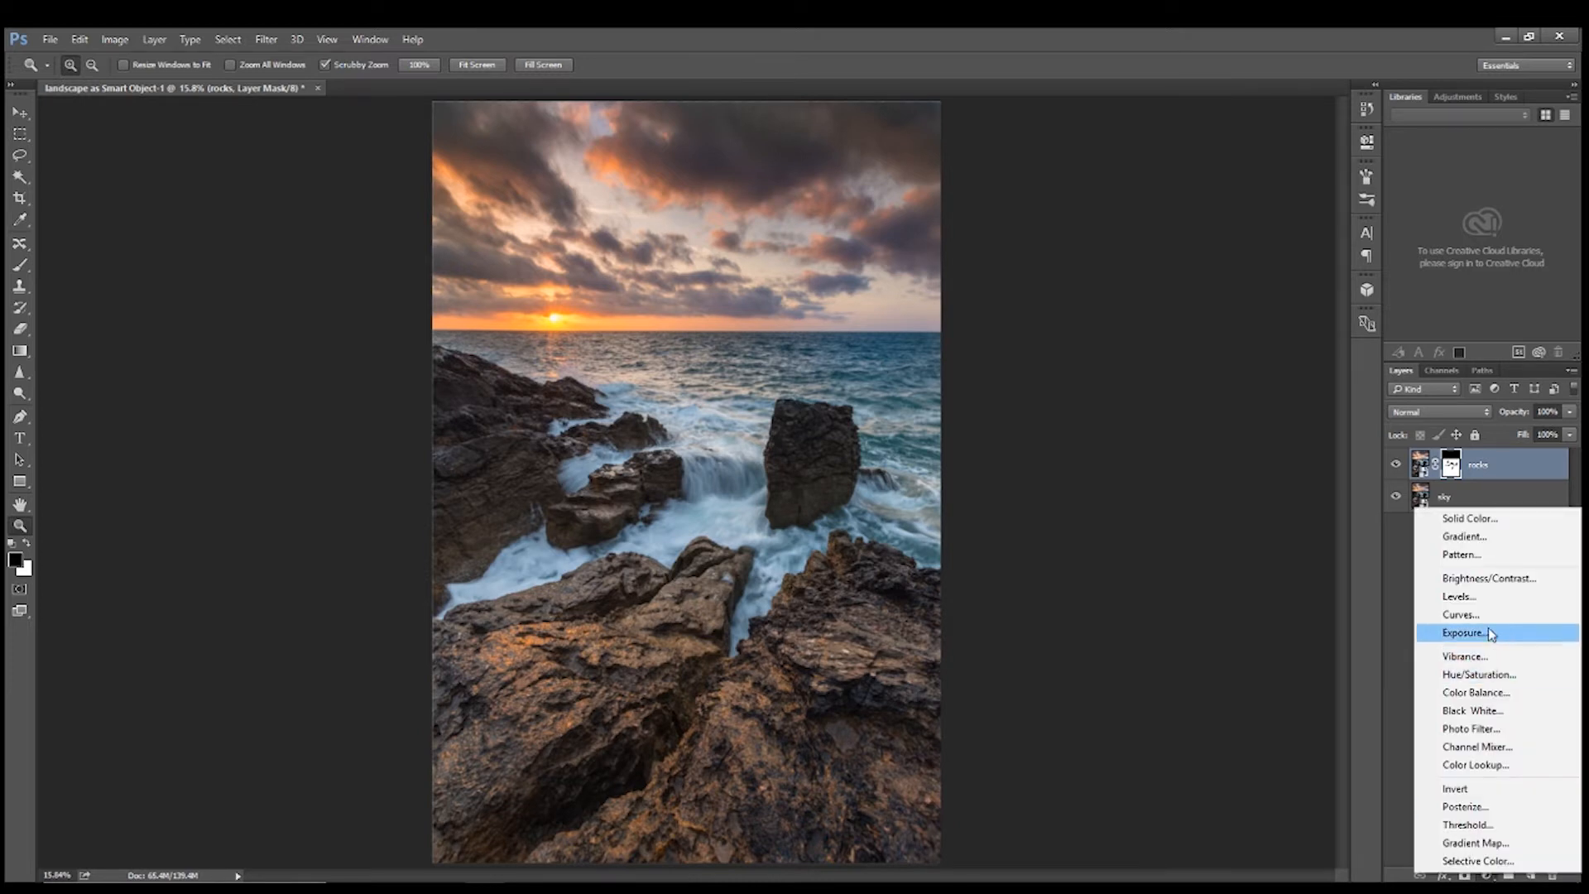
click(1486, 601)
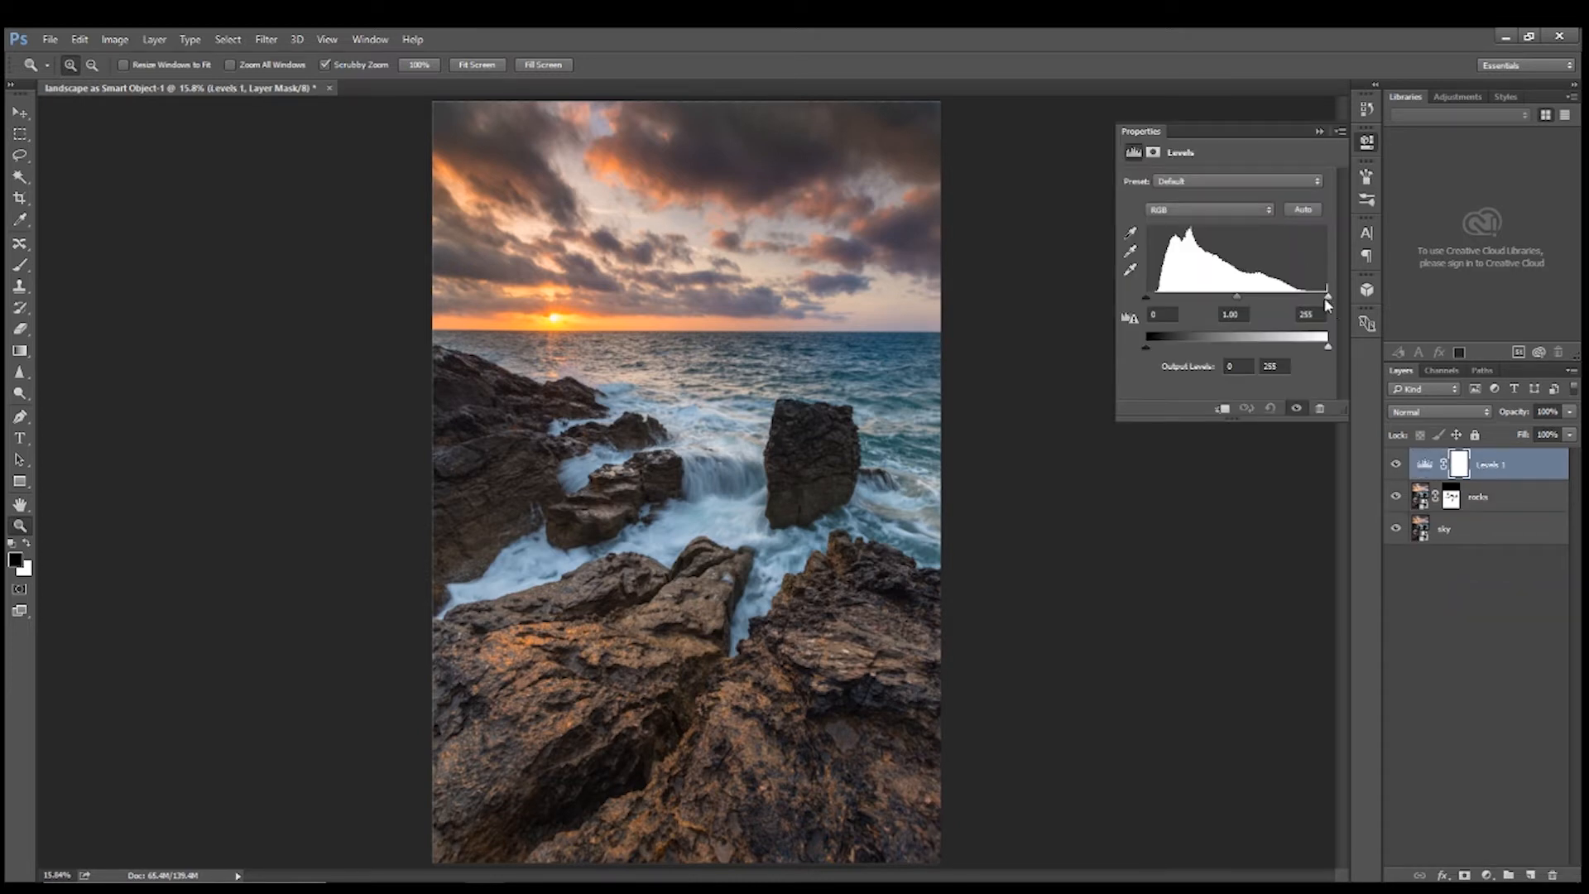
drag(1327, 301, 1321, 302)
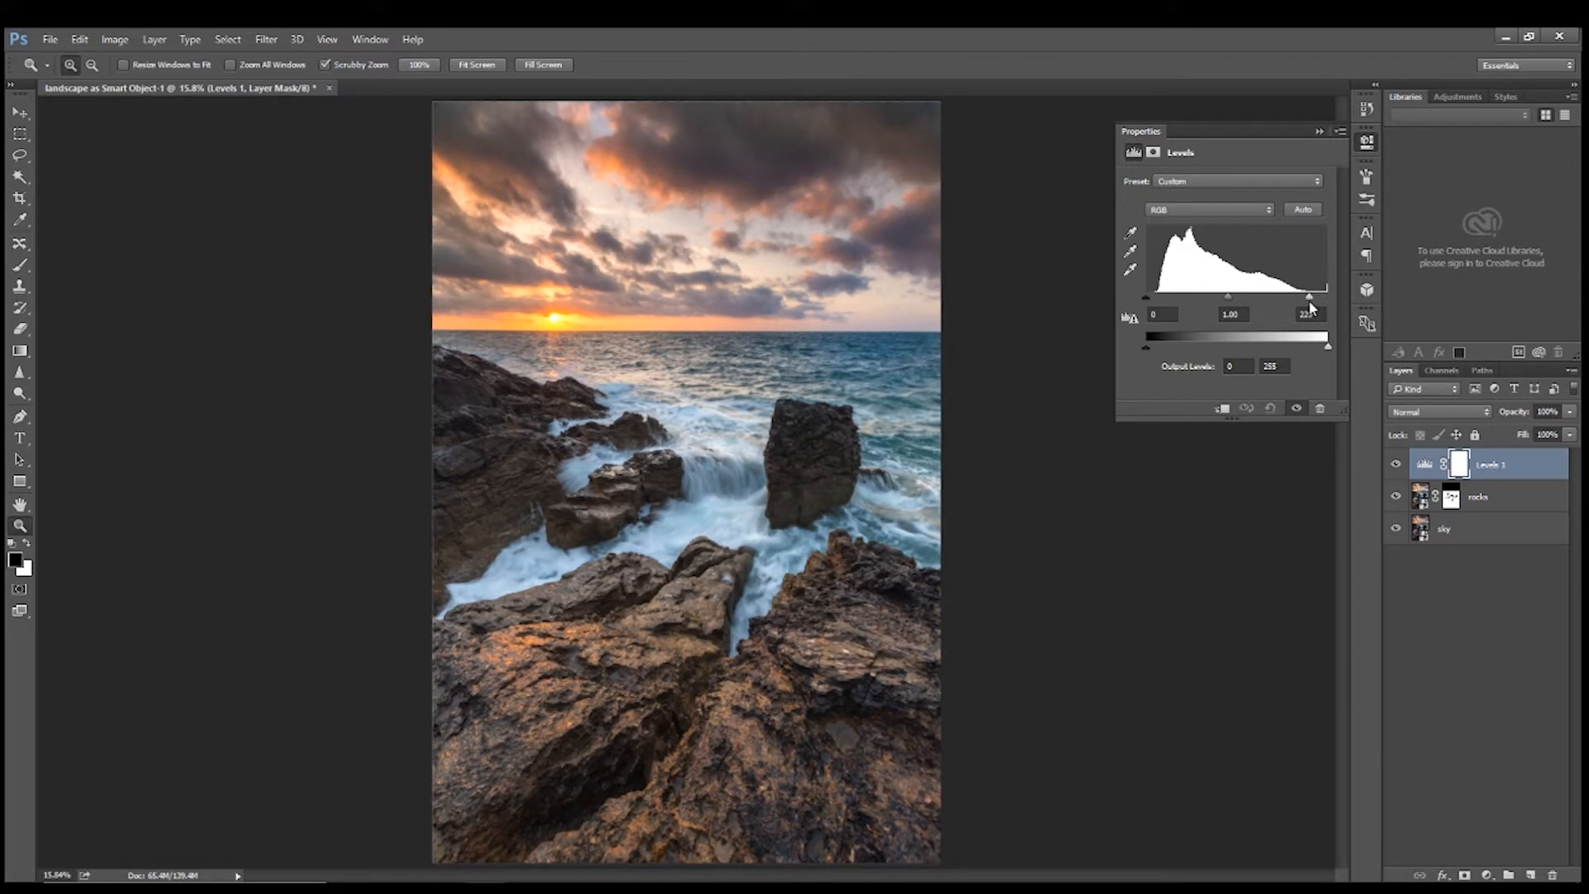
click(1487, 876)
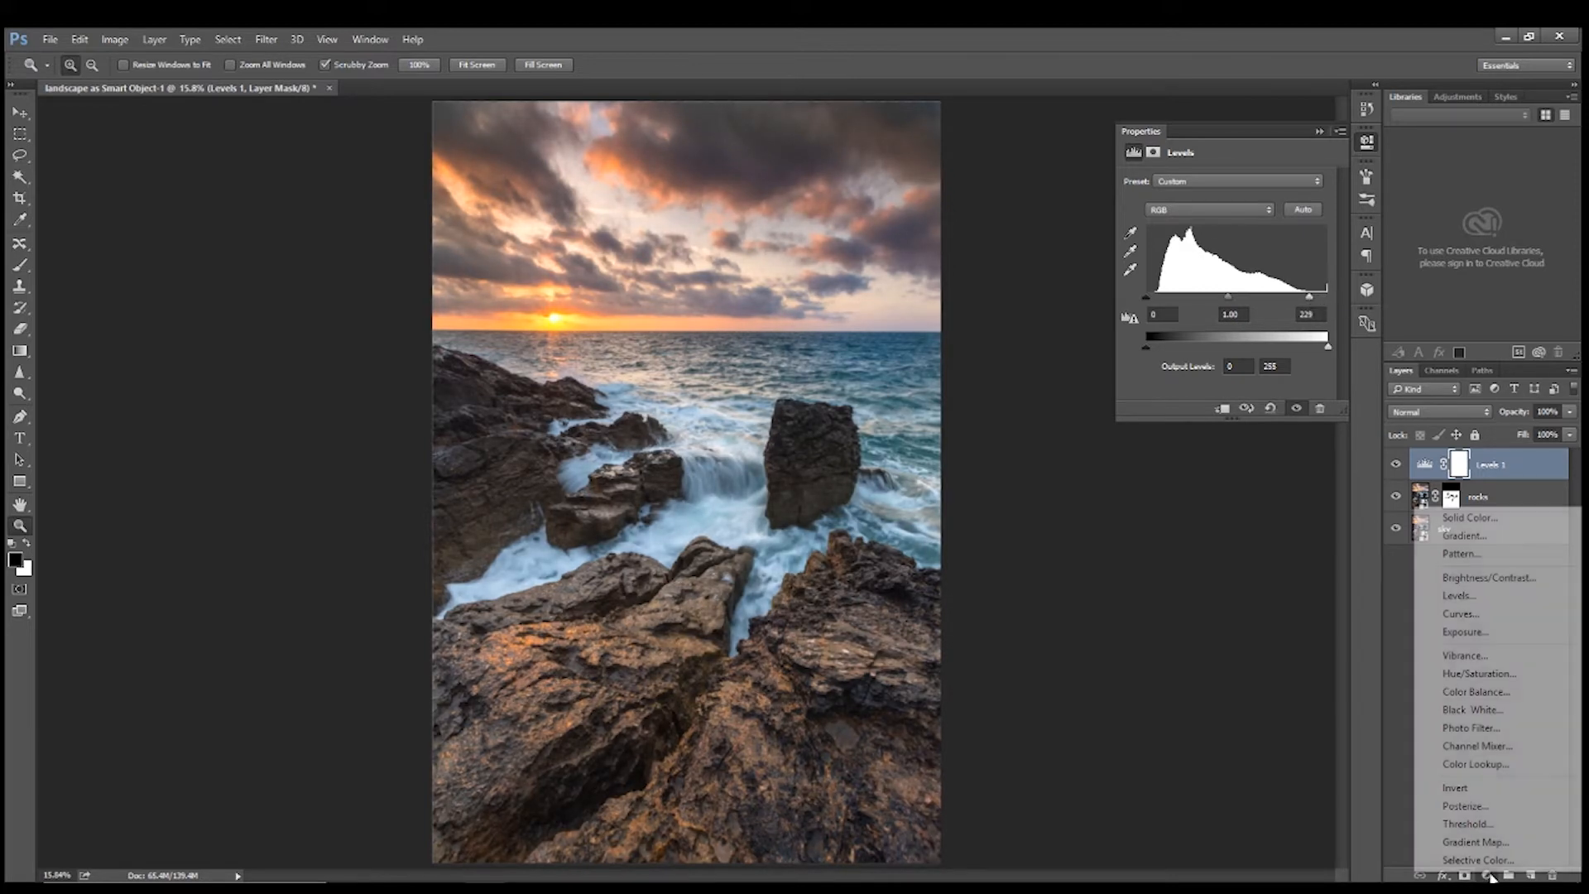
click(1315, 125)
click(1318, 132)
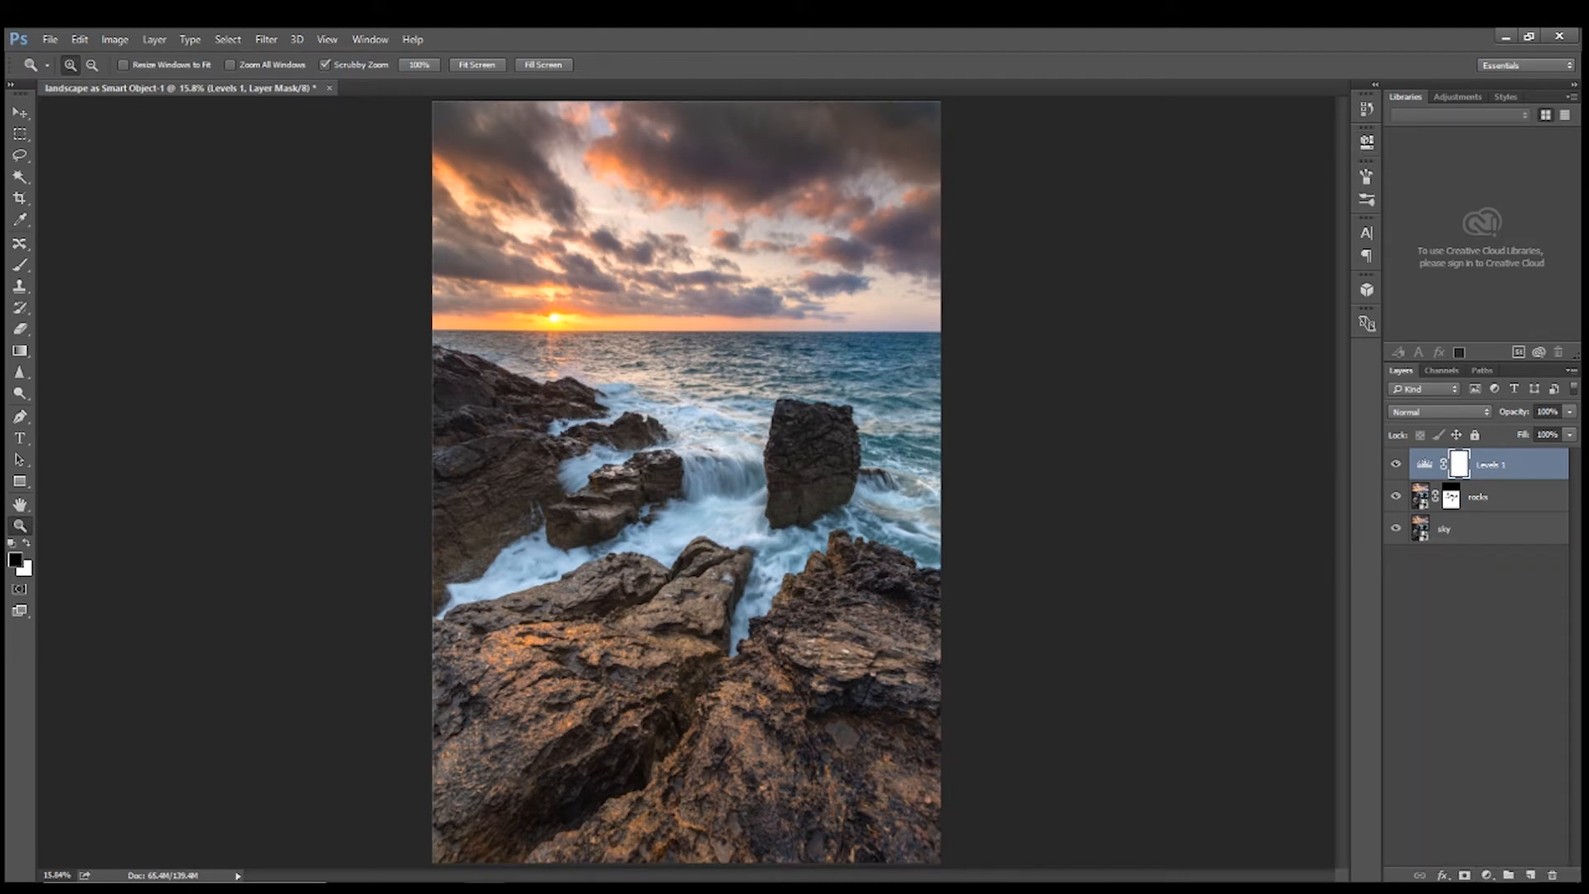
click(1464, 875)
key(ctrl+z)
Add a Hue/Saturation adjustment layer above the Levels layer and slightly increase the master saturation
click(1483, 874)
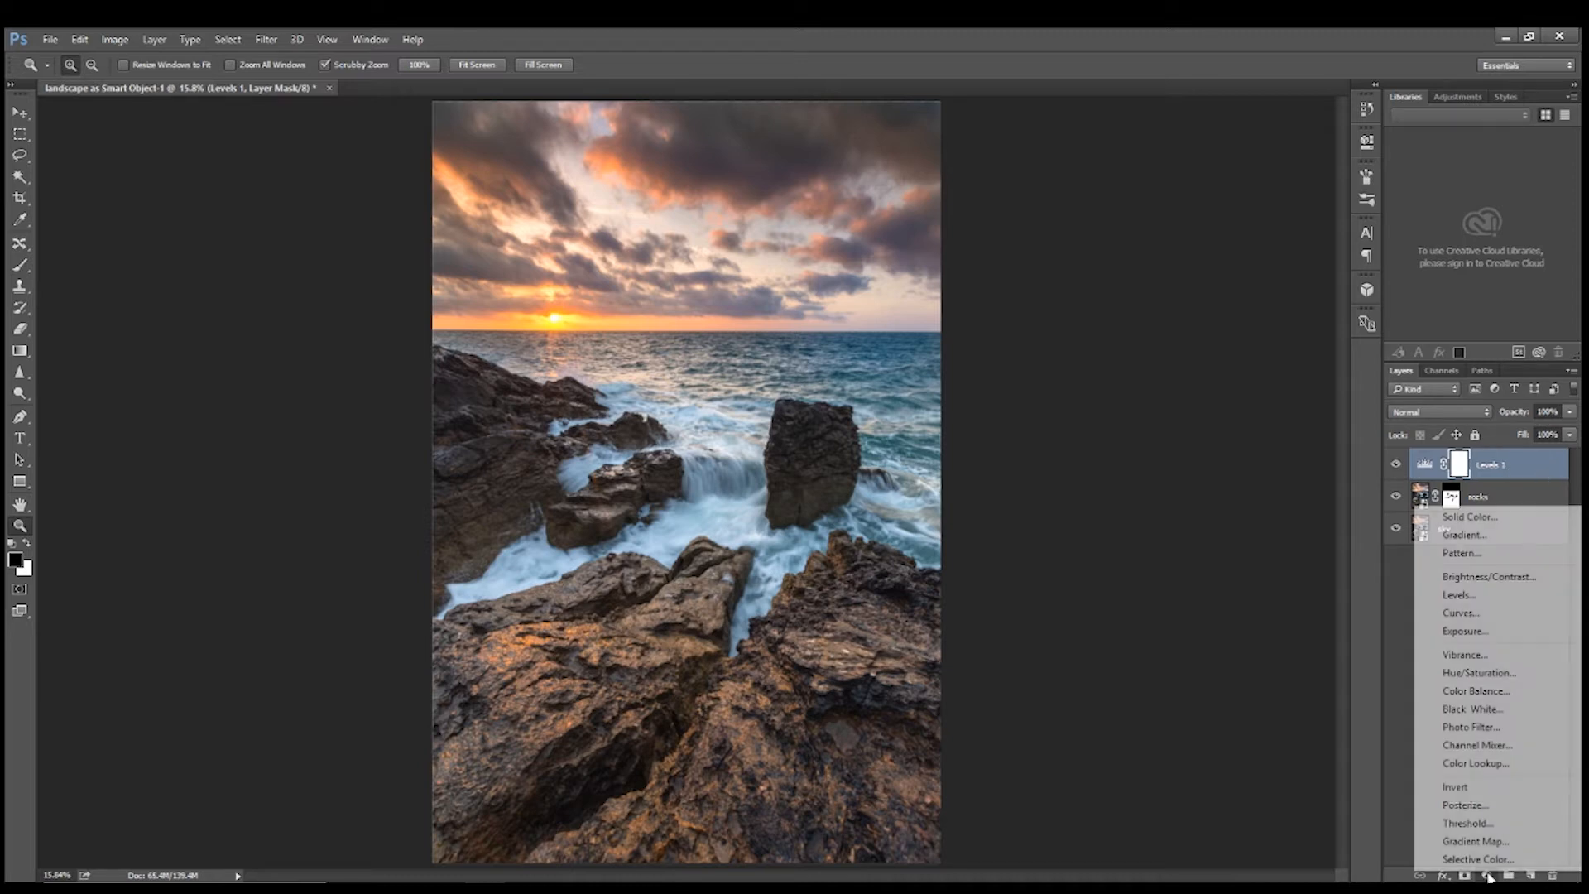
click(1481, 673)
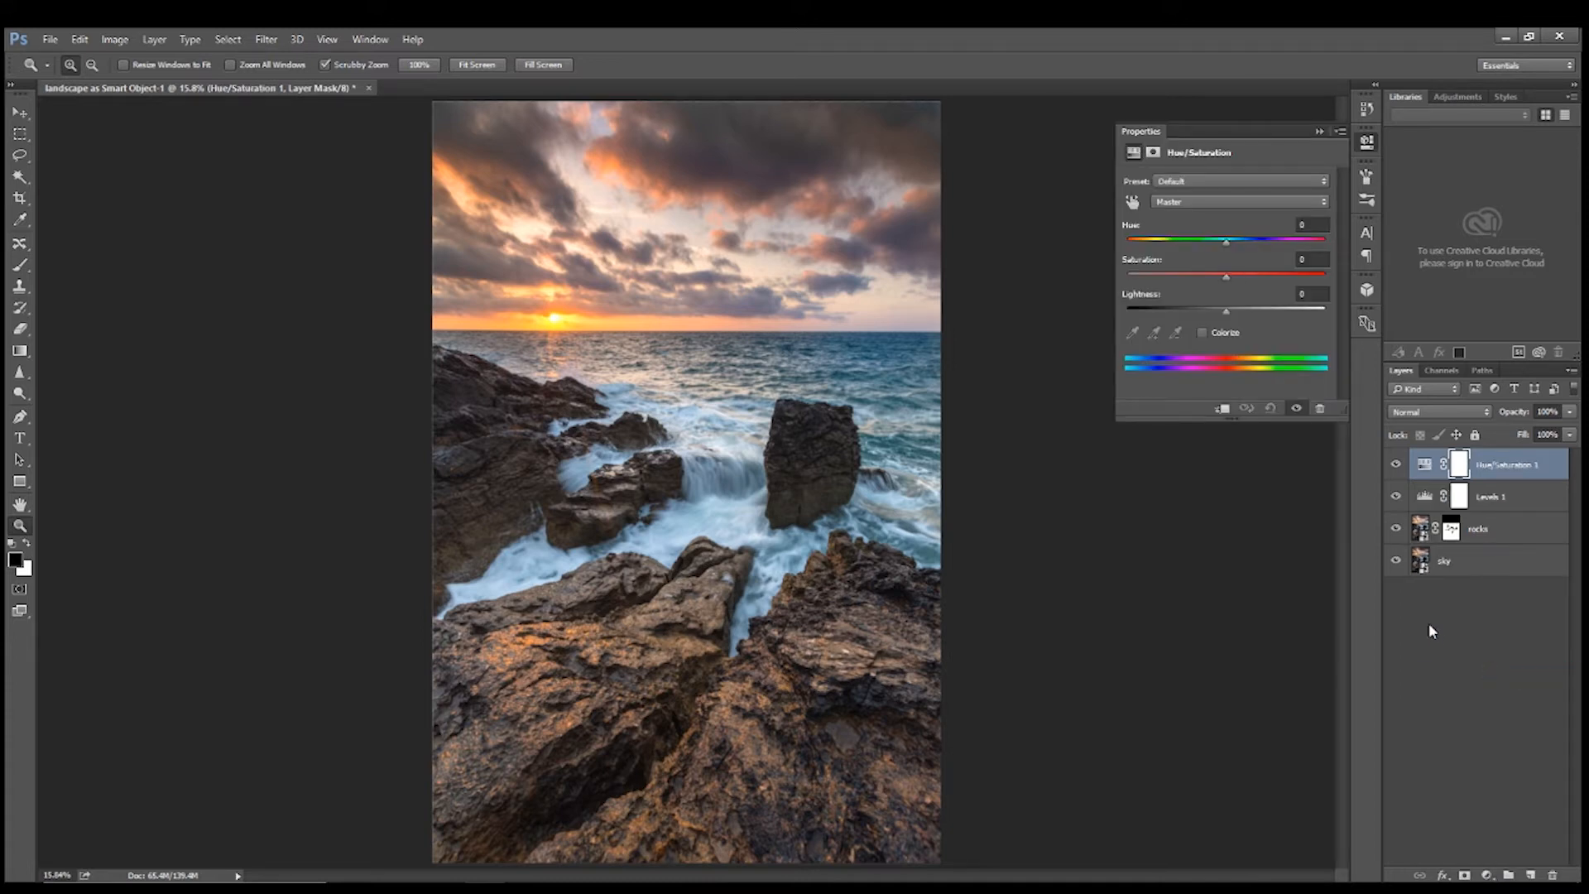
drag(1234, 278, 1232, 279)
click(1319, 131)
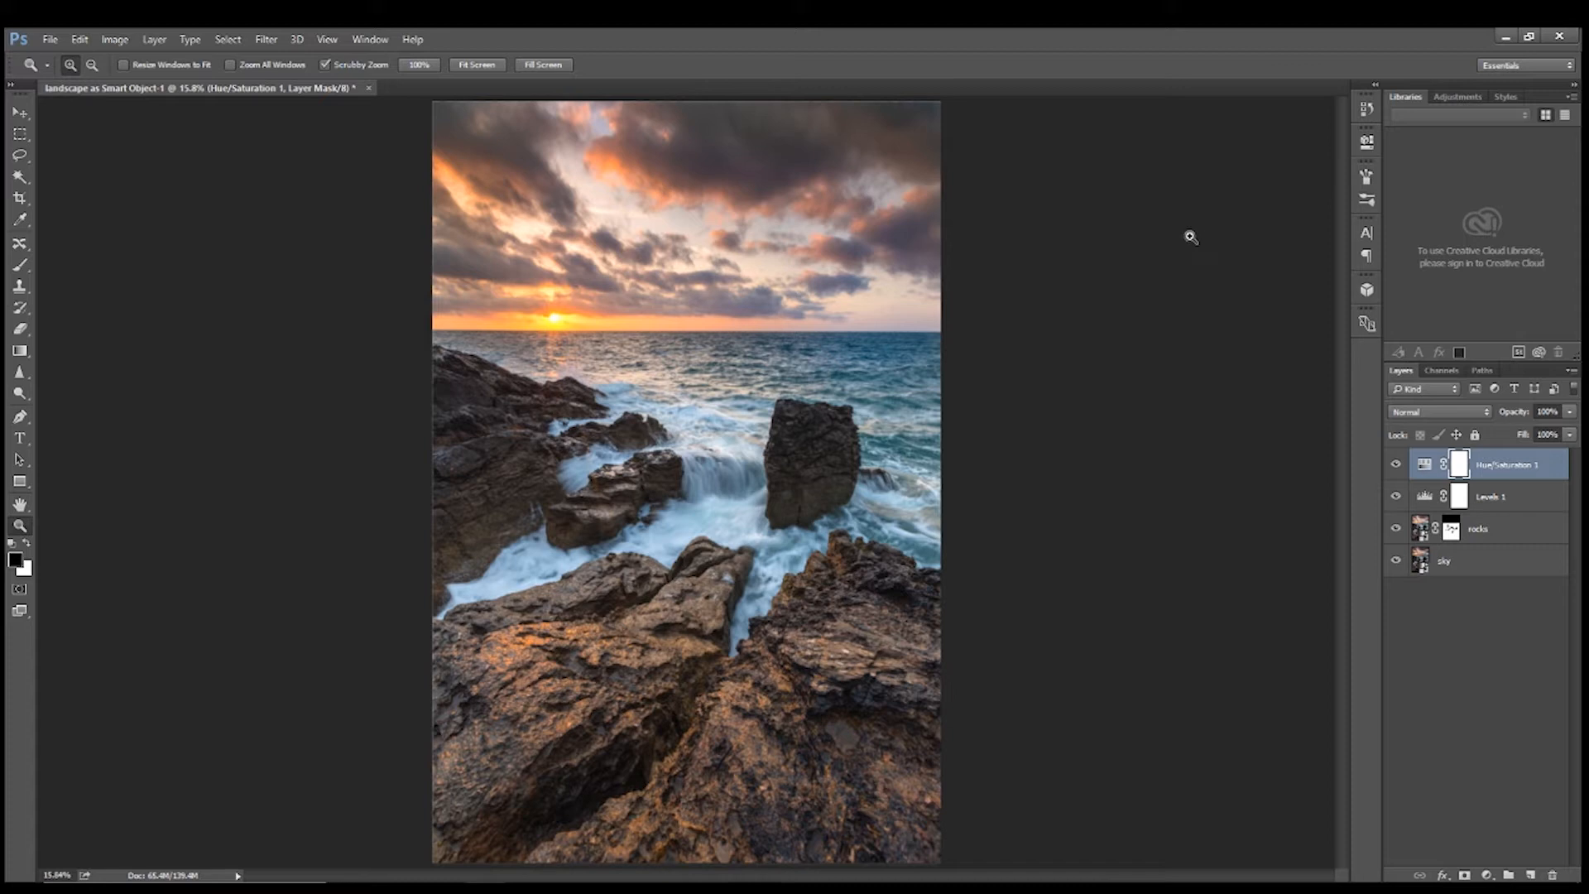
Stamp all visible layers into a new top layer and apply a High Pass filter with a small radius to it
drag(638, 251, 667, 279)
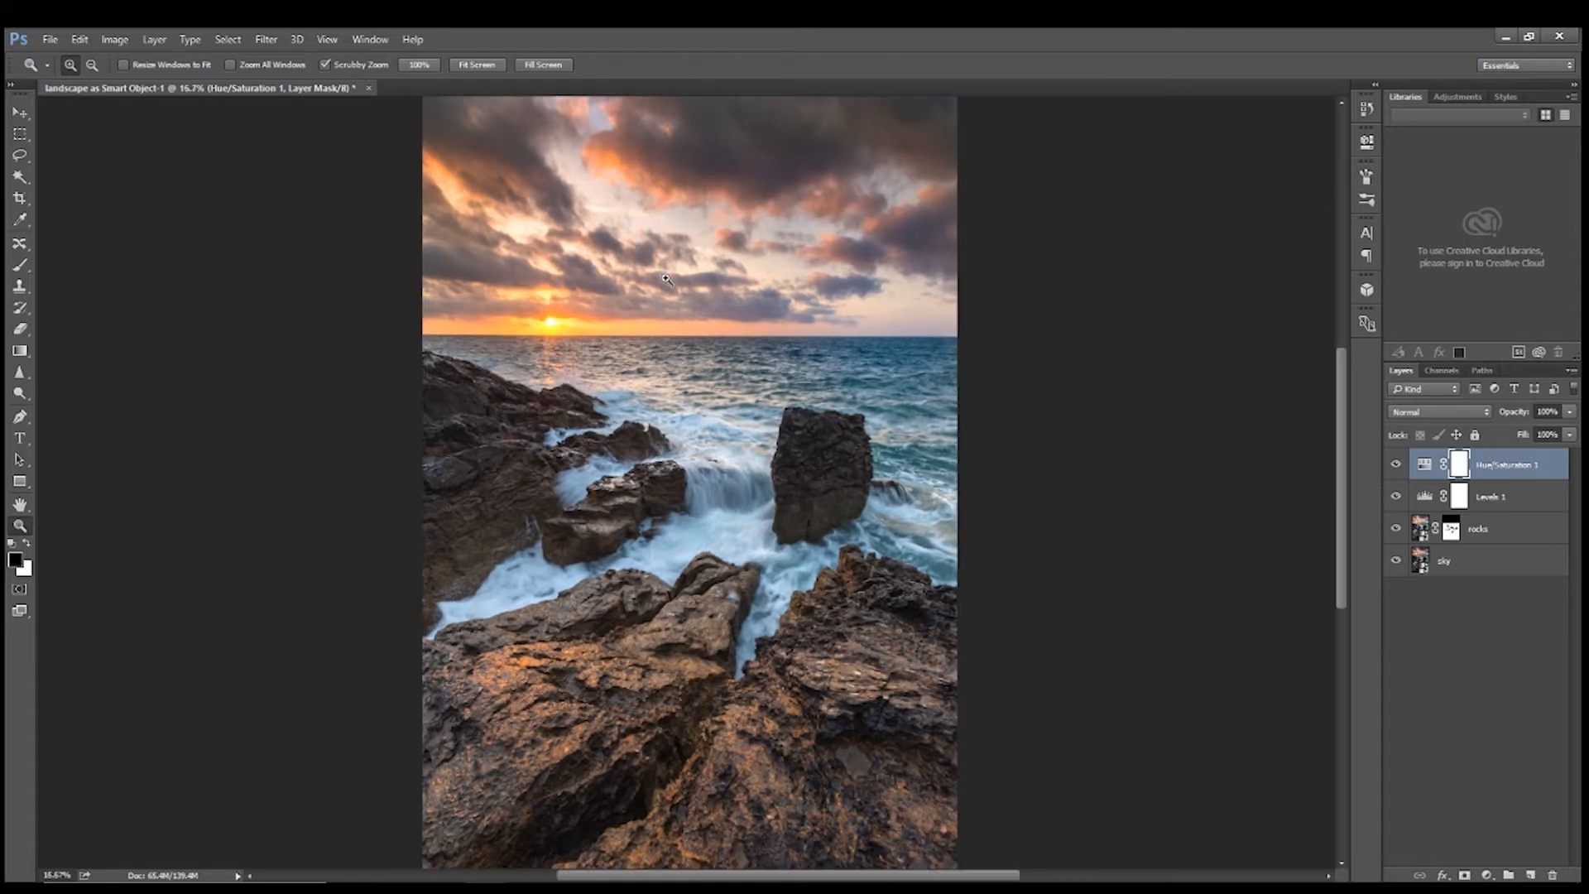
click(485, 65)
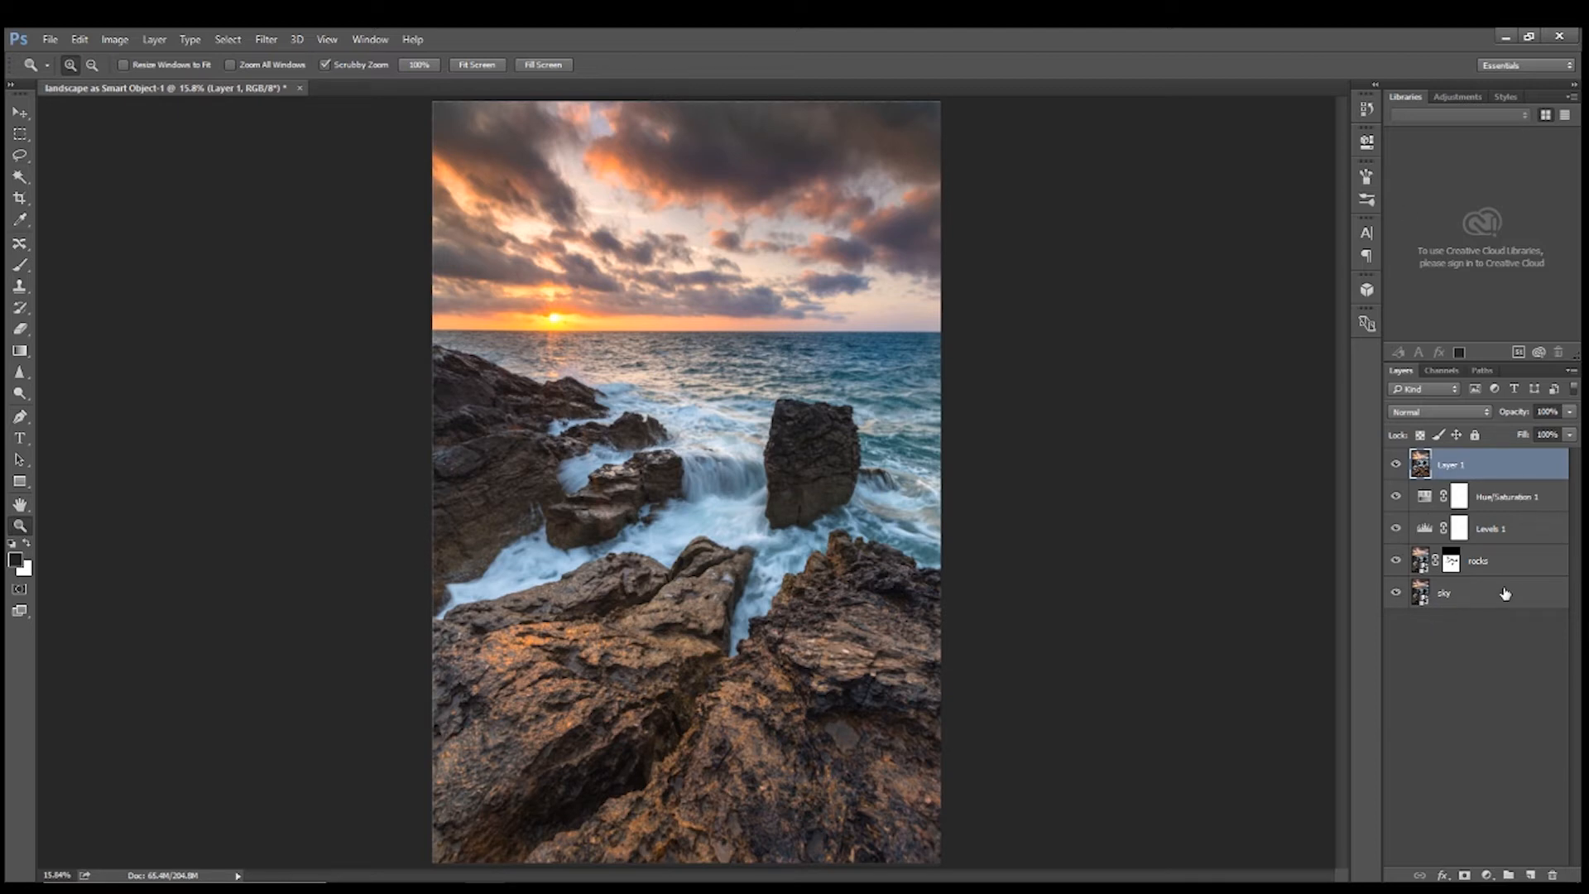
click(266, 39)
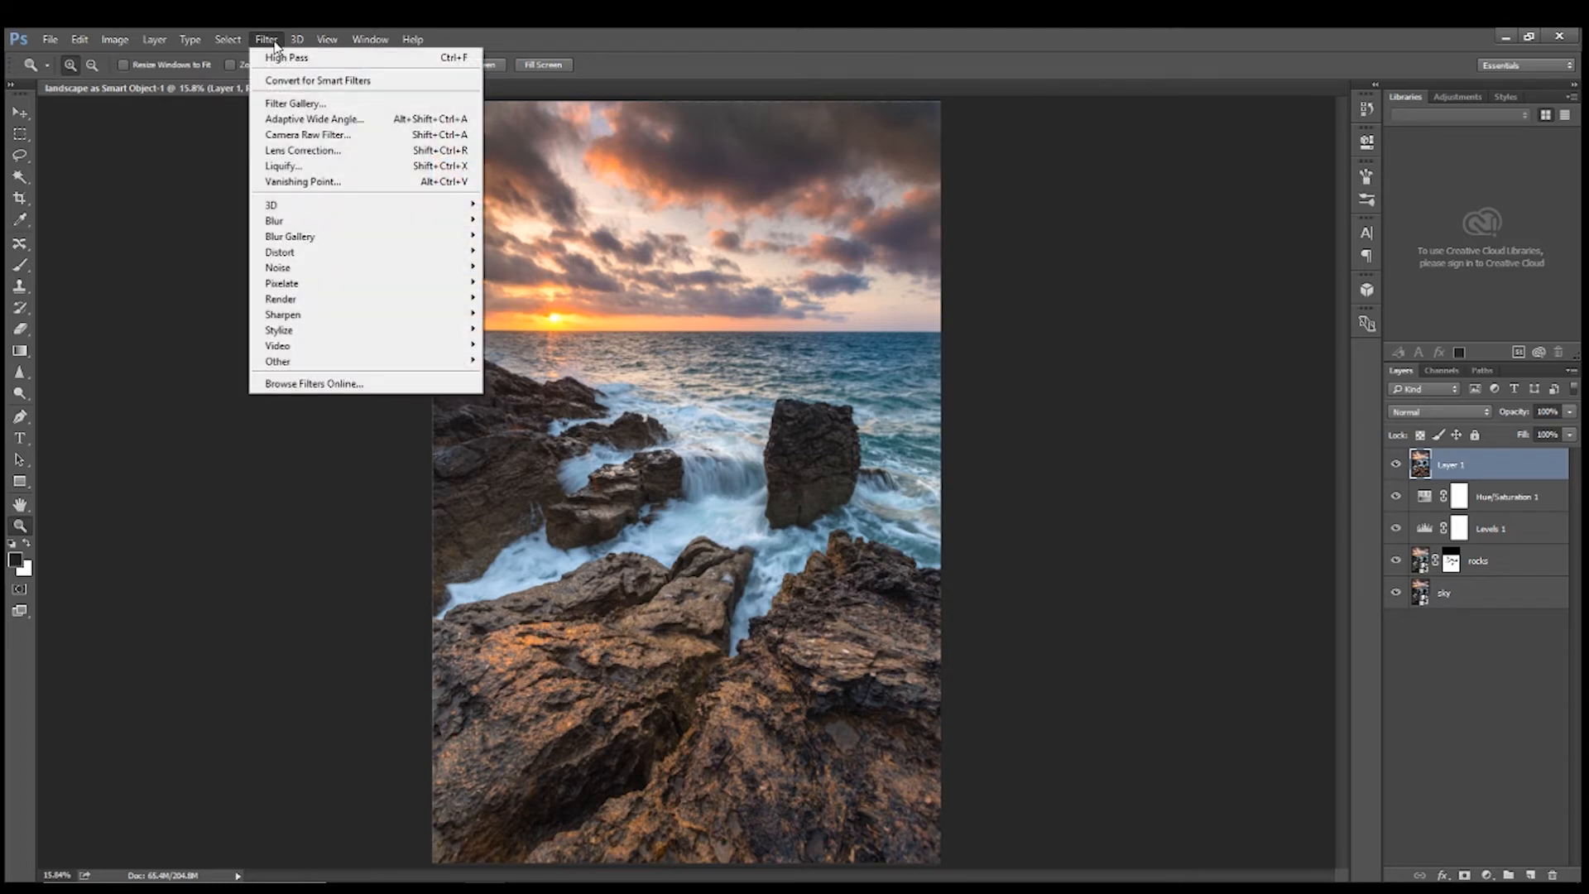
mouse_move(277, 361)
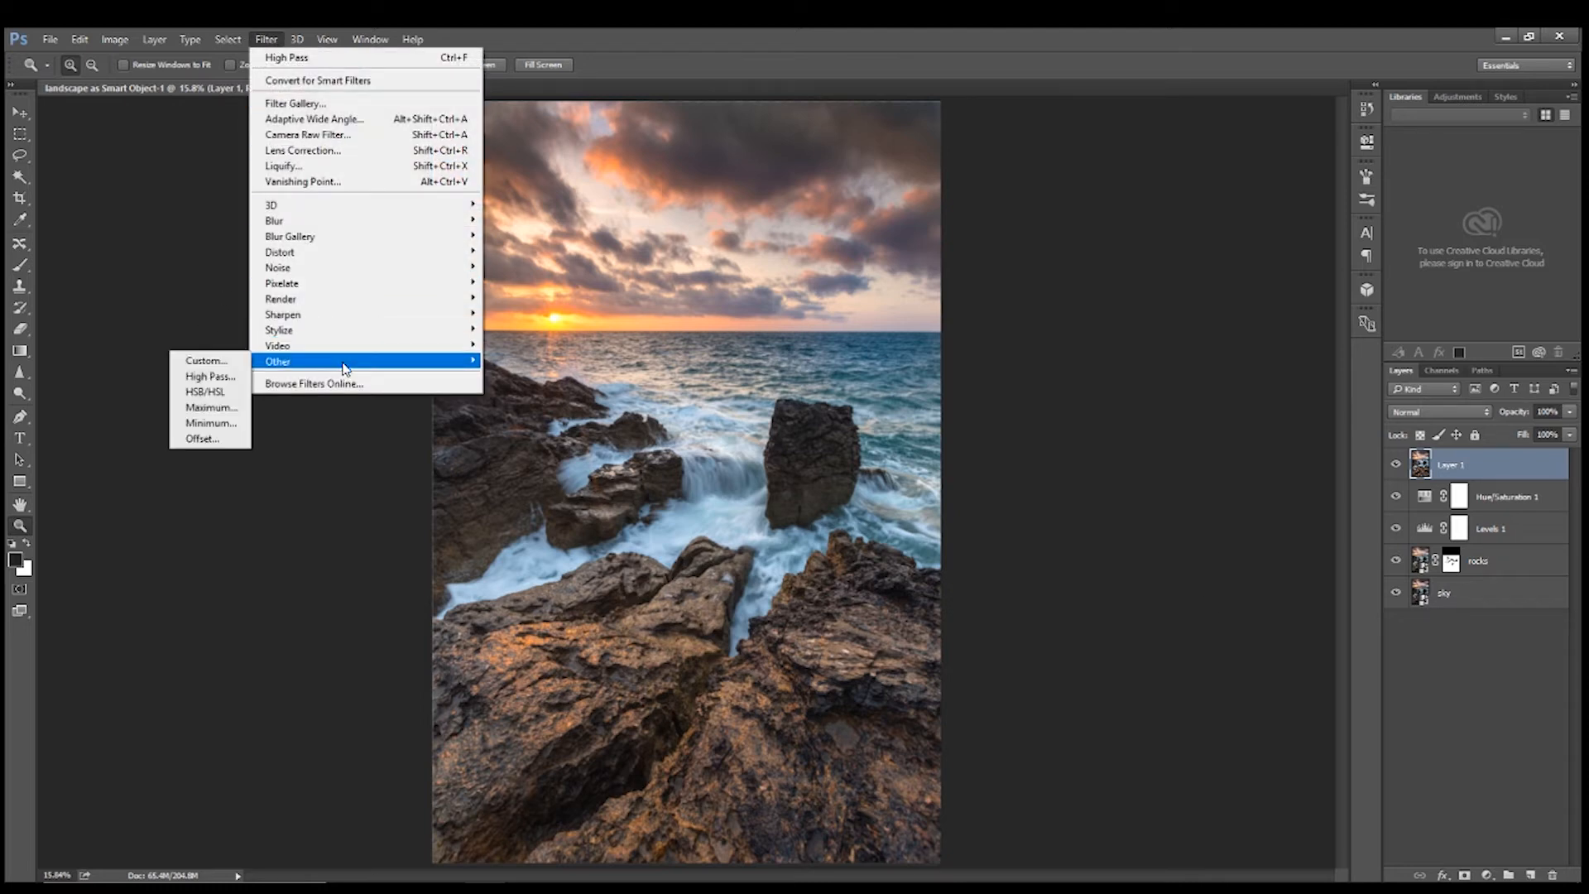
click(227, 382)
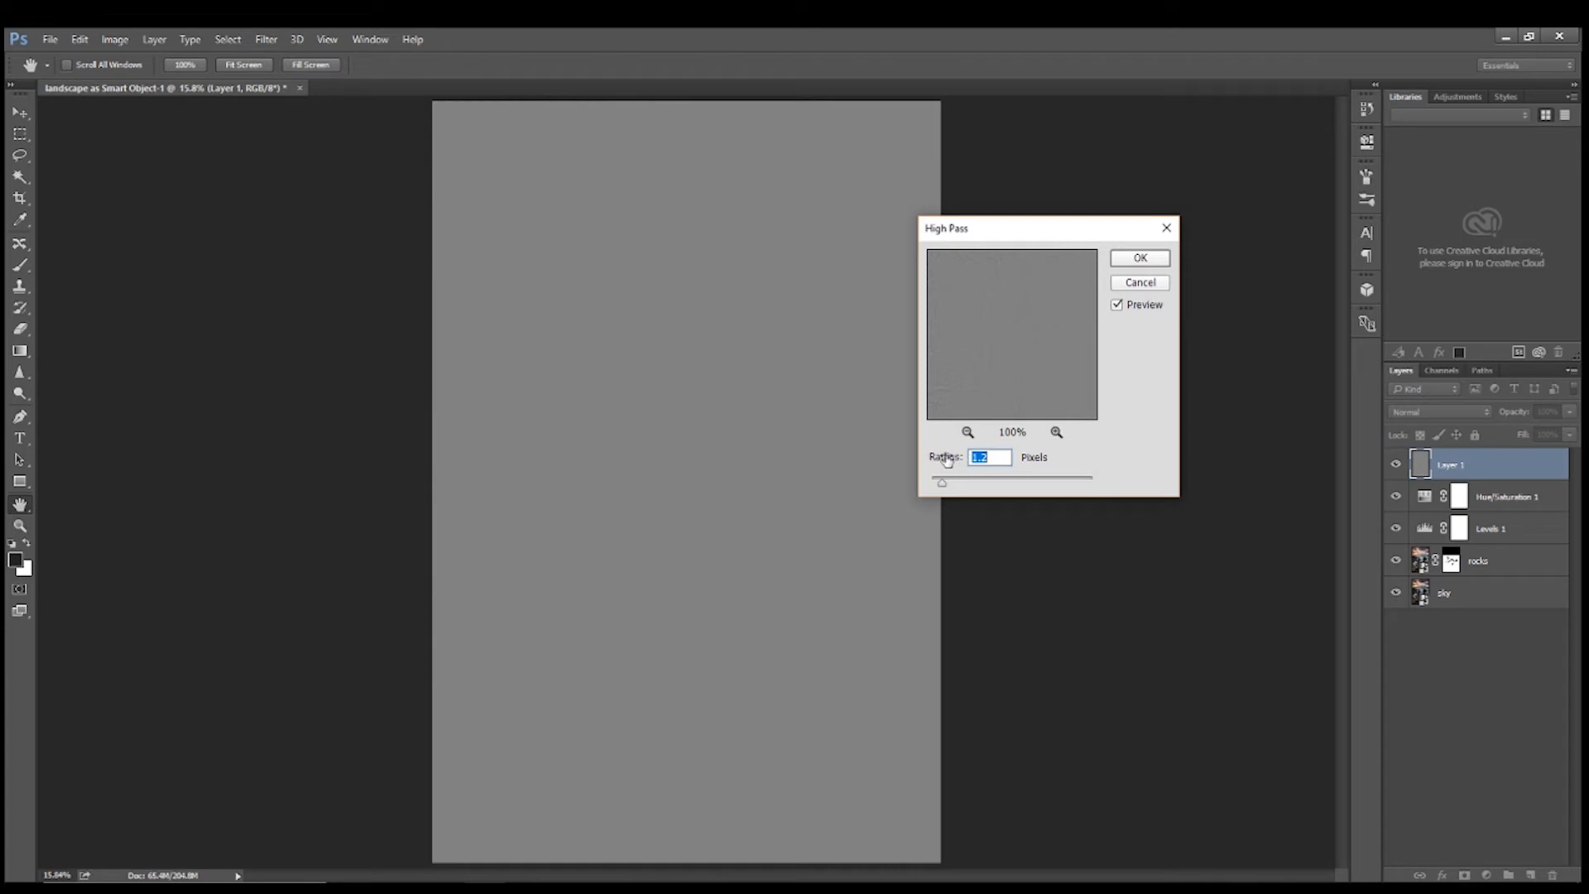
click(1139, 258)
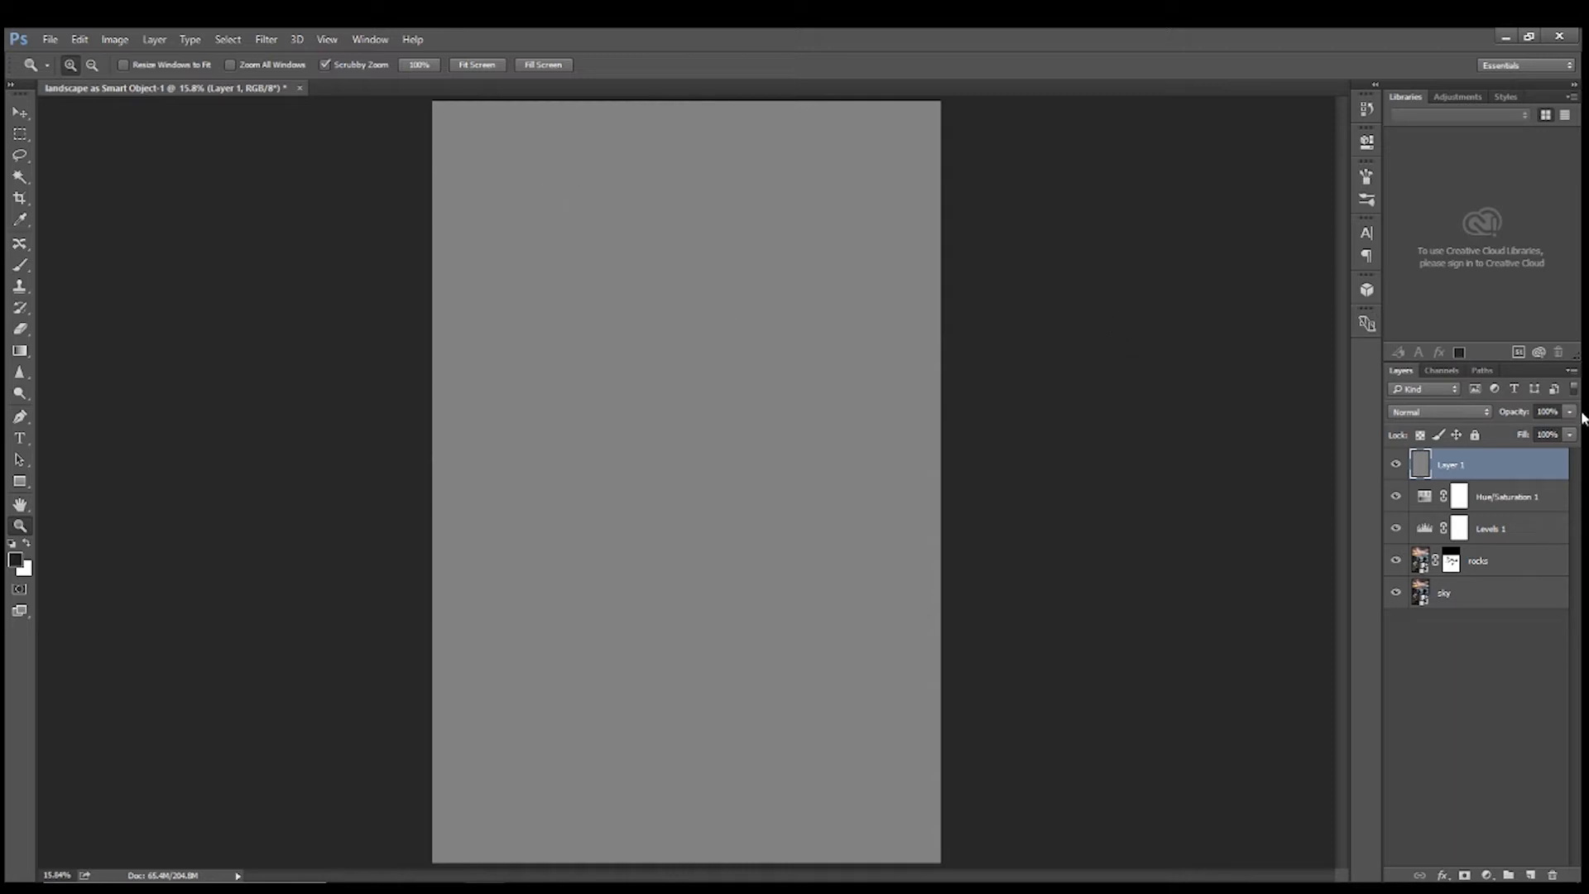
Set the High Pass layer's blend mode to Overlay and compare the image with that layer hidden and shown
click(1480, 405)
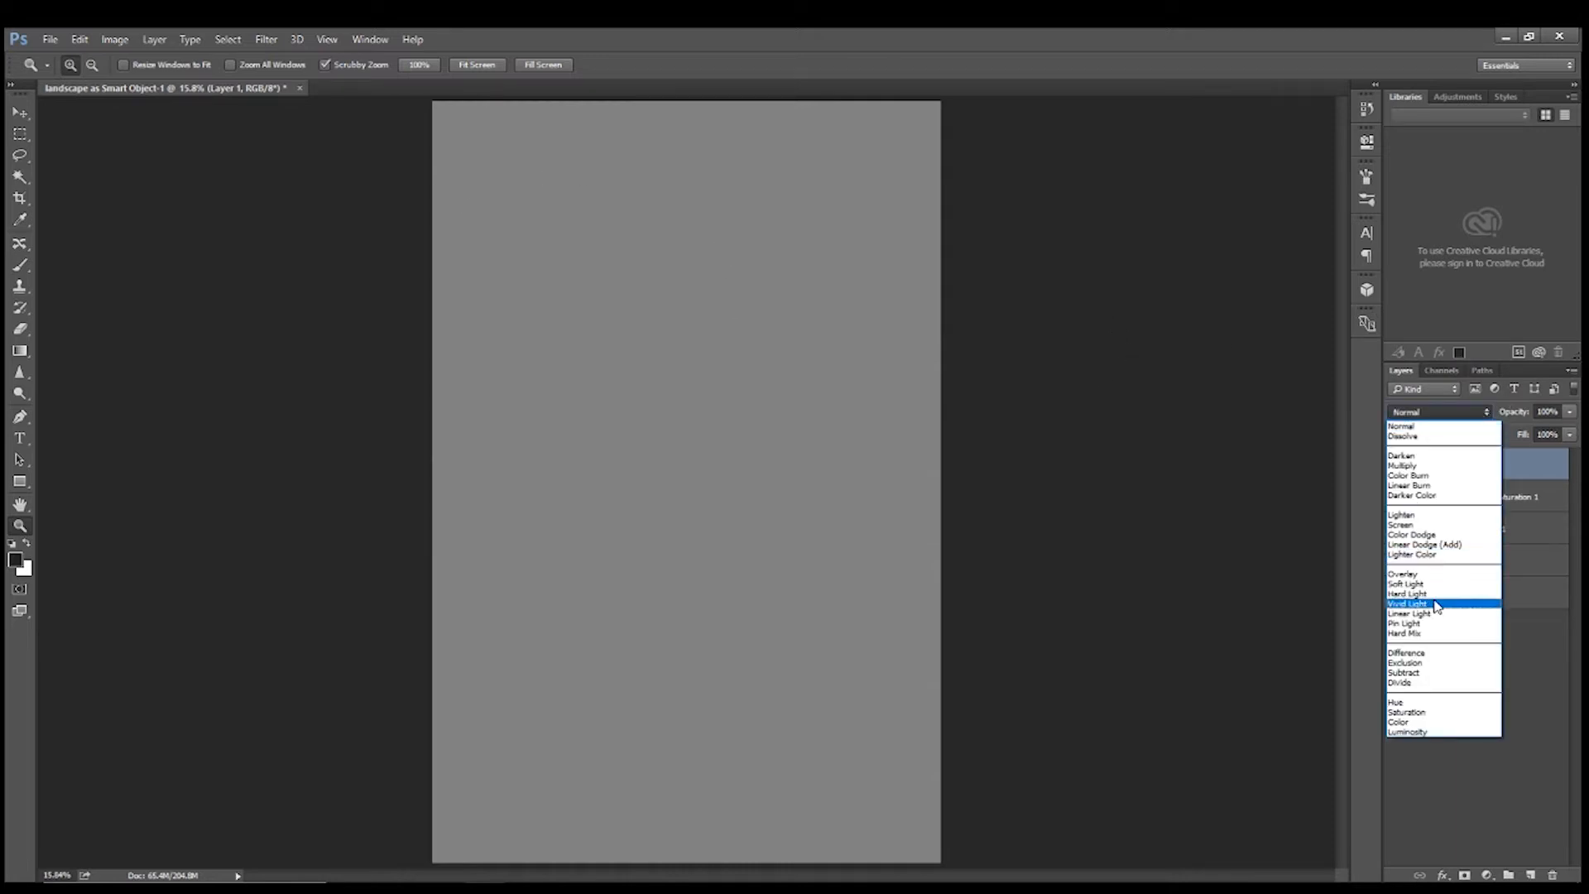
click(1403, 573)
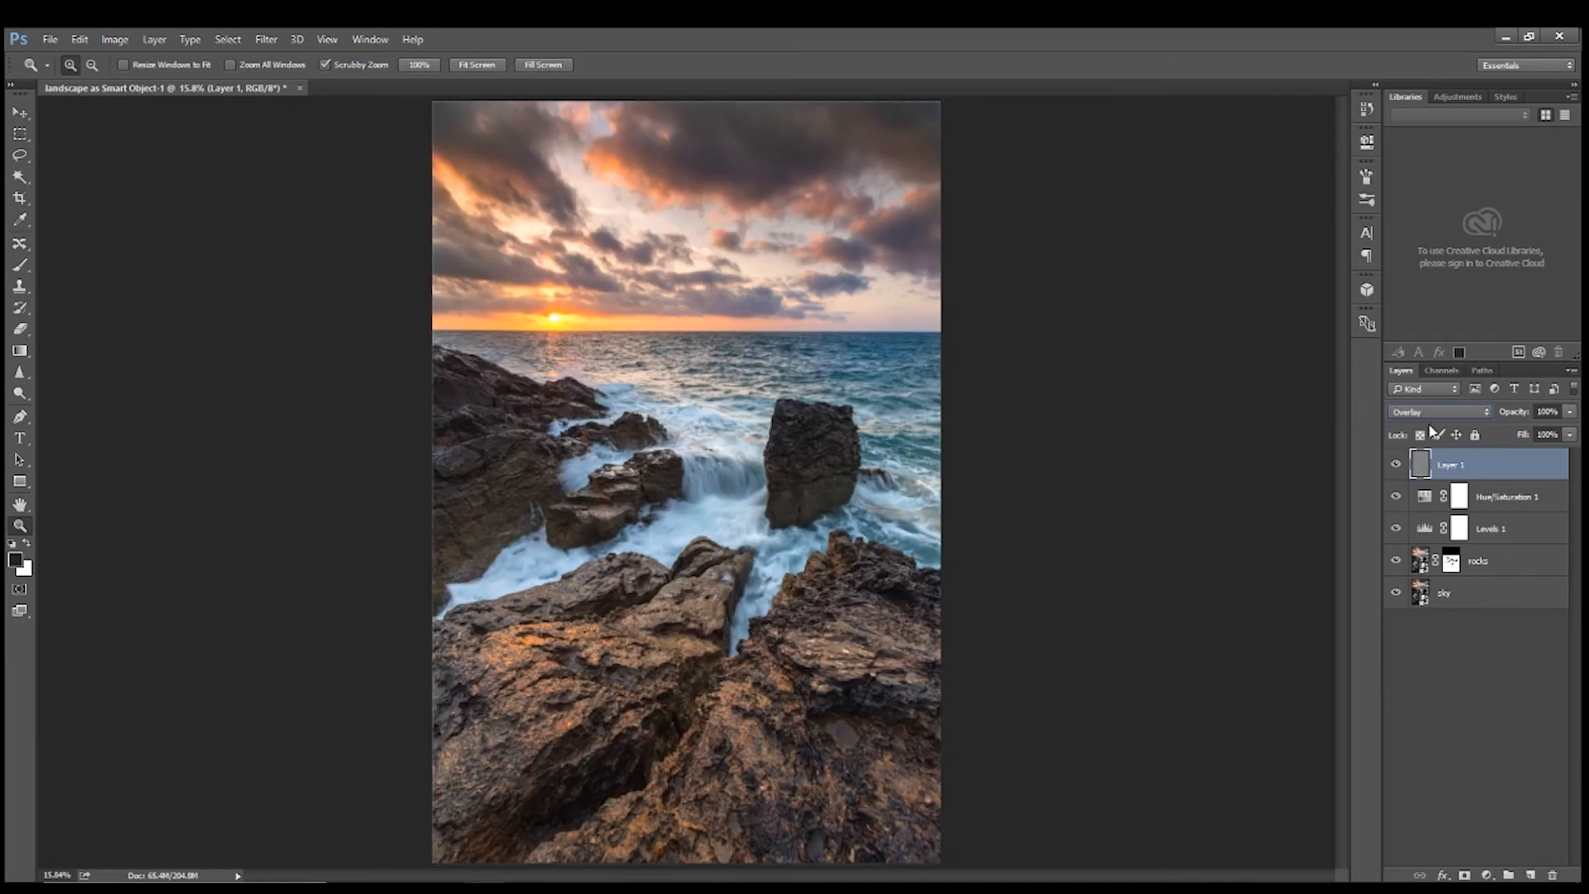
click(1396, 467)
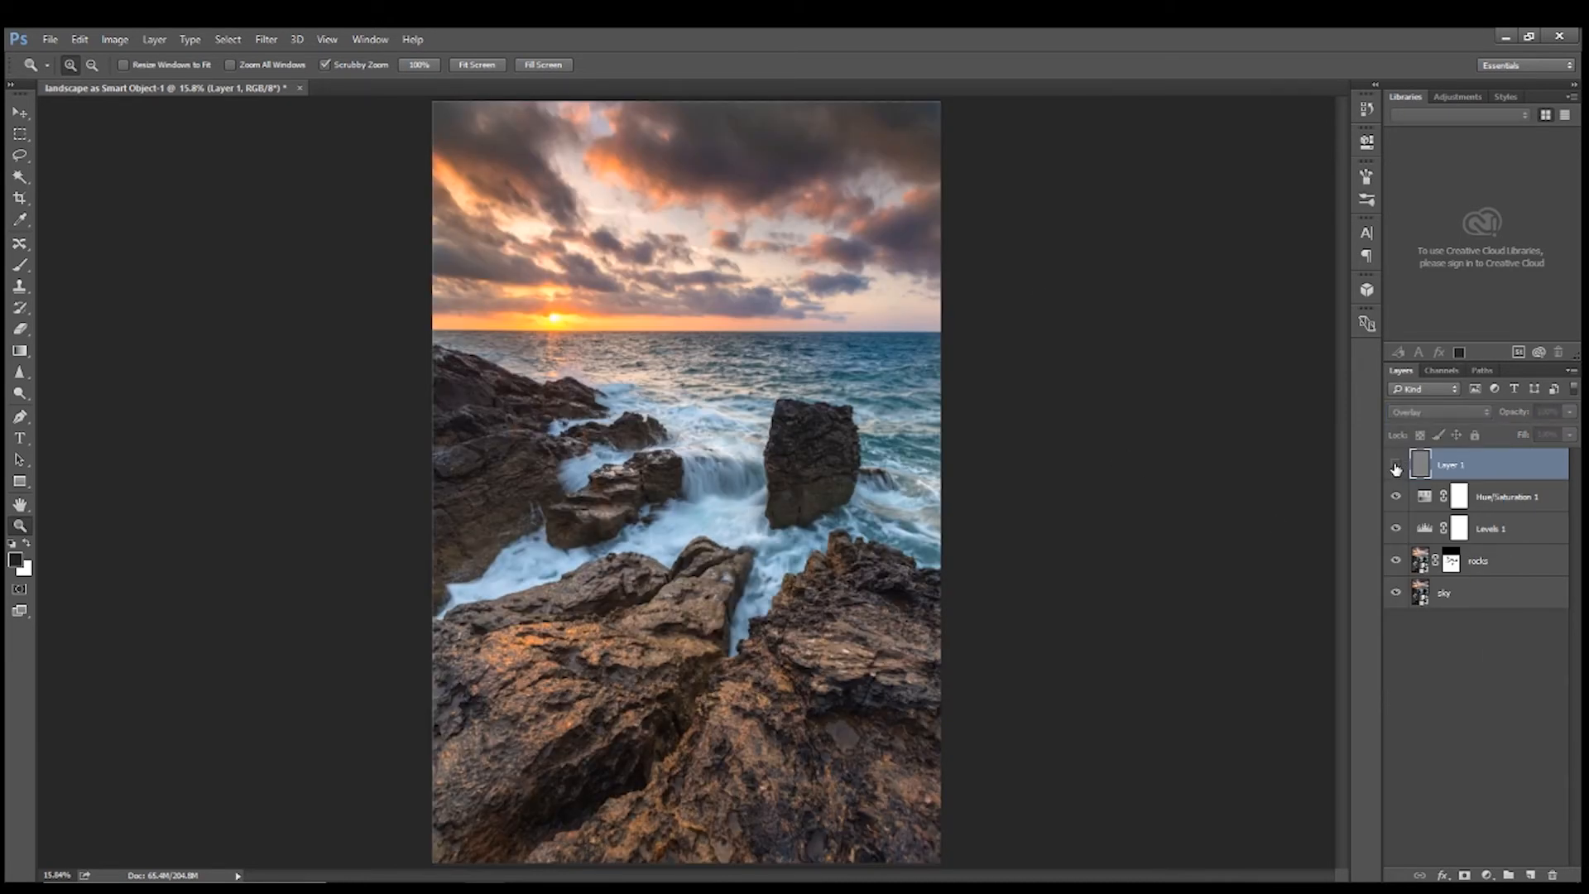
click(1397, 467)
click(1396, 467)
click(1396, 467)
click(1396, 467)
click(1397, 466)
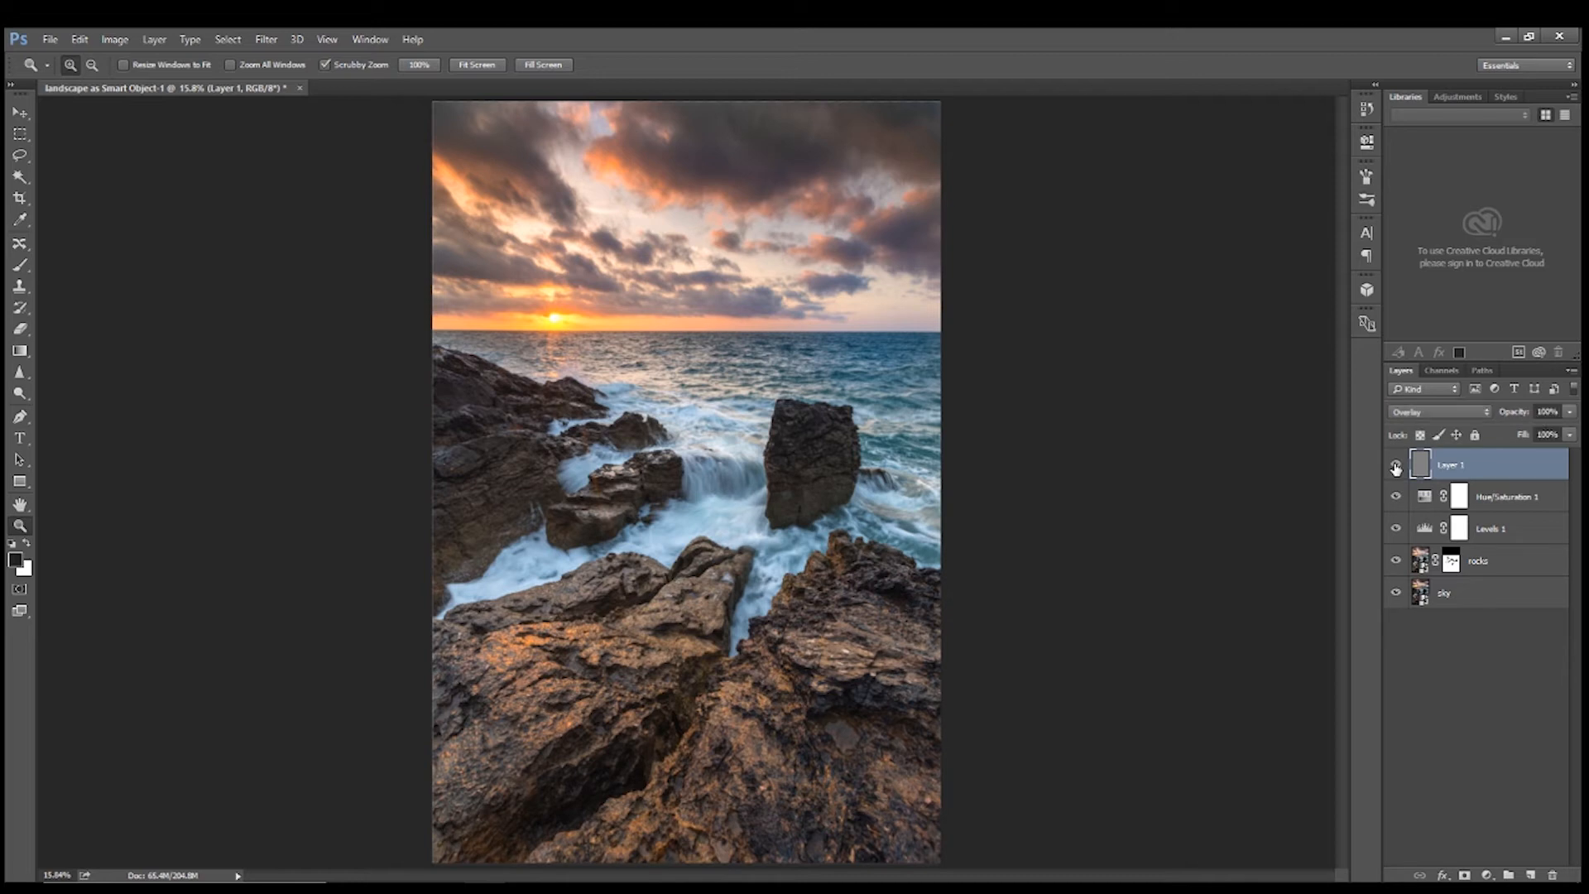
Examine the sharpening on the foreground rocks at 50% with the High Pass layer hidden and shown, and return to the full image
drag(760, 718, 786, 701)
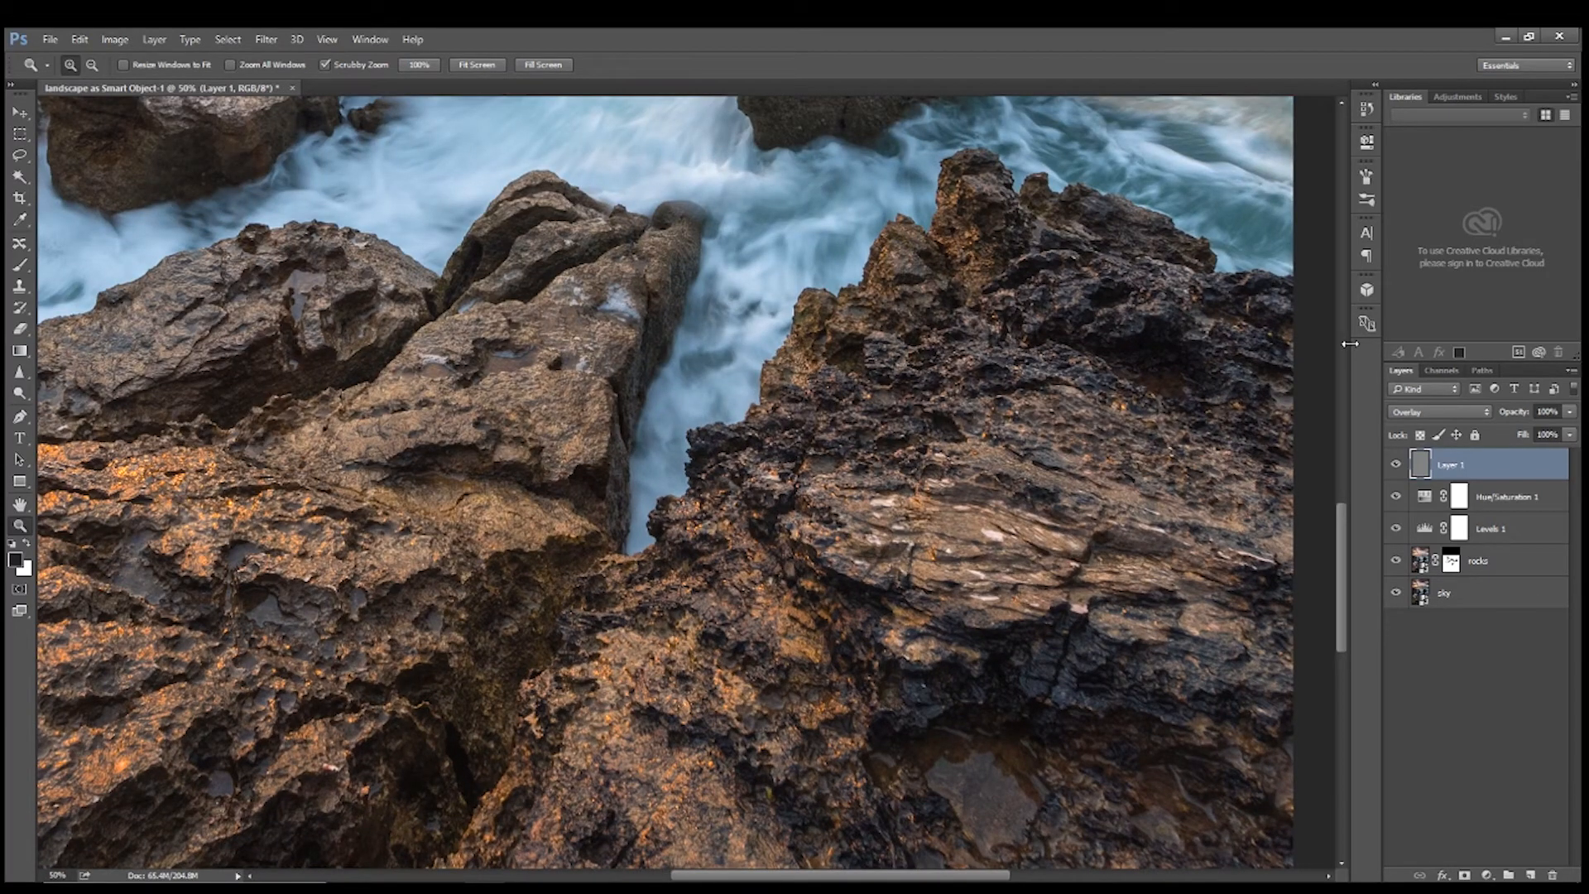
click(1397, 466)
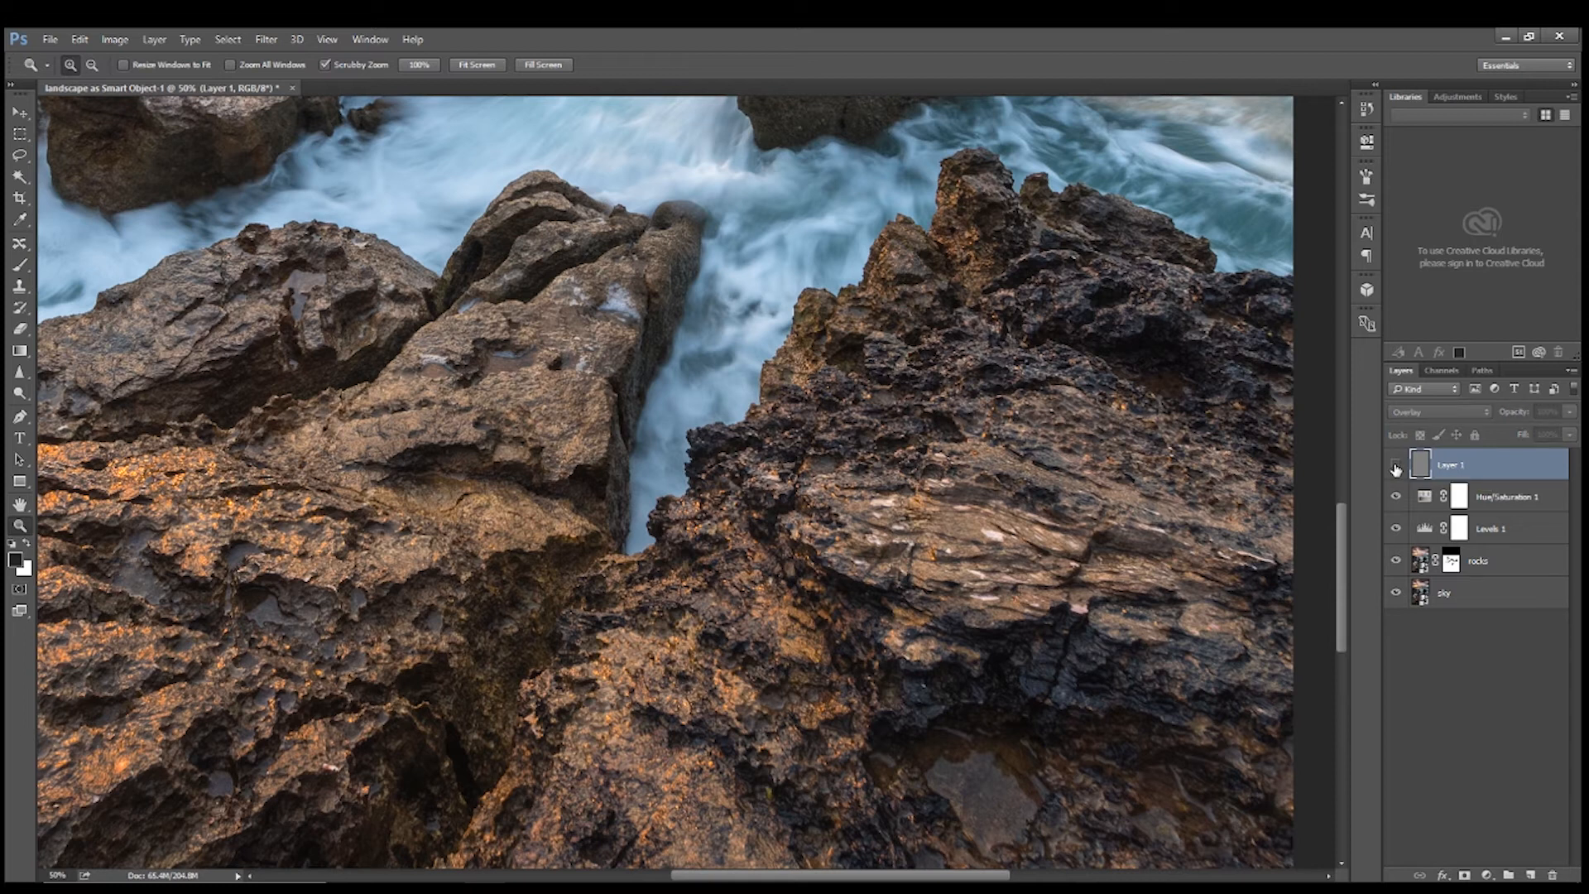
click(1396, 466)
click(1397, 466)
click(1396, 466)
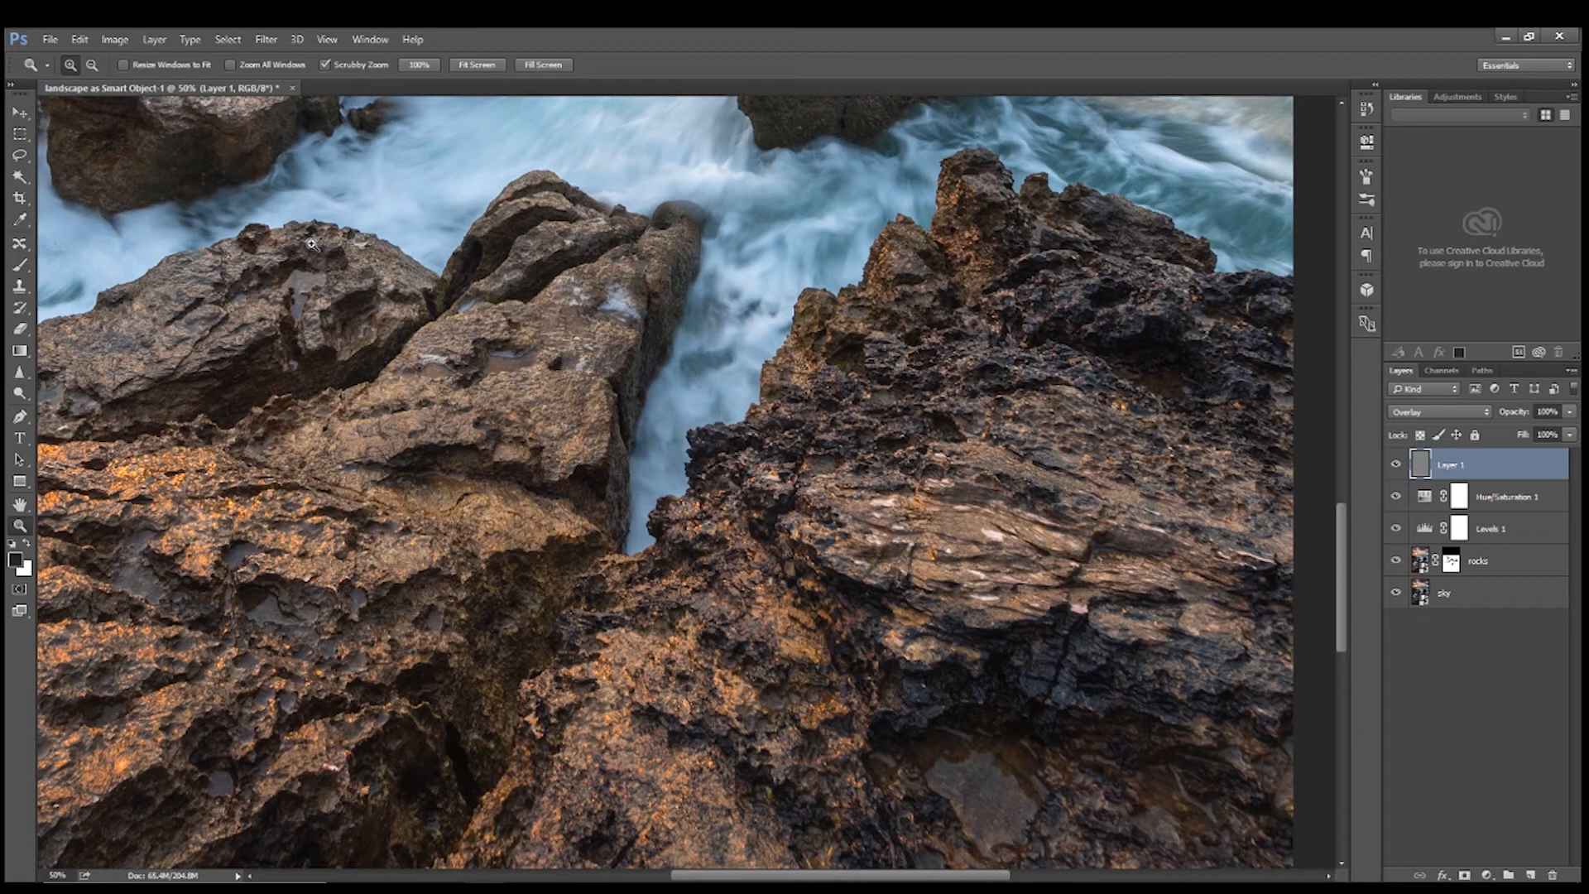
click(489, 67)
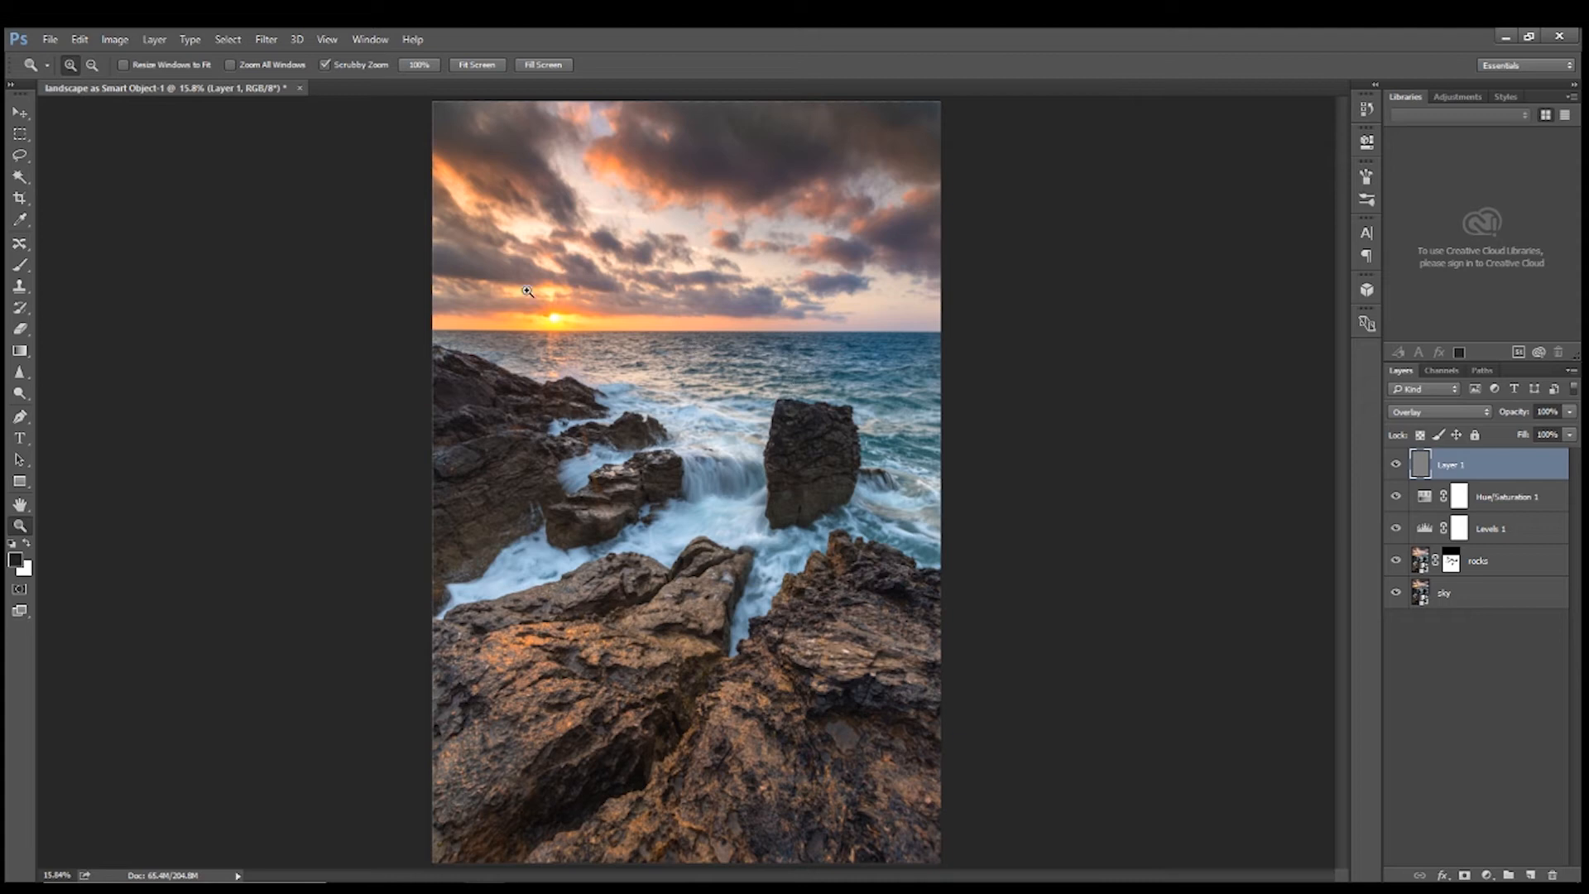
click(783, 482)
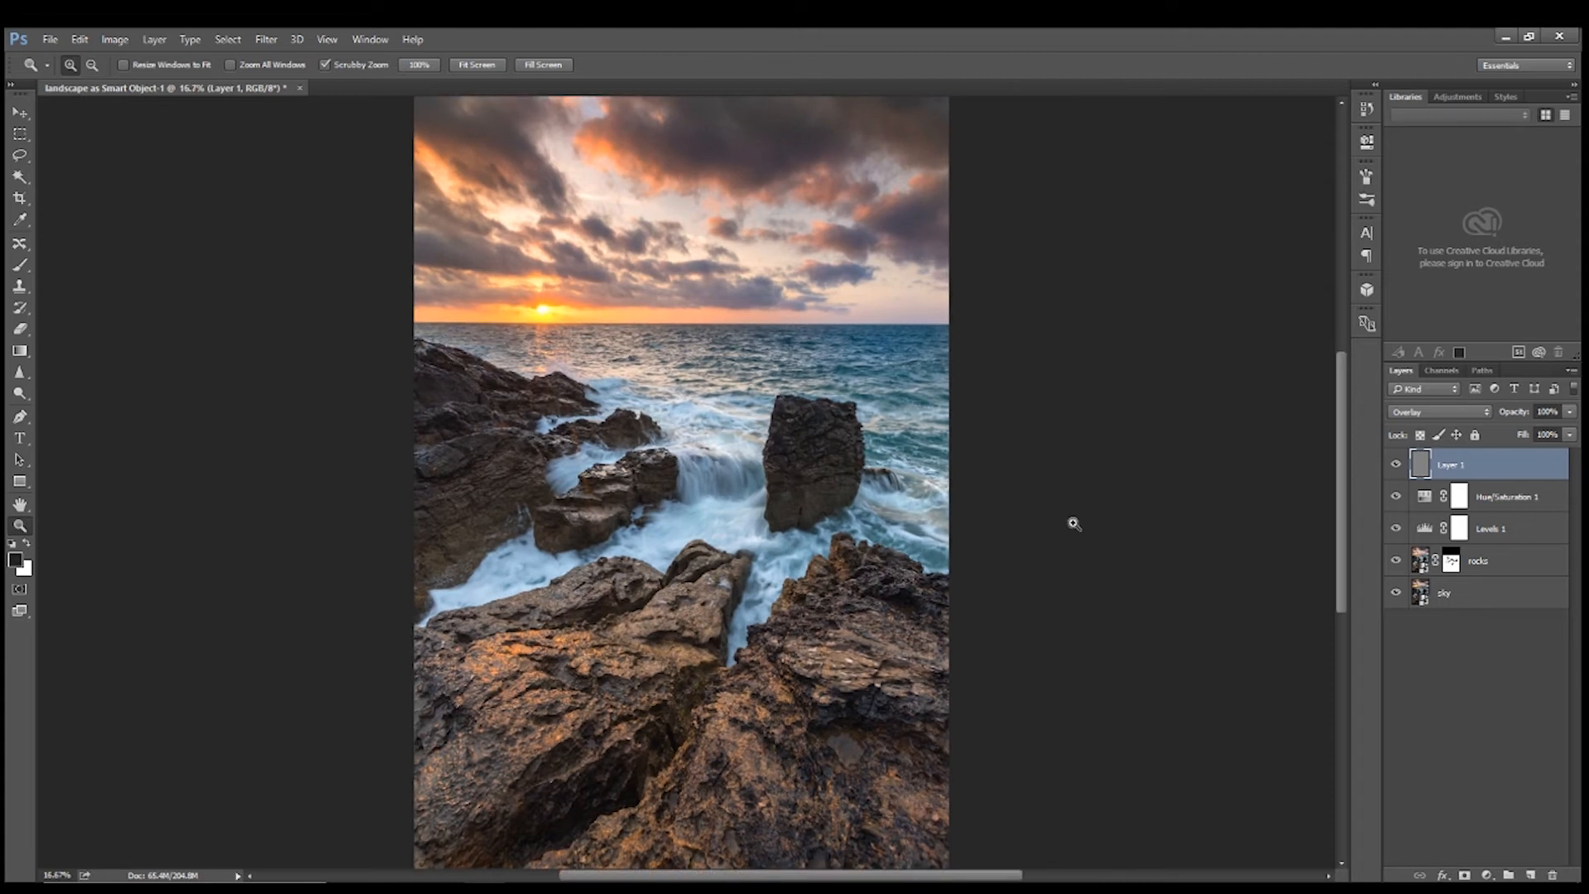
scroll(1064, 531, down, 4)
scroll(1065, 532, up, 7)
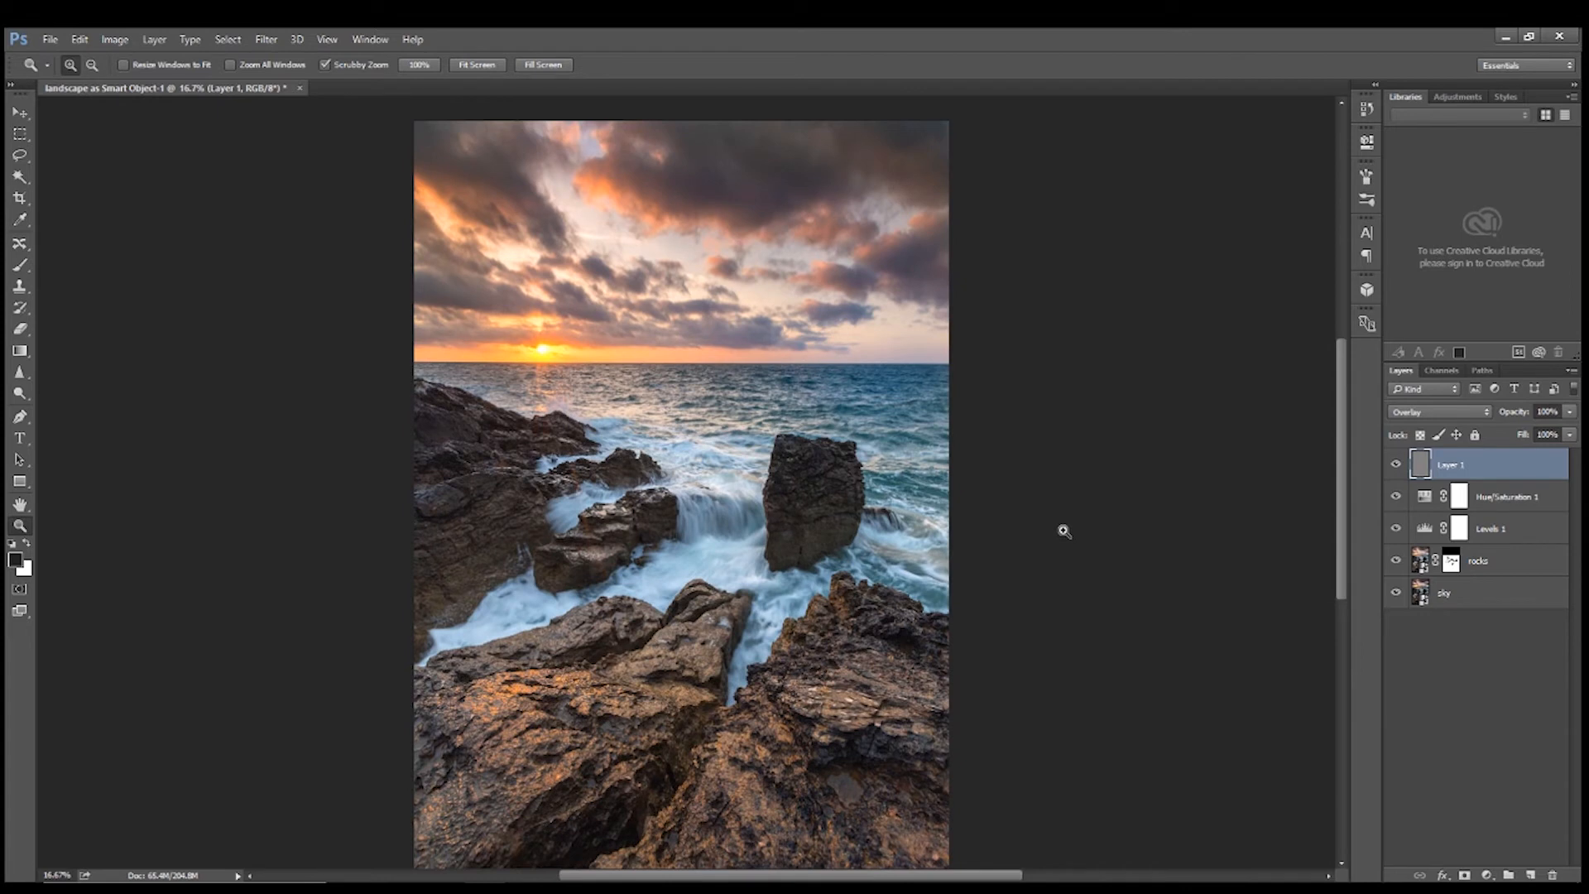
scroll(1064, 532, down, 2)
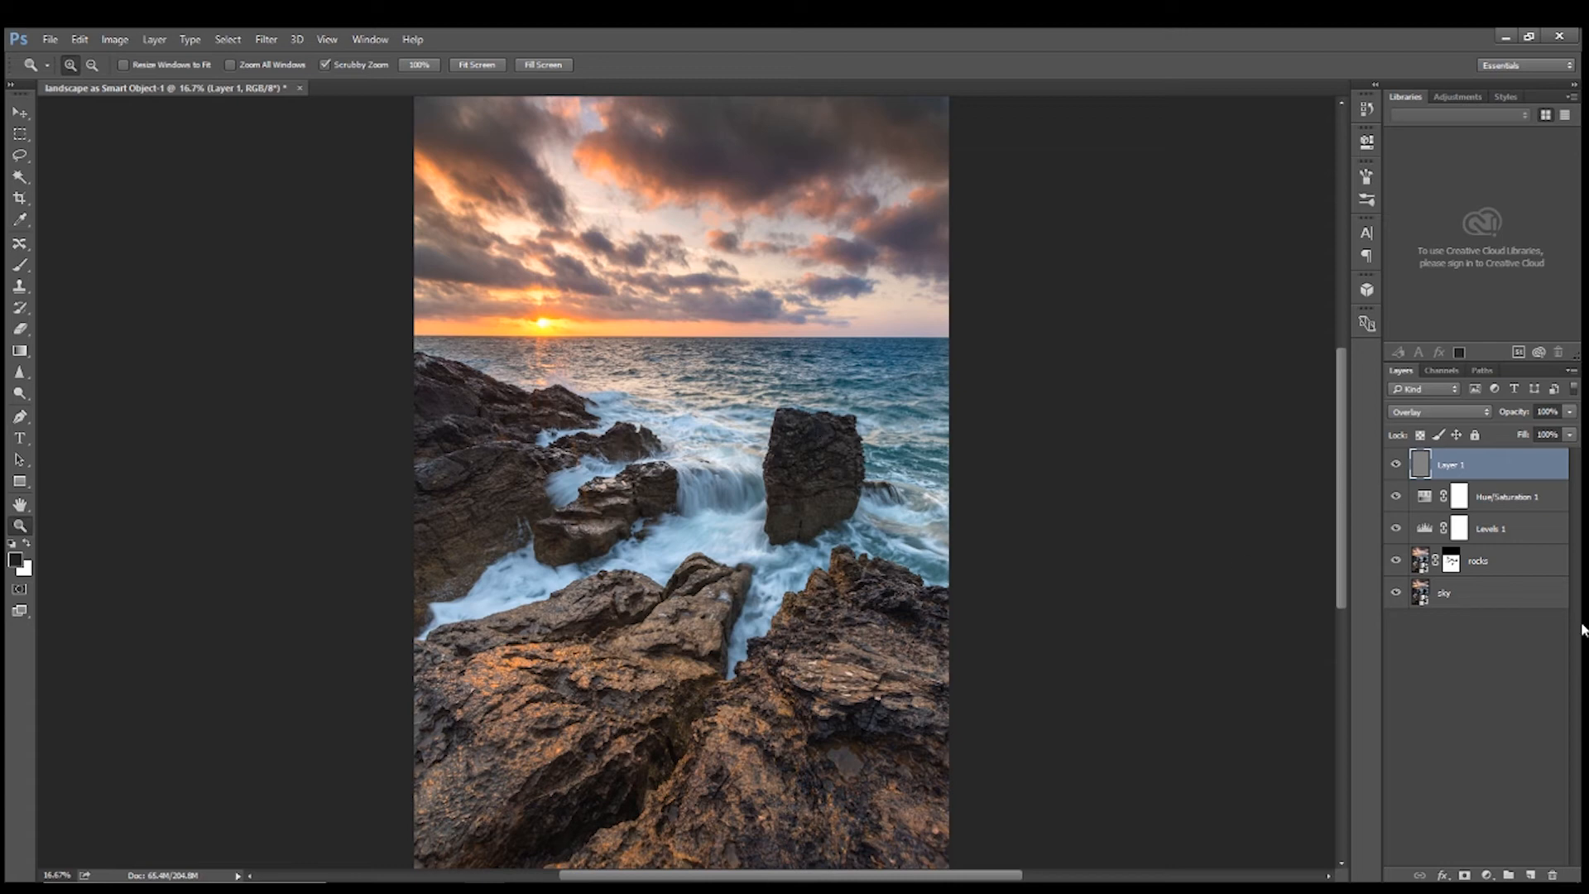
Create an independent smart object copy of the rocks layer and open the copy's raw settings in Camera Raw
click(1506, 563)
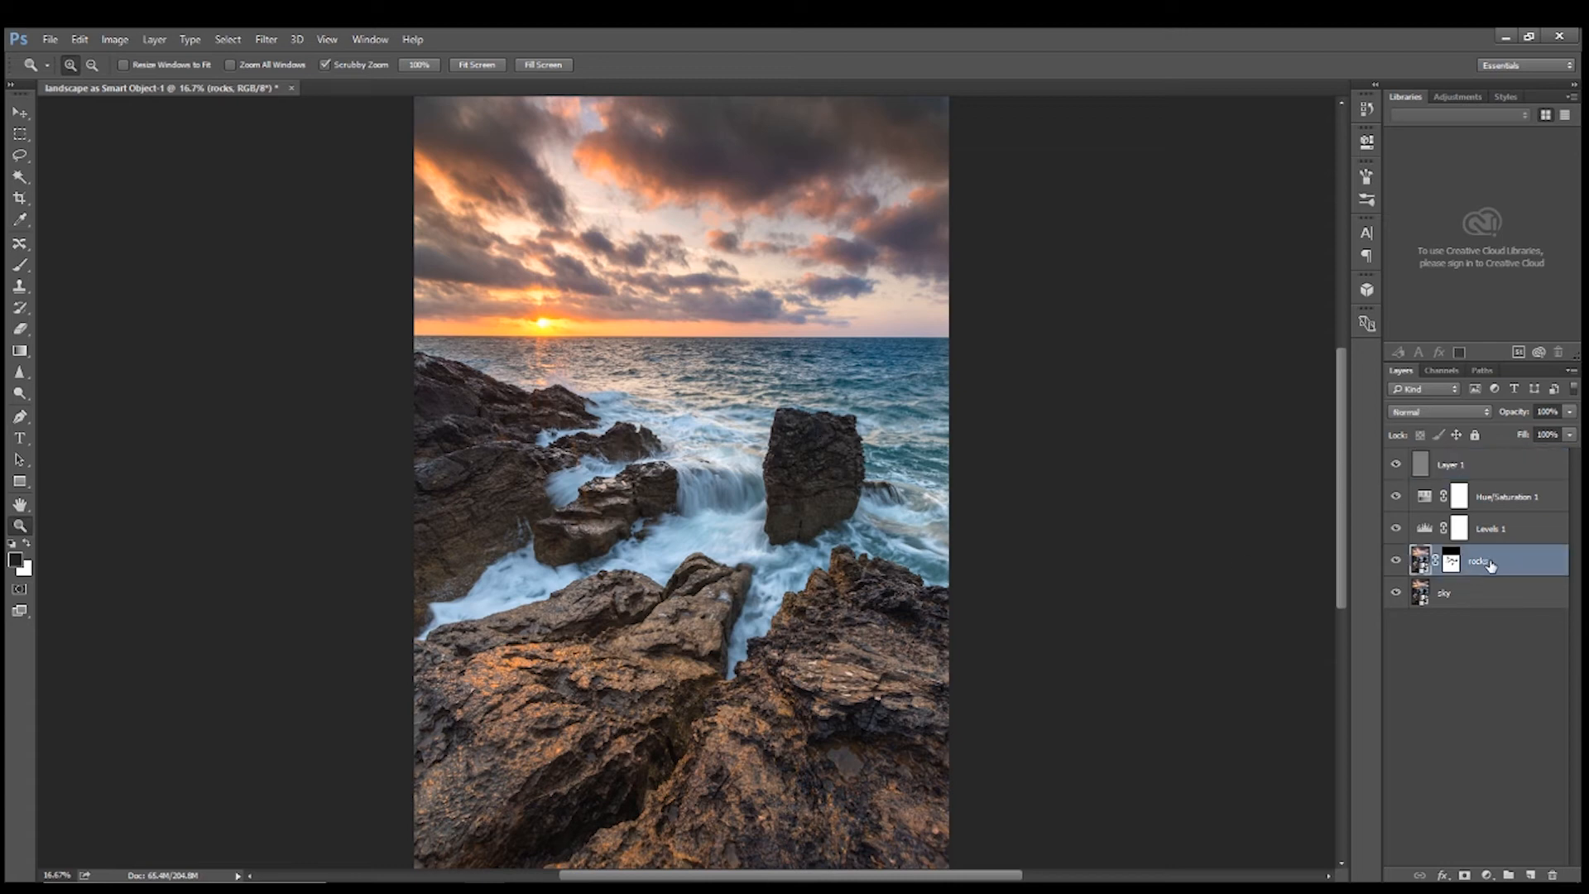
right_click(1528, 564)
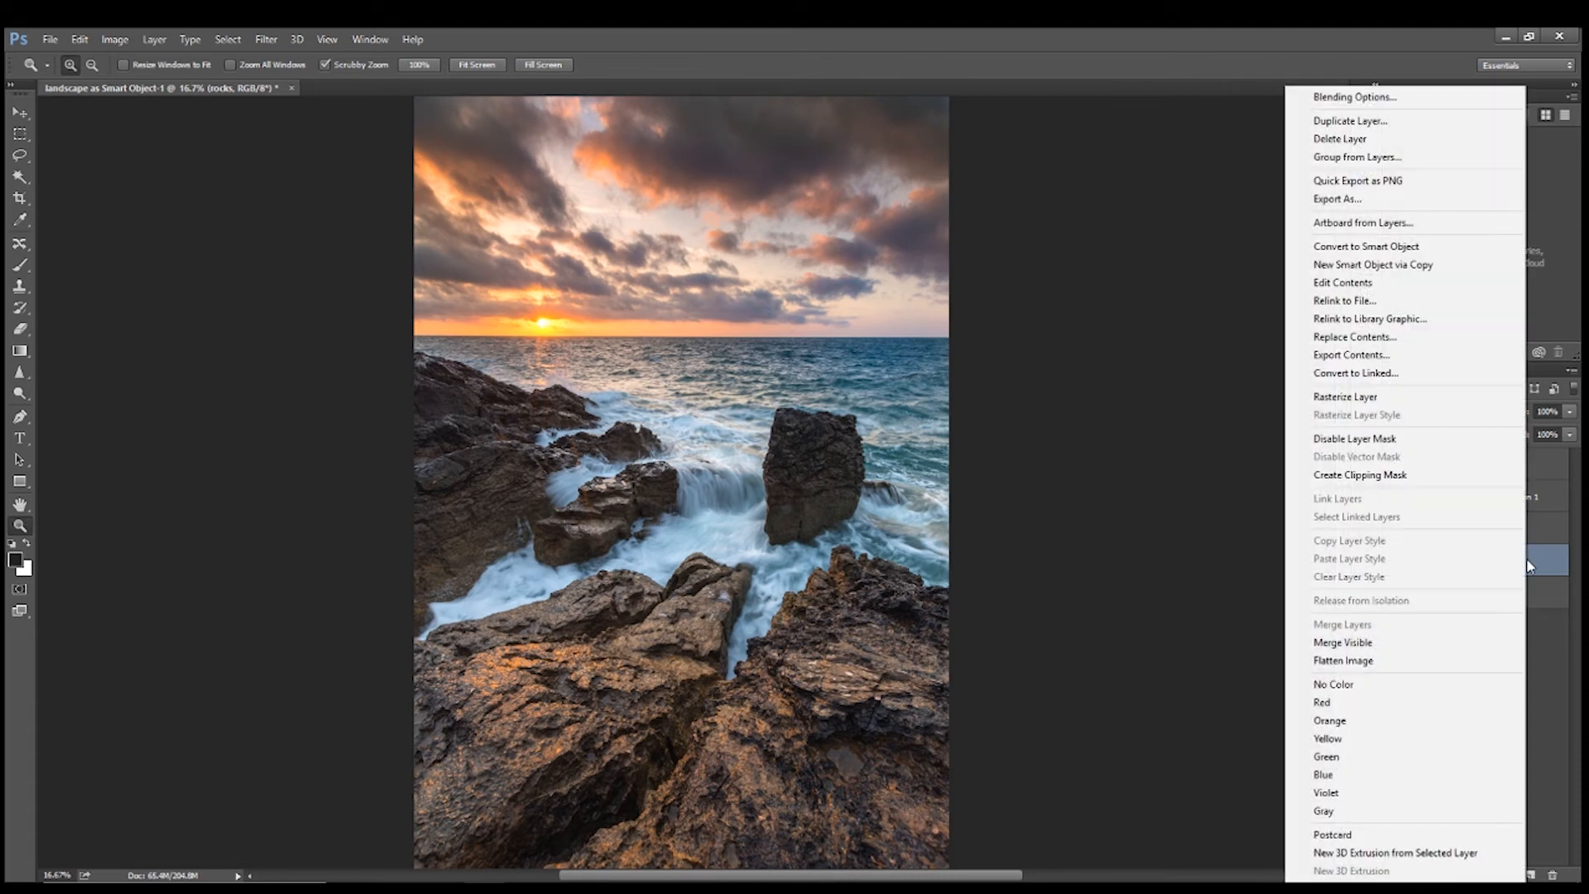
click(1409, 264)
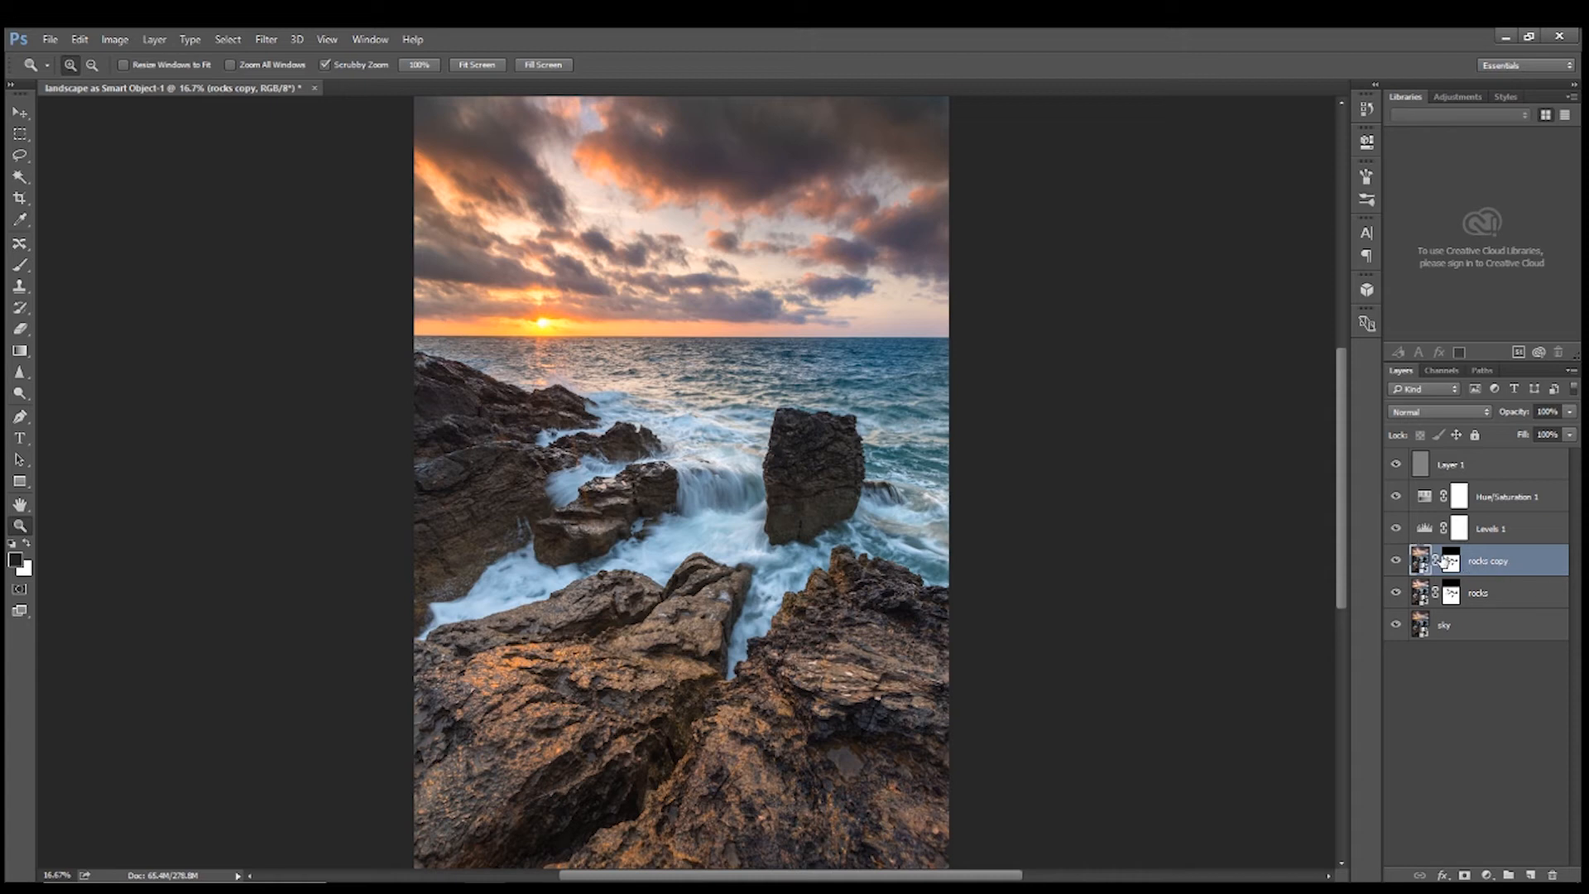
double_click(1420, 561)
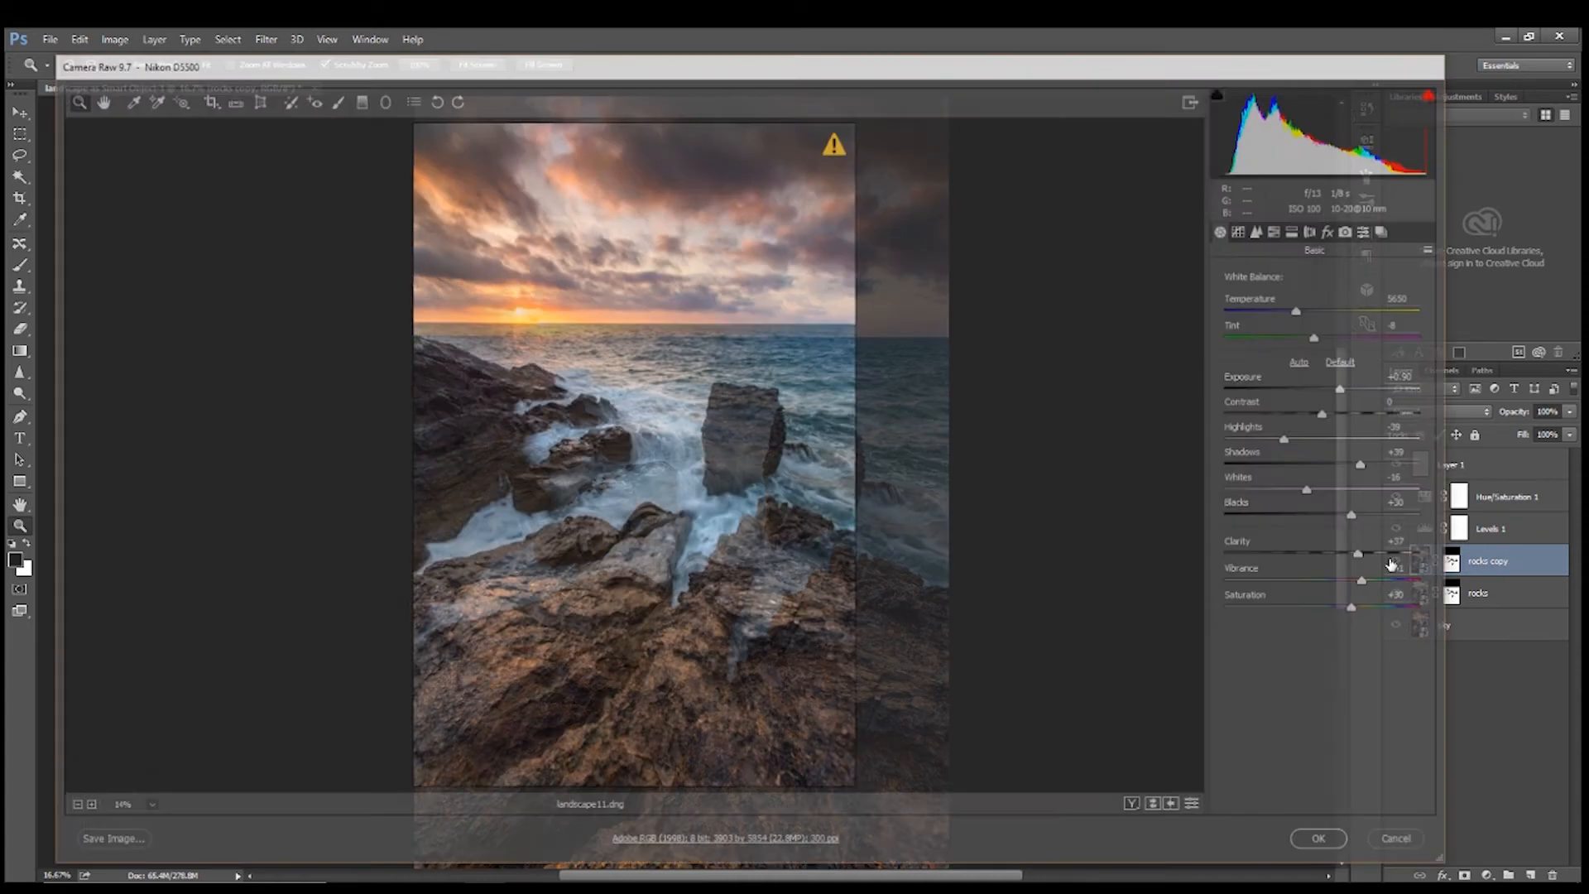
Add a short graduated filter with Clarity +50 just below the image's lower edge so that it affects the whole picture
click(144, 809)
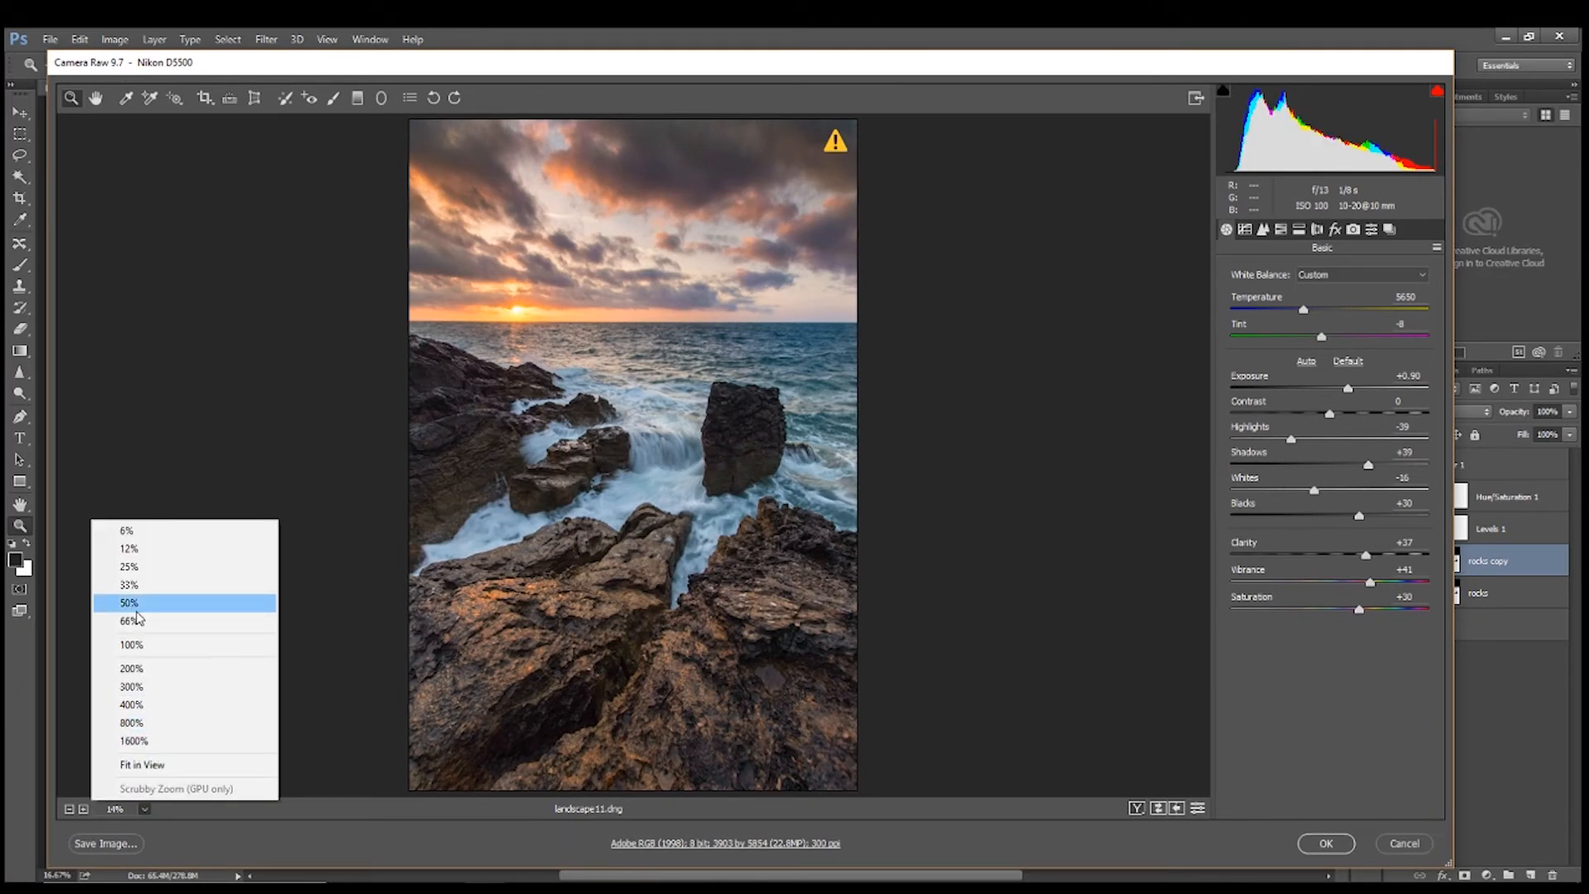
click(129, 549)
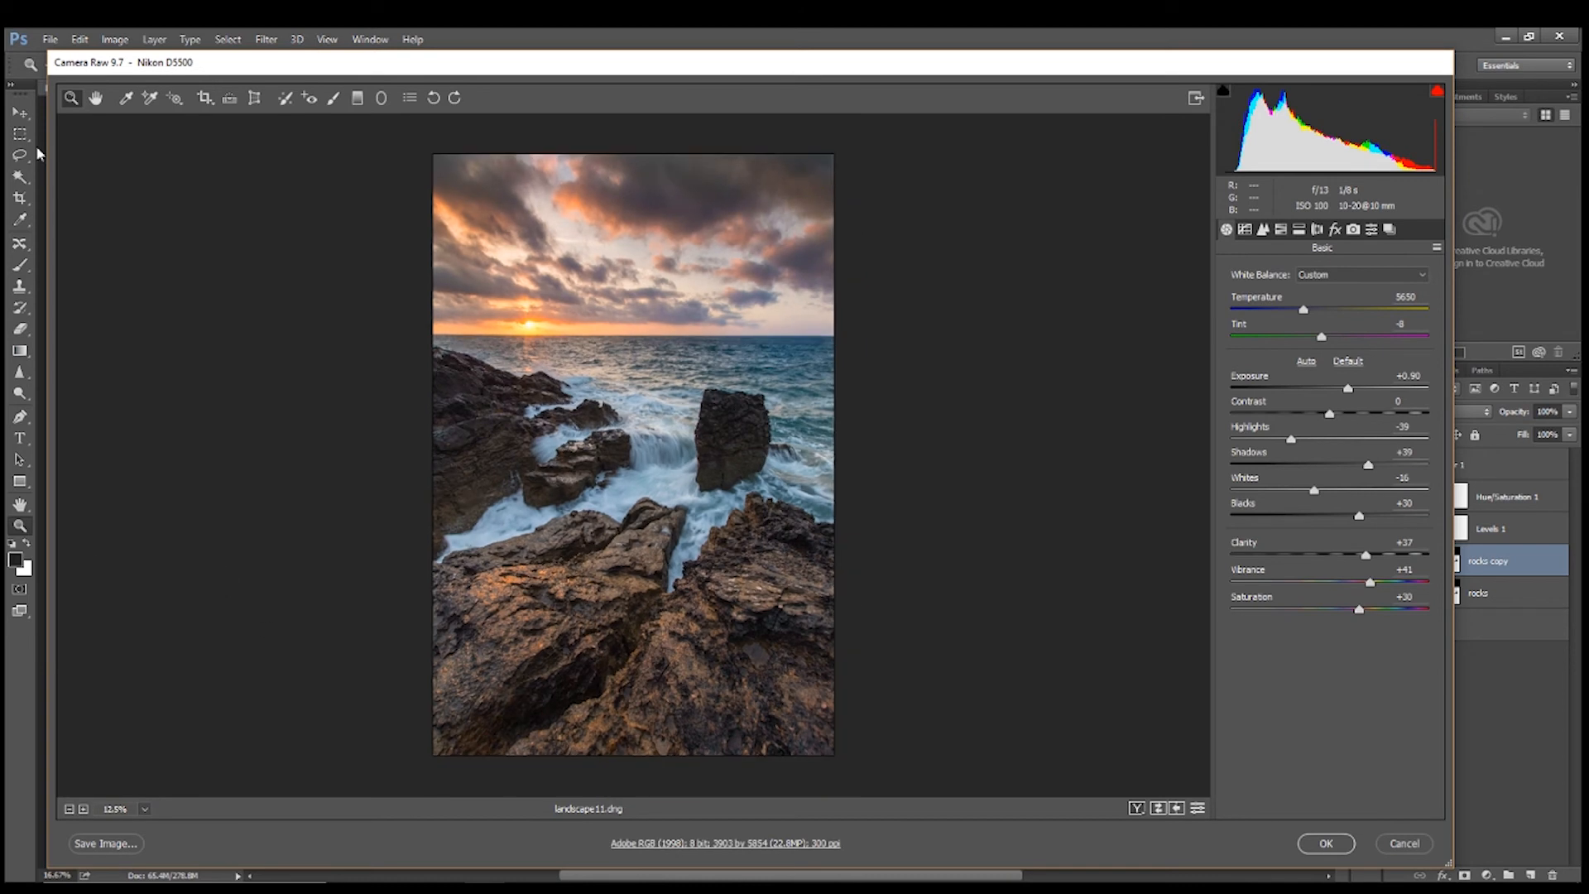
click(357, 98)
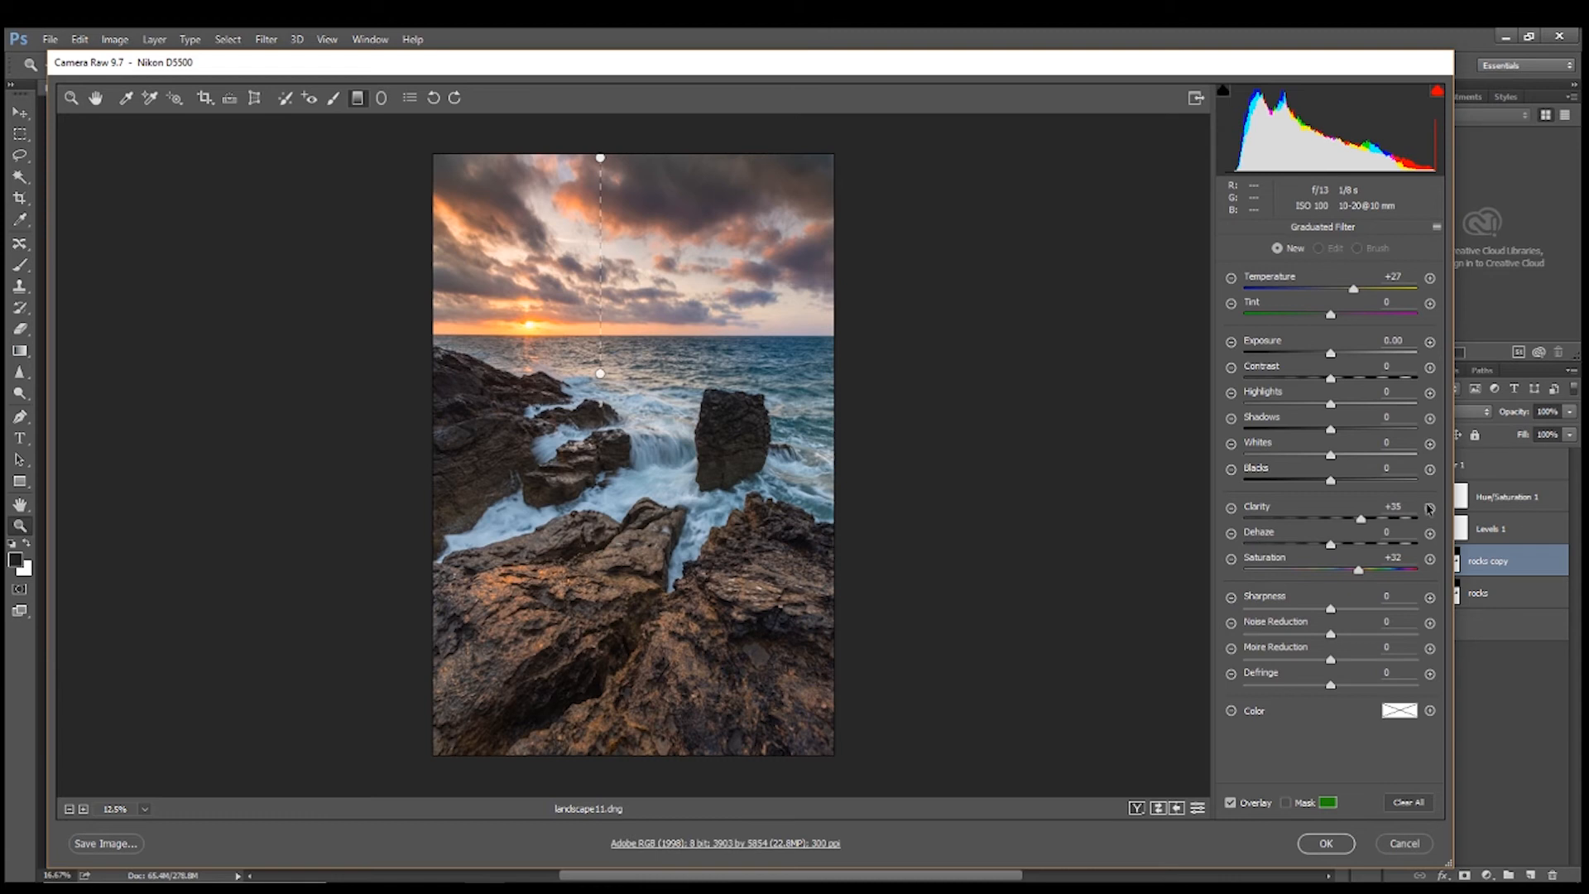
click(1430, 507)
drag(1359, 527, 1375, 529)
drag(698, 778, 697, 786)
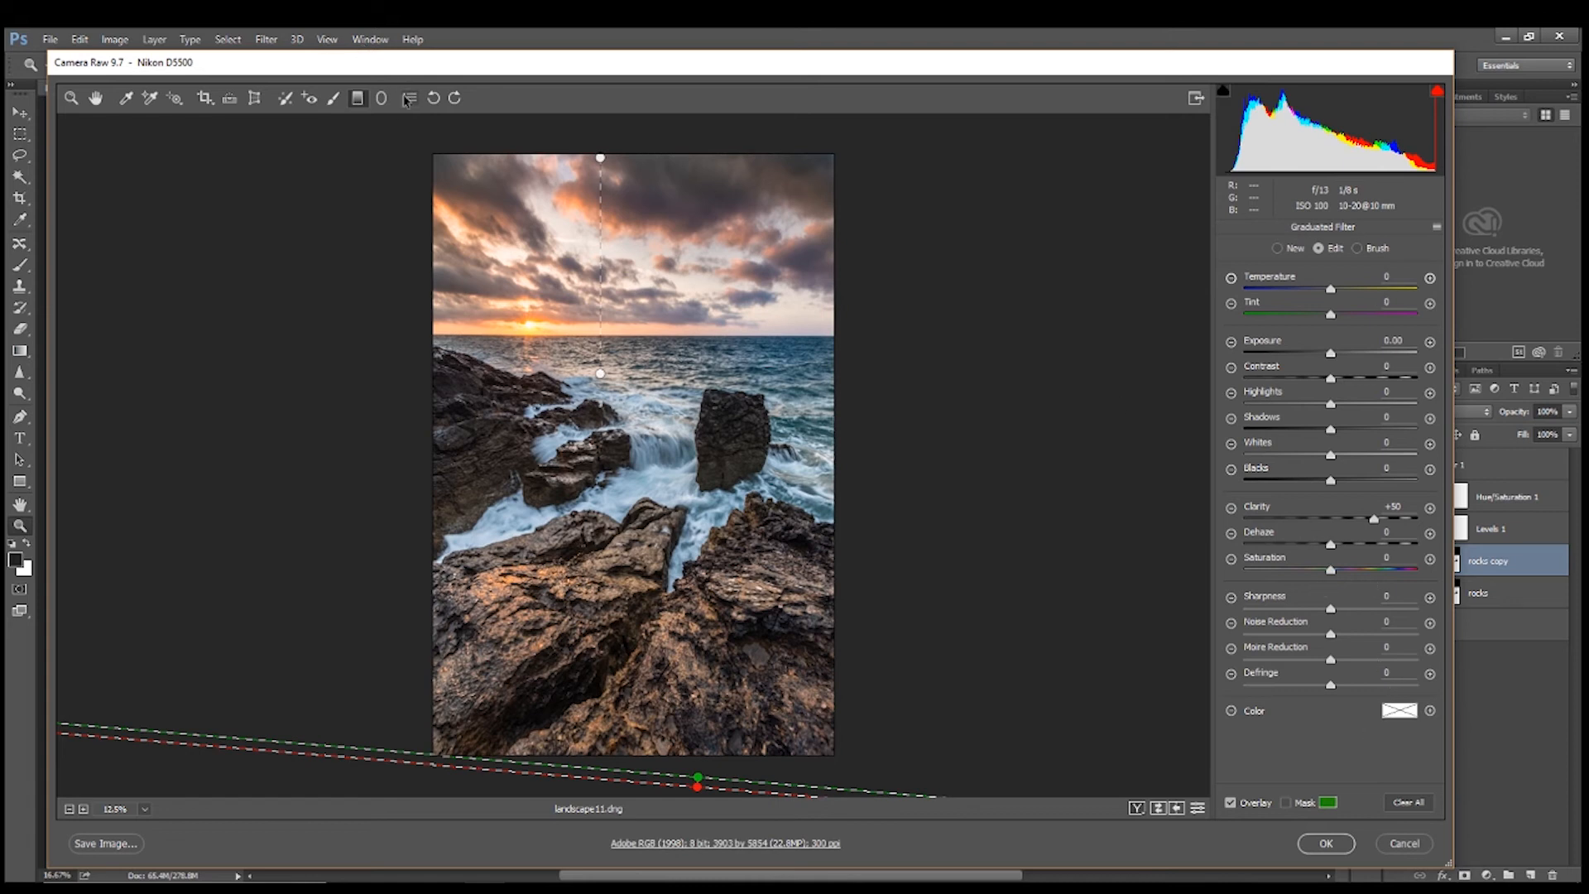
Brighten the sea stack and surrounding rocks with an adjustment brush at Exposure +1.00 and size 8, and apply the raw edits
click(331, 103)
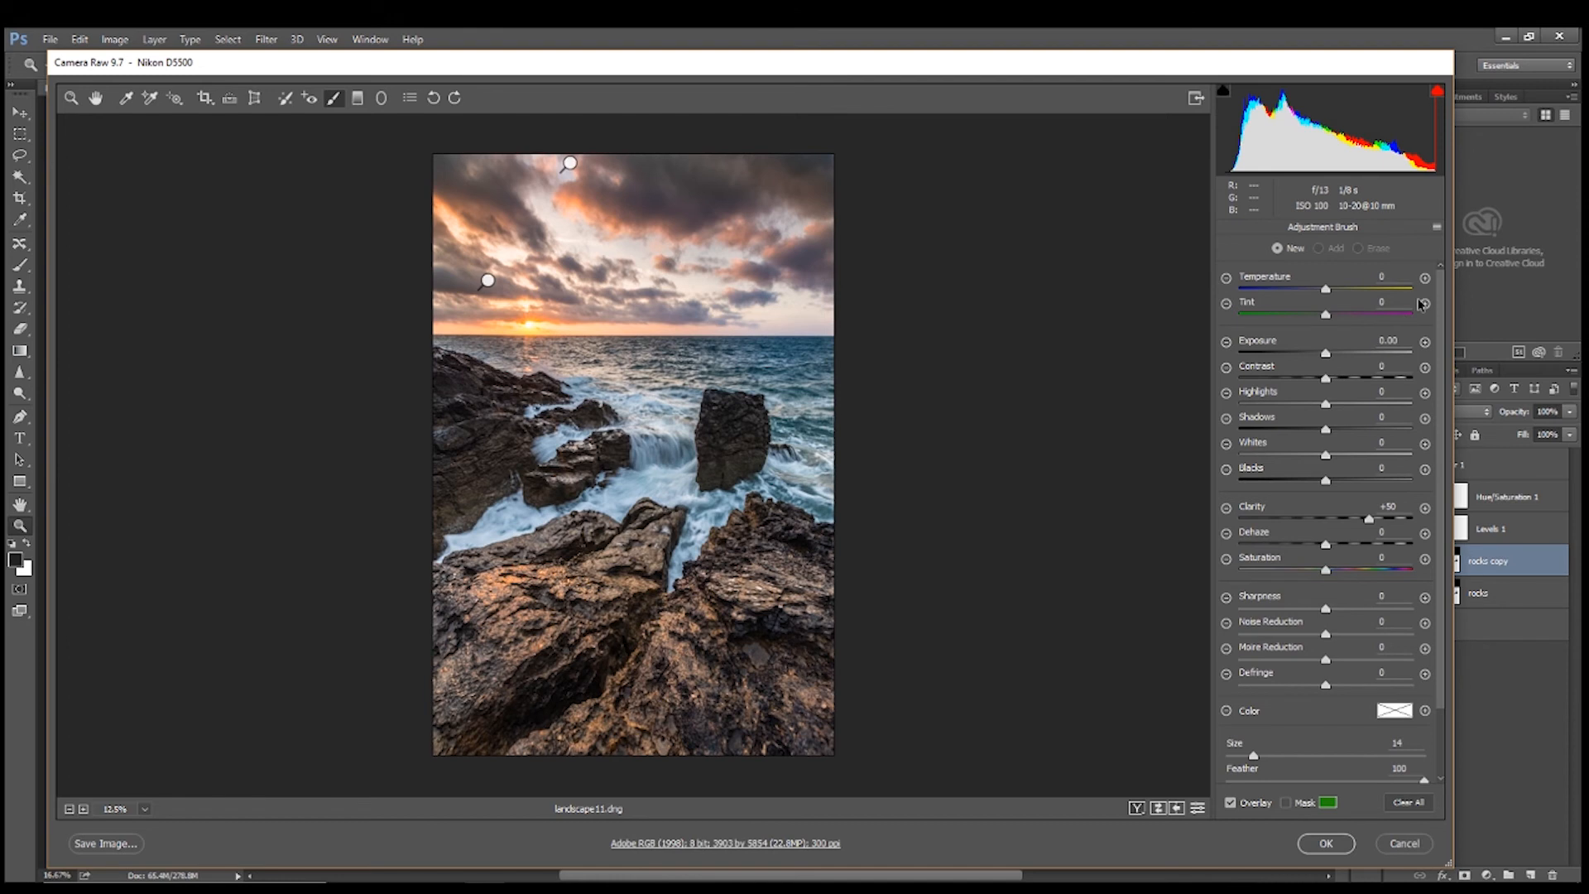
click(1425, 341)
click(1425, 342)
drag(1254, 762, 1241, 761)
mouse_move(728, 399)
mouse_down()
mouse_move(719, 421)
mouse_move(737, 440)
mouse_move(743, 400)
mouse_move(734, 429)
mouse_move(758, 441)
mouse_move(743, 415)
mouse_up()
mouse_move(489, 393)
mouse_down()
mouse_move(446, 396)
mouse_move(496, 395)
mouse_move(459, 434)
mouse_move(516, 441)
mouse_up()
drag(735, 444, 742, 437)
drag(599, 441, 610, 454)
mouse_move(784, 562)
mouse_down()
mouse_move(809, 553)
mouse_move(667, 544)
mouse_move(546, 567)
mouse_up()
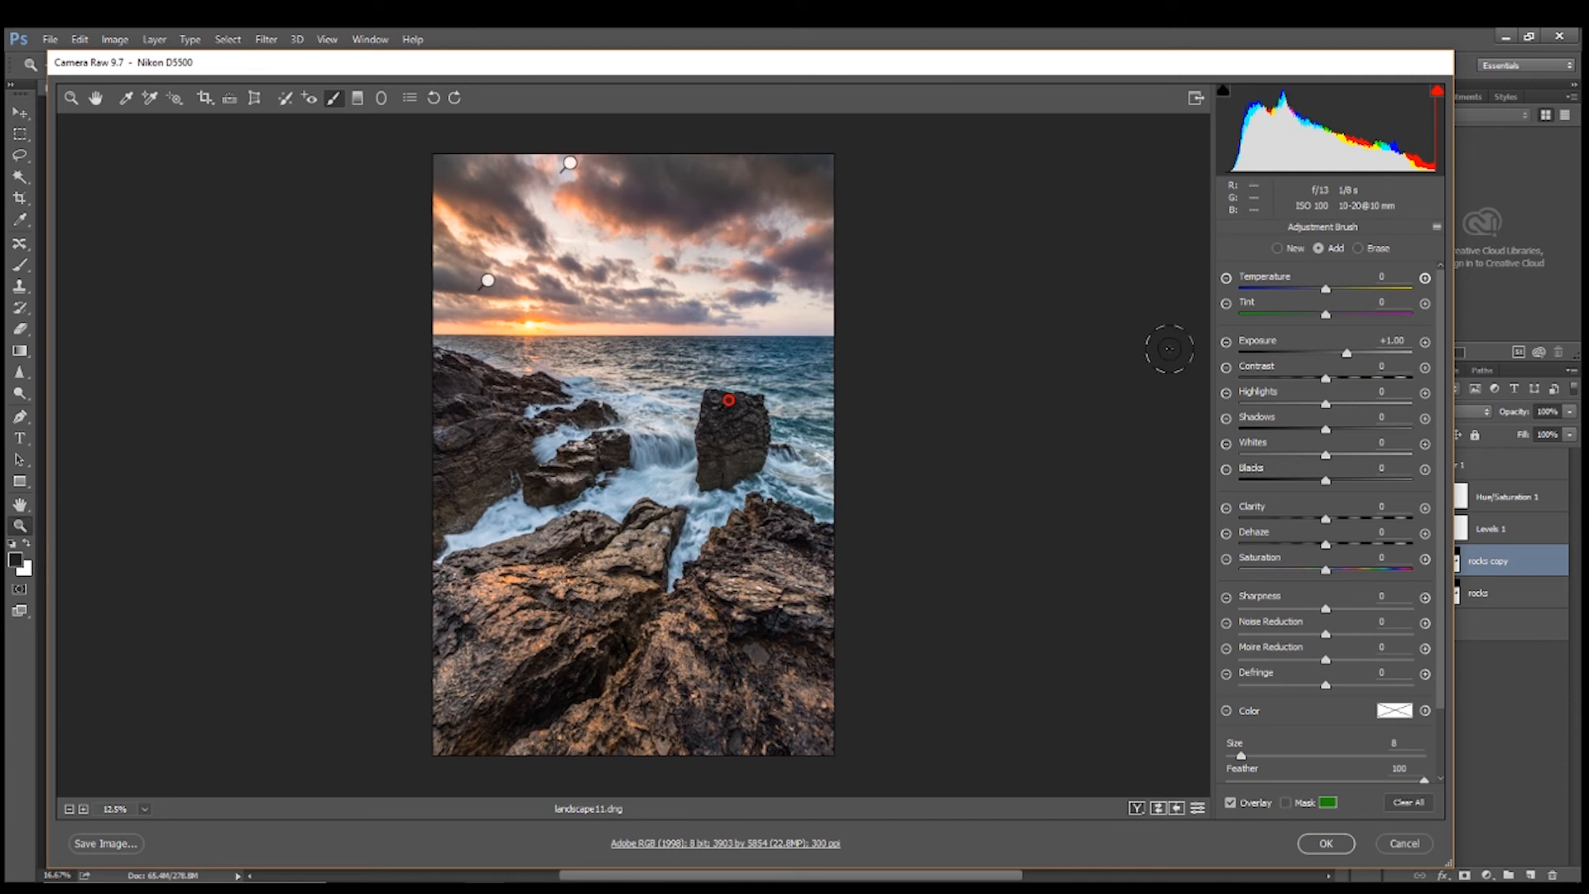
click(1326, 843)
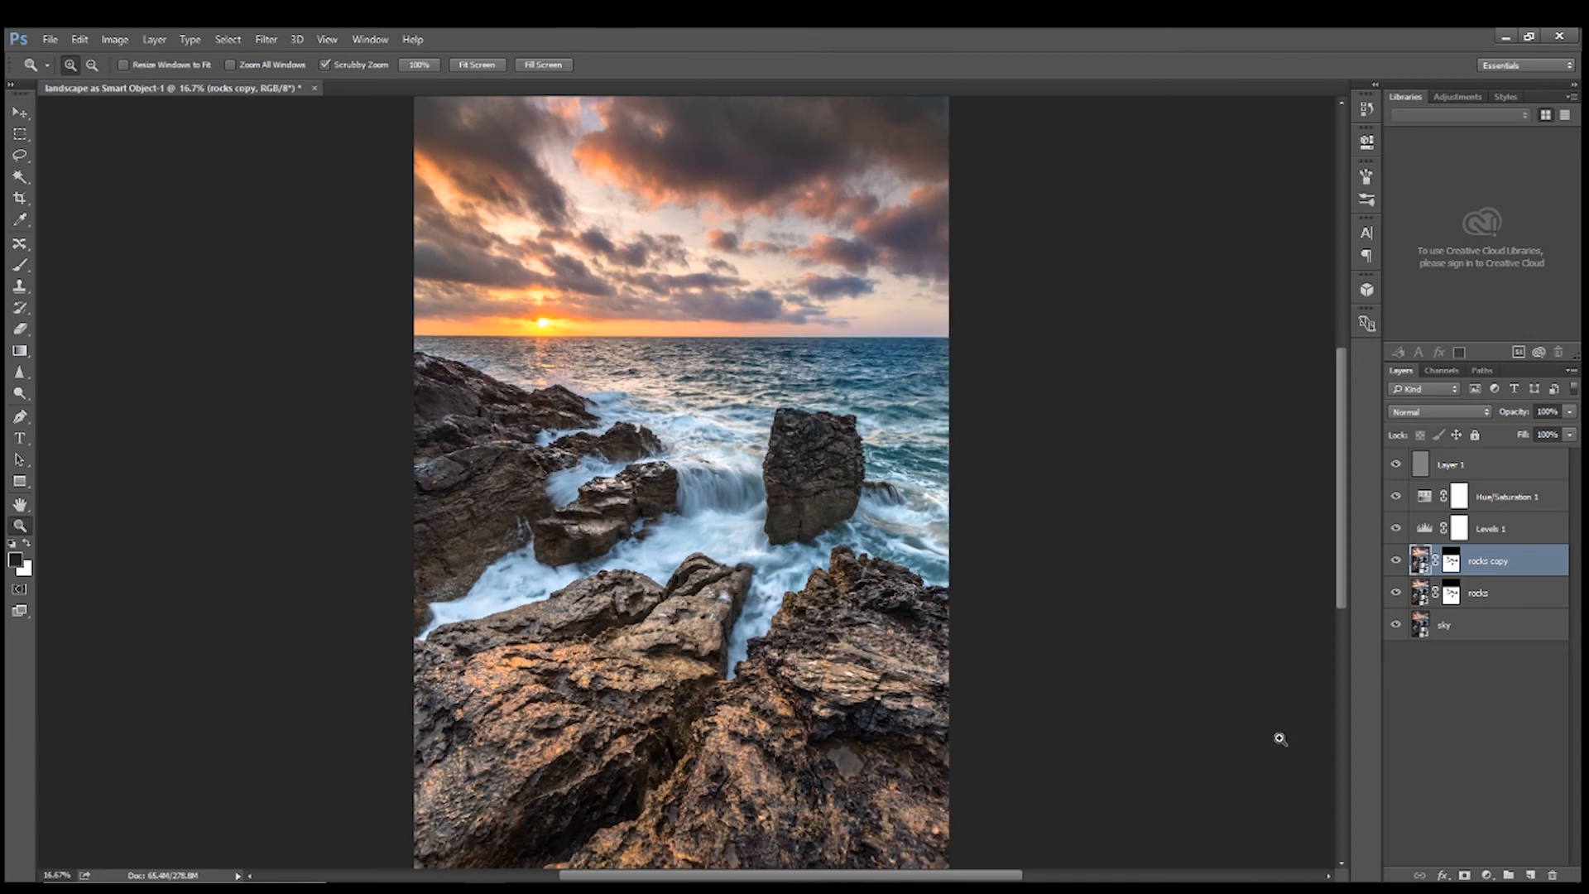
Compare the image with the rocks copy layer hidden and shown
click(1397, 562)
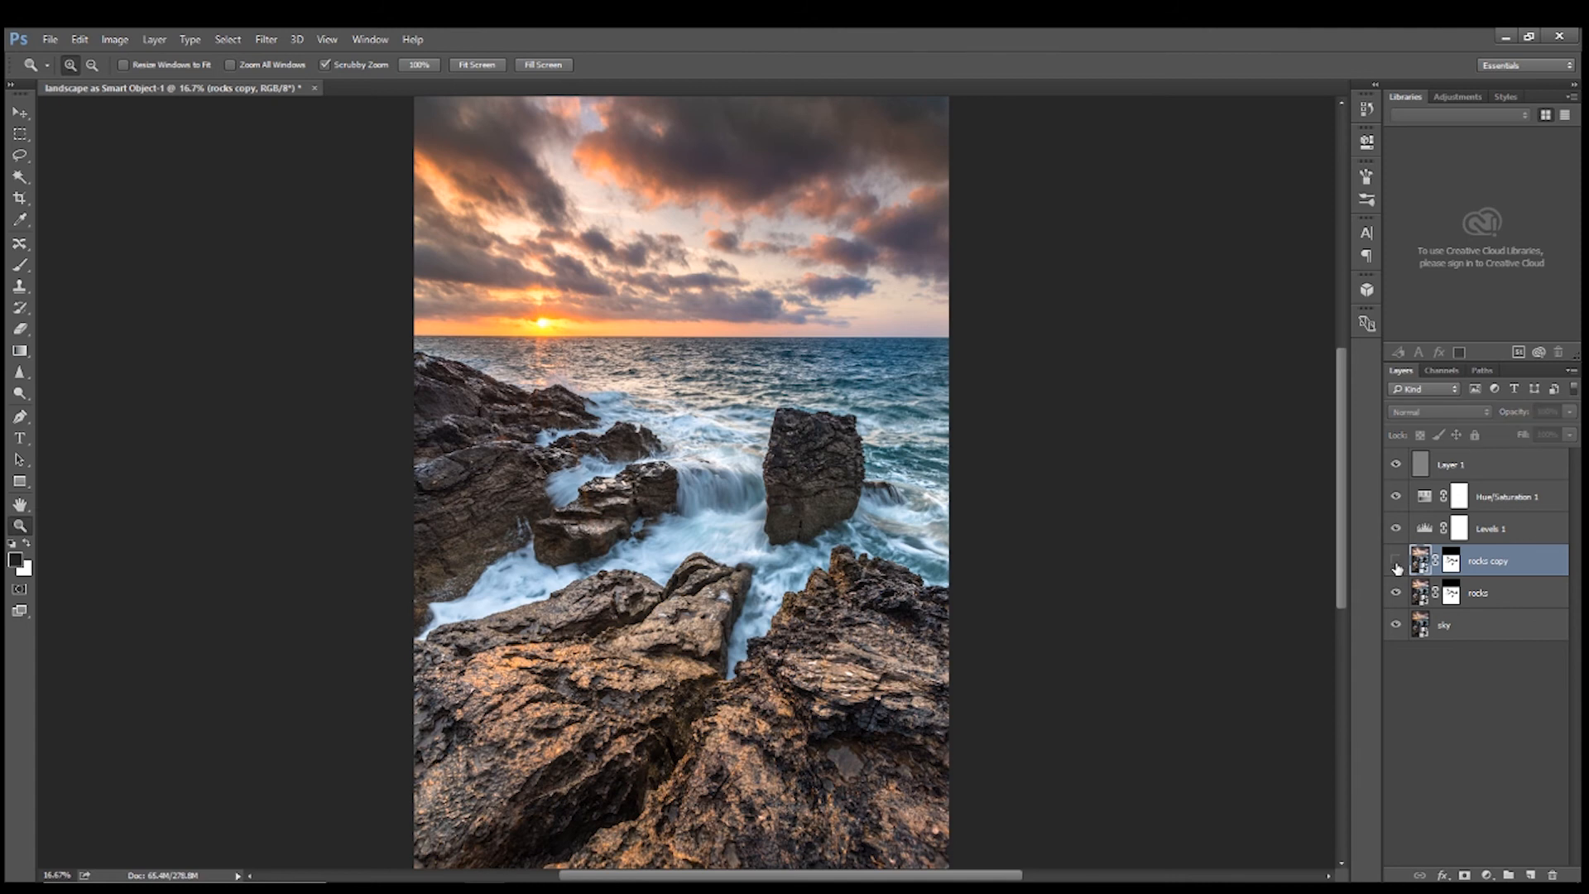
click(1396, 562)
click(1396, 562)
click(1396, 562)
click(1397, 562)
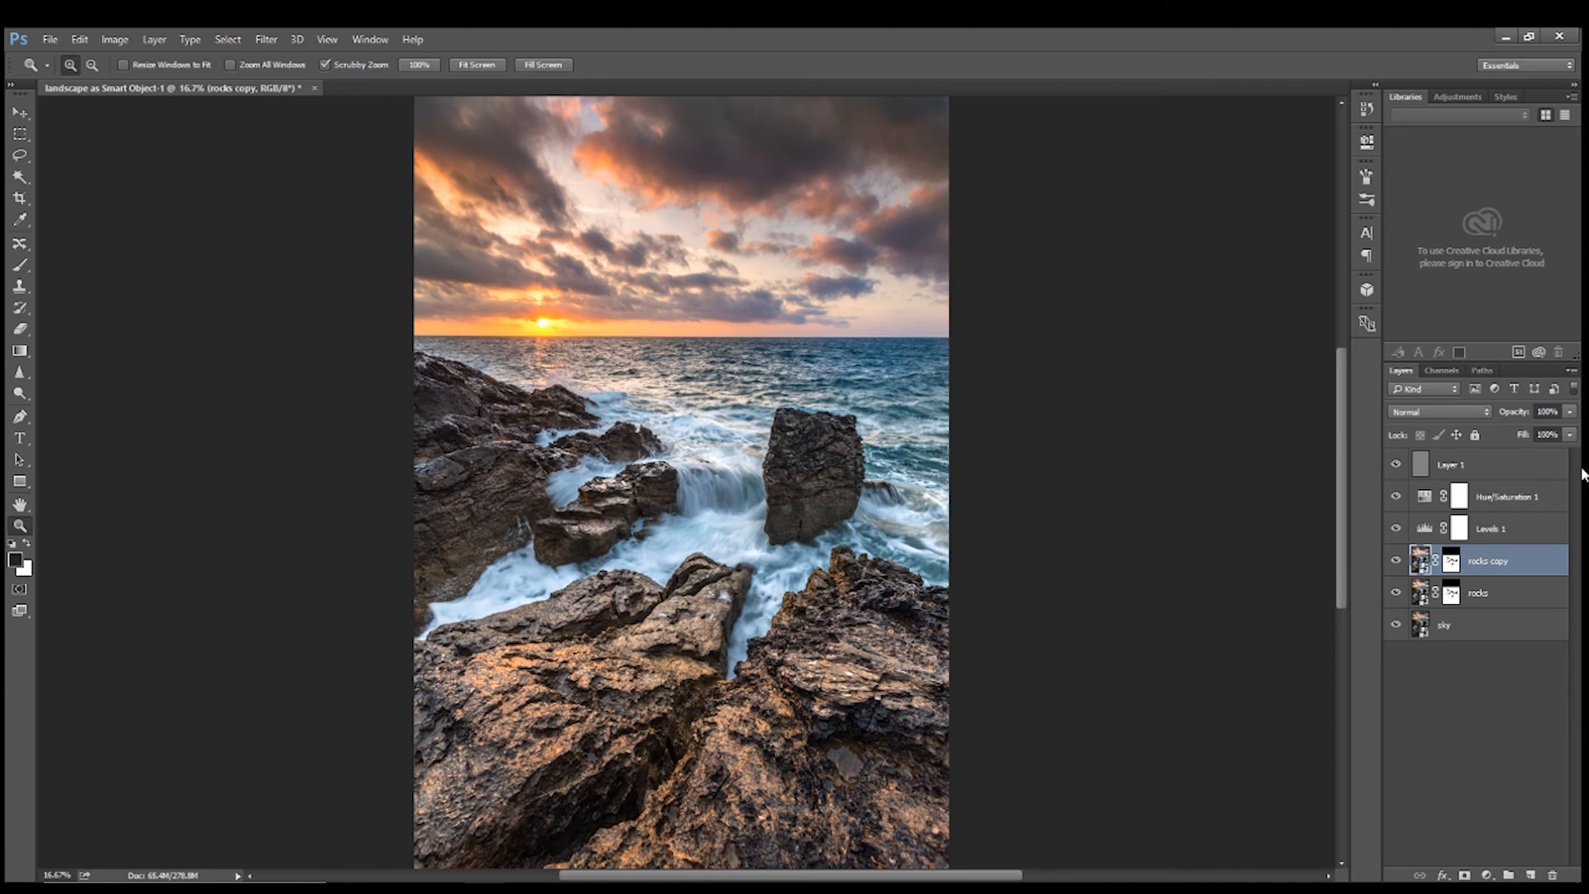
Check the rocks copy layer's effect once more and lower its opacity to about 31%
click(1397, 562)
click(1396, 562)
click(1570, 412)
drag(1570, 429, 1518, 447)
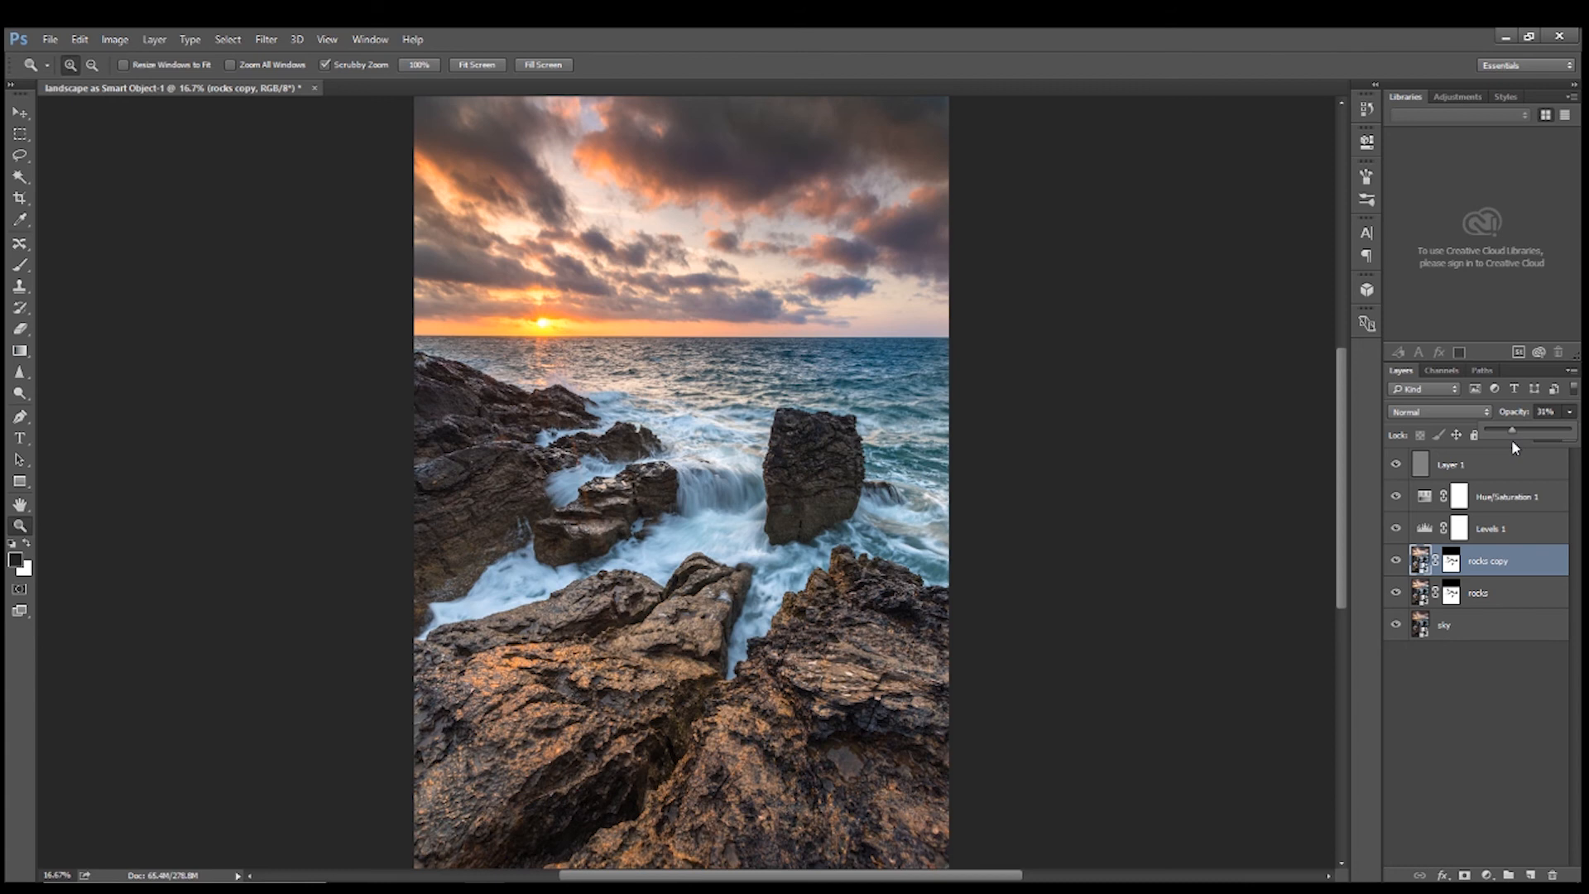